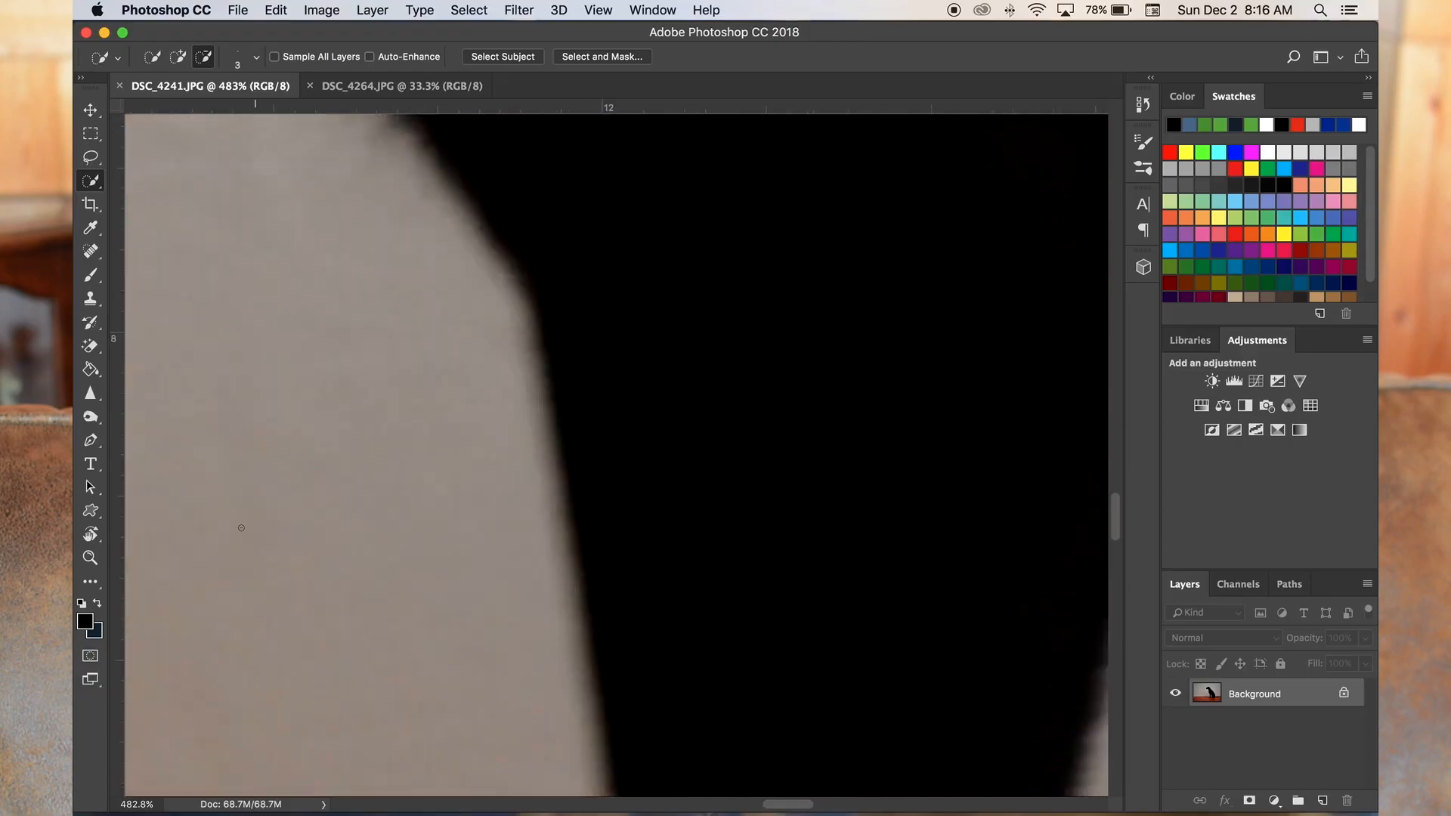
{"action": "scroll", "coordinate": [240, 526], "scroll_direction": "down", "scroll_amount": 3}
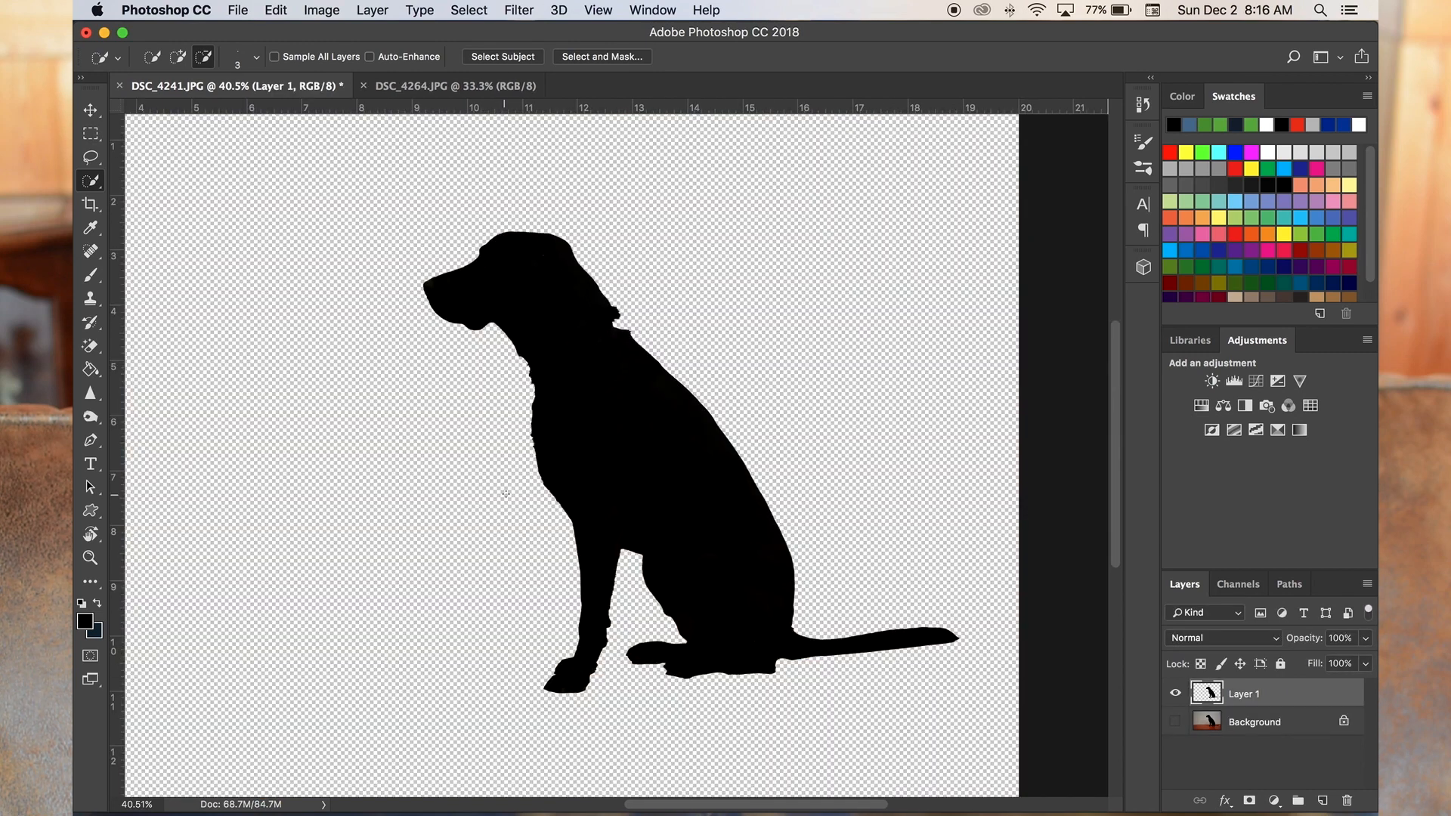
- Clone black pixels over the notched collar edge on the back of the dog's neck
{"action": "scroll", "coordinate": [486, 295], "scroll_direction": "up", "scroll_amount": 5}
{"action": "left_click_drag", "start_coordinate": [90, 298], "coordinate": [159, 292]}
{"action": "left_click_drag", "start_coordinate": [484, 458], "coordinate": [711, 502]}
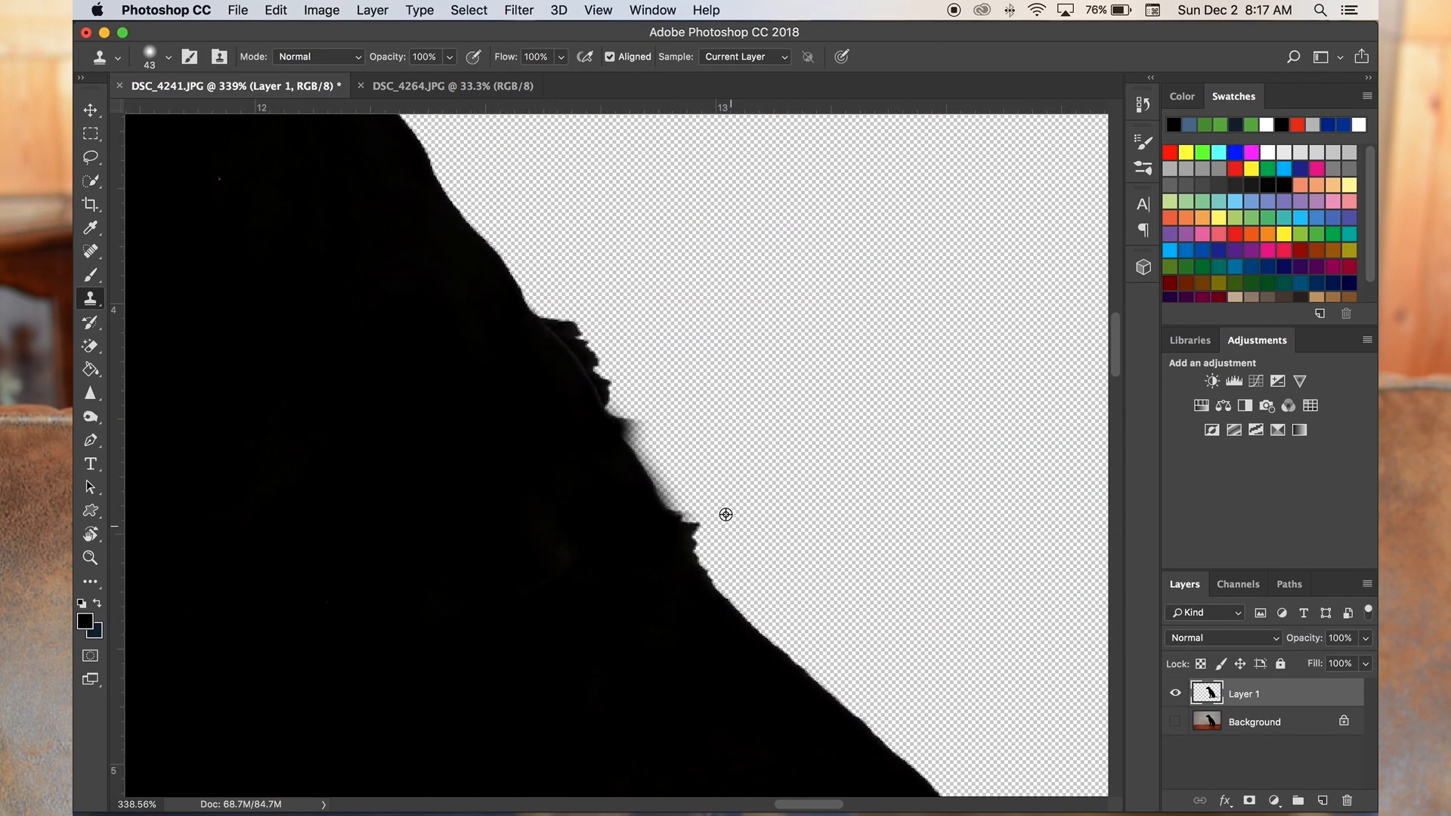
- Erase the jagged collar bumps along the back of the dog's neck with the Eraser
{"action": "left_click_drag", "start_coordinate": [90, 345], "coordinate": [227, 341]}
{"action": "mouse_move", "coordinate": [647, 384]}
{"action": "left_mouse_down"}
{"action": "mouse_move", "coordinate": [719, 502]}
{"action": "mouse_move", "coordinate": [791, 544]}
{"action": "left_mouse_up"}
{"action": "scroll", "coordinate": [764, 467], "scroll_direction": "down", "scroll_amount": 10}
{"action": "scroll", "coordinate": [726, 447], "scroll_direction": "up", "scroll_amount": 7}
{"action": "scroll", "coordinate": [726, 447], "scroll_direction": "up", "scroll_amount": 7}
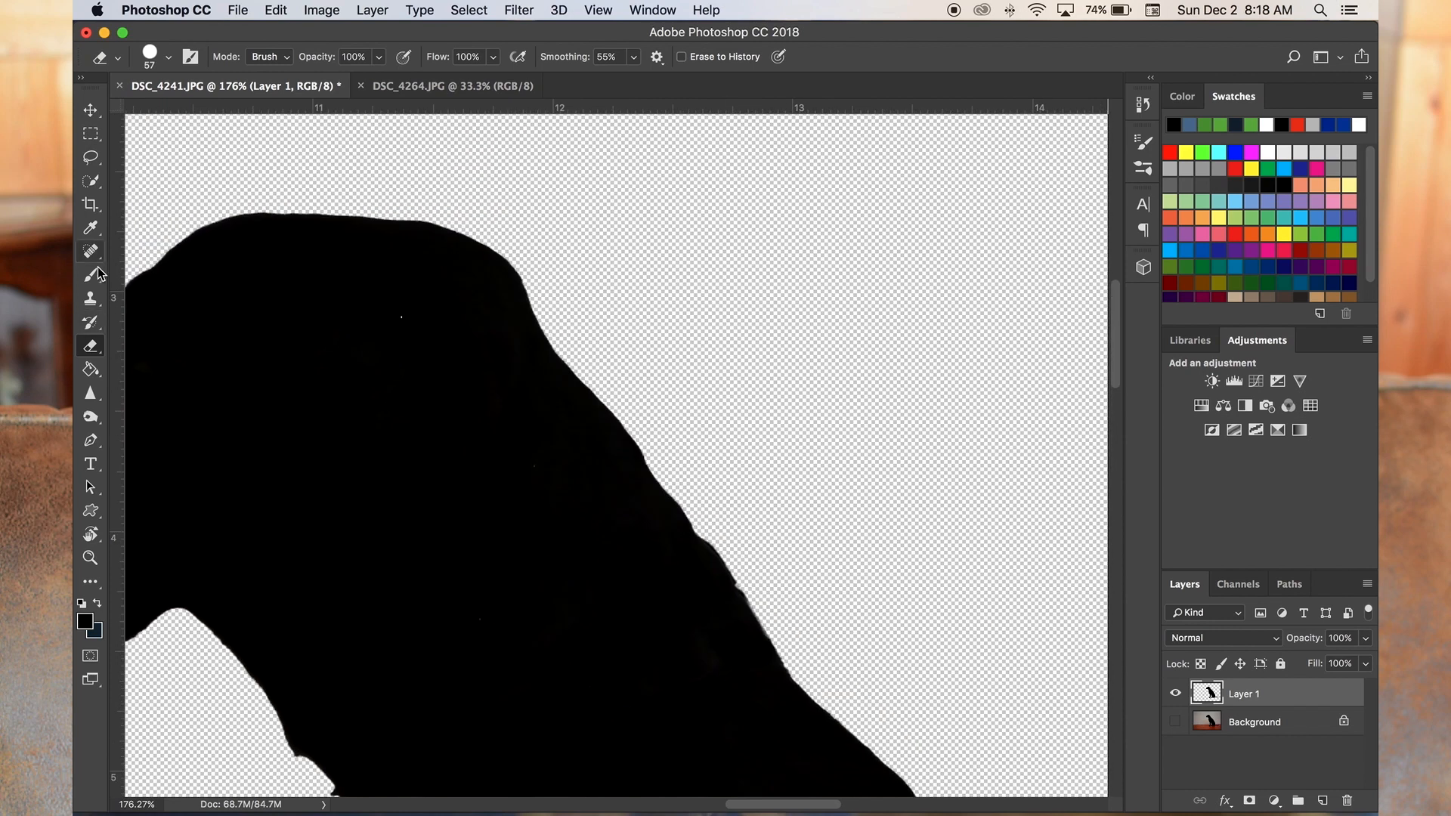
- Paint over the light specks inside the dog's head and neck with a 30 px black brush
{"action": "left_click", "coordinate": [90, 276]}
{"action": "left_click", "coordinate": [143, 273]}
{"action": "right_click", "coordinate": [401, 317]}
{"action": "left_click", "coordinate": [518, 359]}
{"action": "key", "text": "Return"}
{"action": "scroll", "coordinate": [593, 568], "scroll_direction": "down", "scroll_amount": 2}
{"action": "scroll", "coordinate": [593, 567], "scroll_direction": "down", "scroll_amount": 6}
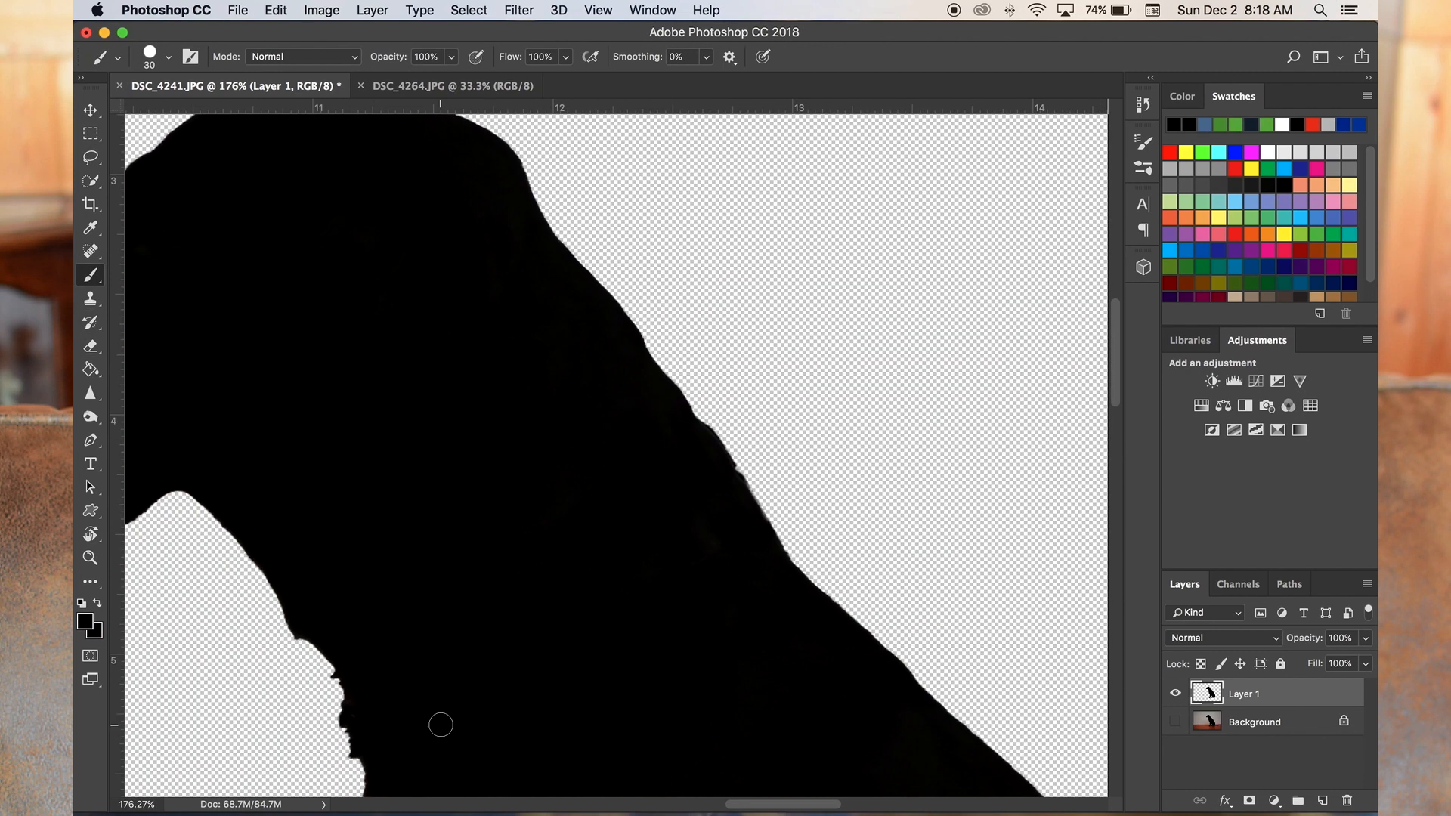
{"action": "scroll", "coordinate": [674, 641], "scroll_direction": "down", "scroll_amount": 6}
- Load the pixels of the dog silhouette on Layer 1 as a selection
{"action": "right_click", "coordinate": [1211, 693]}
{"action": "left_click", "coordinate": [1032, 477]}
{"action": "right_click", "coordinate": [1211, 693]}
{"action": "left_click", "coordinate": [1032, 476]}
{"action": "scroll", "coordinate": [760, 519], "scroll_direction": "up", "scroll_amount": 7}
{"action": "scroll", "coordinate": [760, 519], "scroll_direction": "down", "scroll_amount": 13}
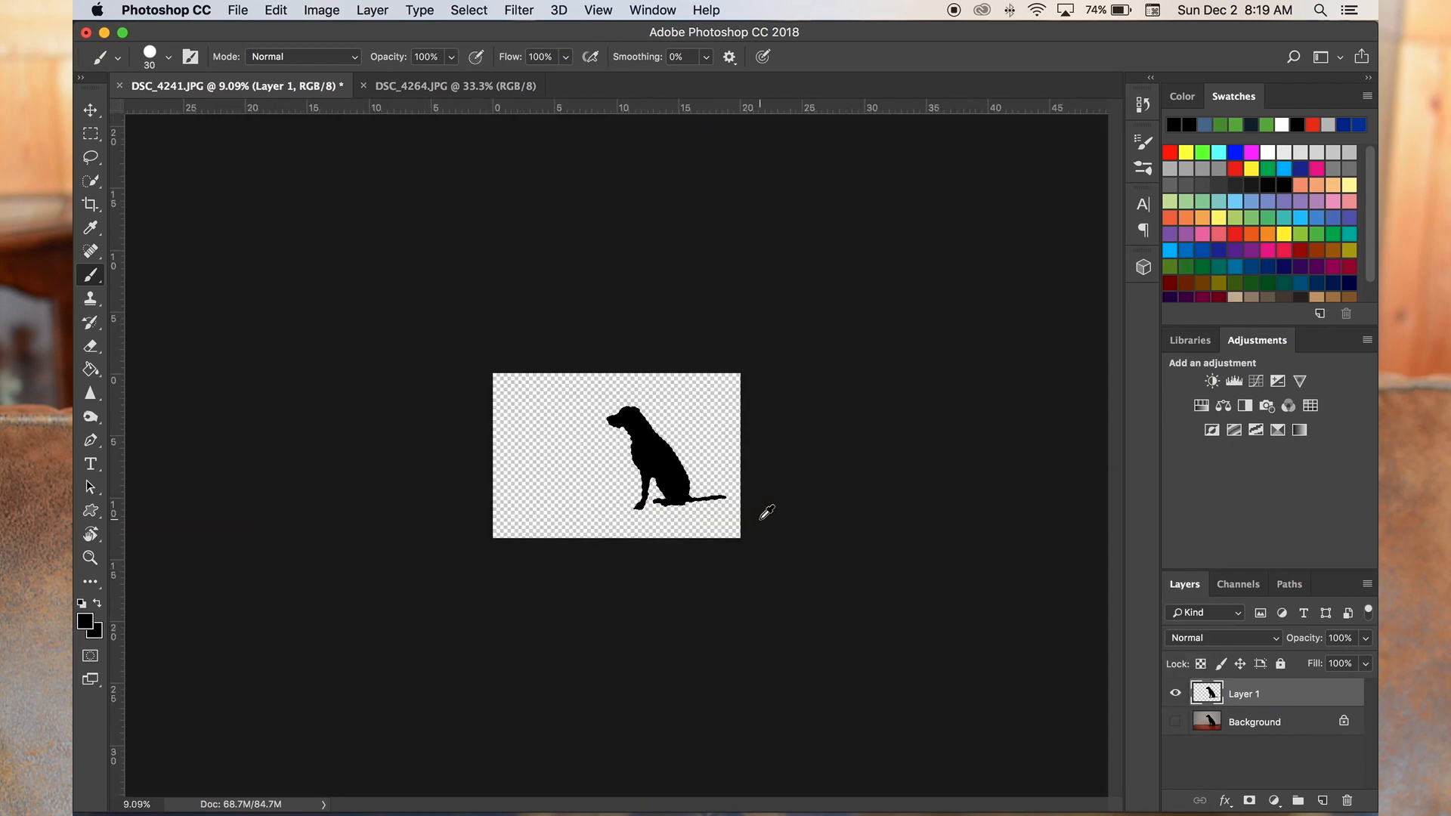
- Enlarge the brush to 508 px and paint the head and neck area of the silhouette solid black
{"action": "scroll", "coordinate": [760, 519], "scroll_direction": "up", "scroll_amount": 6}
{"action": "scroll", "coordinate": [708, 587], "scroll_direction": "up", "scroll_amount": 10}
{"action": "scroll", "coordinate": [755, 593], "scroll_direction": "down", "scroll_amount": 4}
{"action": "scroll", "coordinate": [833, 597], "scroll_direction": "down", "scroll_amount": 6}
{"action": "right_click", "coordinate": [832, 597]}
{"action": "left_click_drag", "start_coordinate": [973, 558], "coordinate": [1018, 558]}
{"action": "left_click", "coordinate": [735, 421]}
{"action": "scroll", "coordinate": [735, 421], "scroll_direction": "up", "scroll_amount": 5}
{"action": "scroll", "coordinate": [680, 583], "scroll_direction": "down", "scroll_amount": 10}
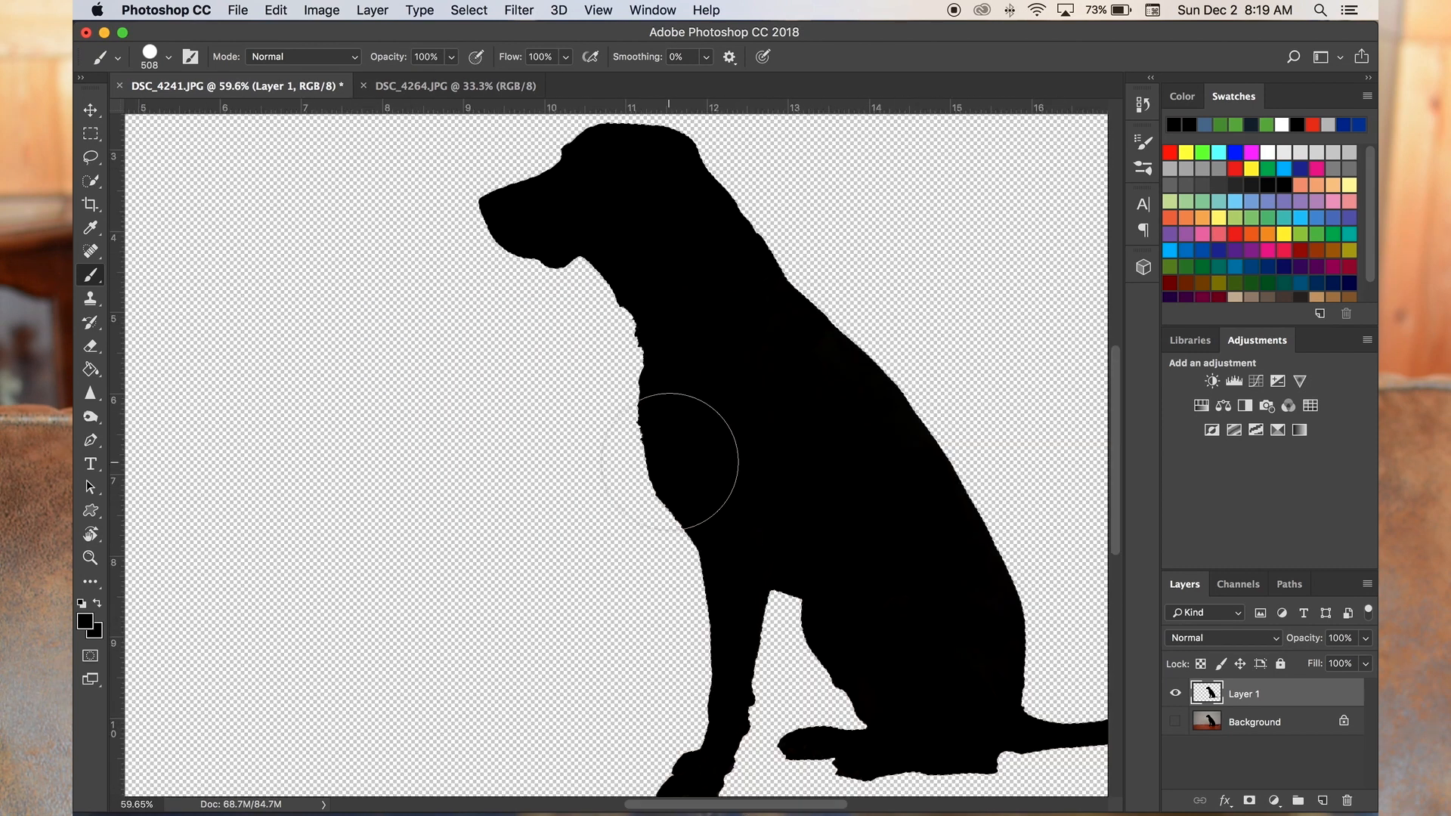
- Enlarge the brush to 1400 px and paint the rest of the dog's body solid black
{"action": "scroll", "coordinate": [669, 462], "scroll_direction": "right", "scroll_amount": 4}
{"action": "right_click", "coordinate": [671, 462]}
{"action": "left_click_drag", "start_coordinate": [855, 506], "coordinate": [878, 508]}
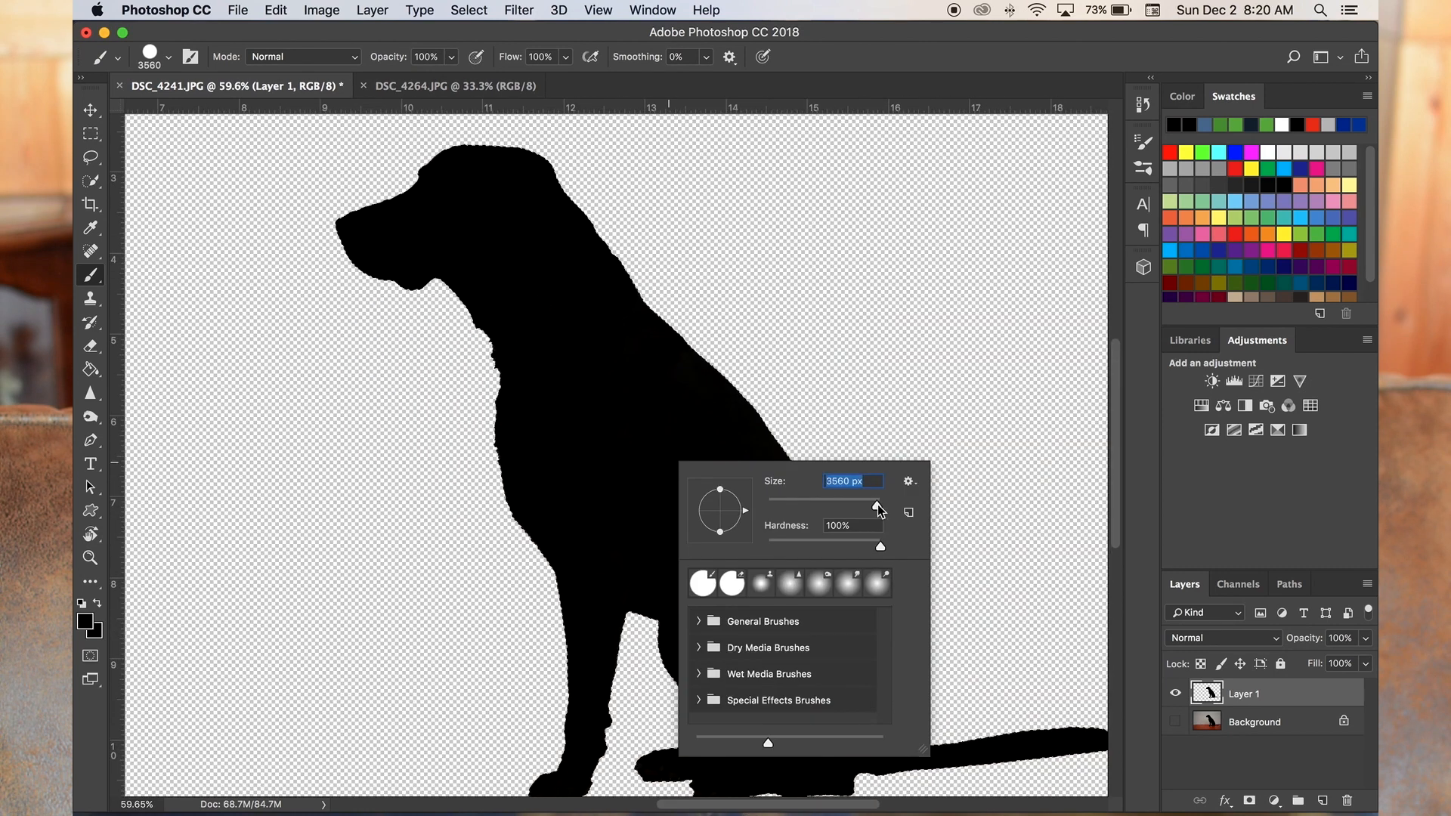
{"action": "left_click", "coordinate": [483, 285]}
{"action": "scroll", "coordinate": [622, 676], "scroll_direction": "down", "scroll_amount": 4}
{"action": "scroll", "coordinate": [622, 677], "scroll_direction": "right", "scroll_amount": 6}
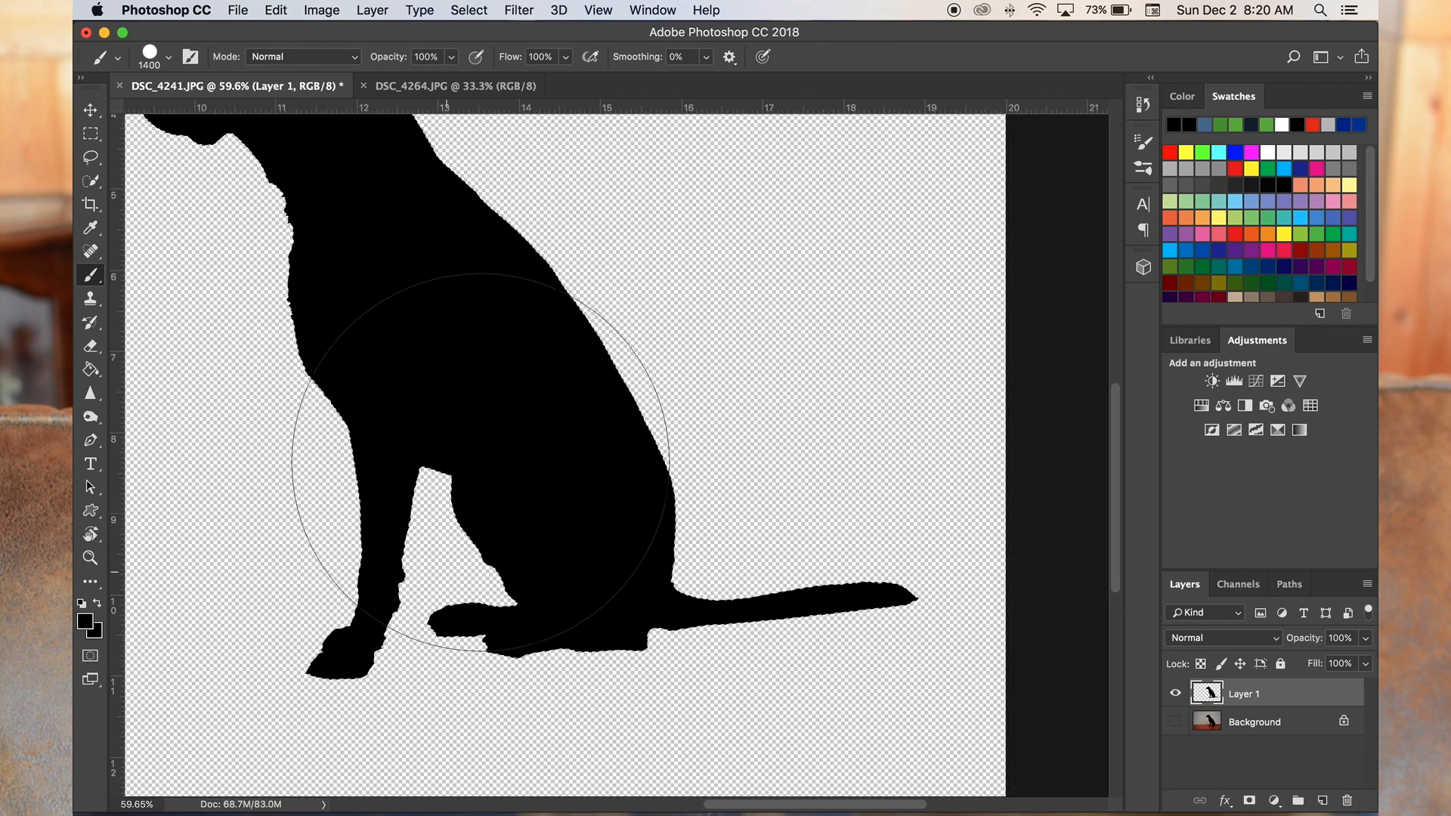
{"action": "scroll", "coordinate": [405, 470], "scroll_direction": "up", "scroll_amount": 9}
{"action": "scroll", "coordinate": [406, 470], "scroll_direction": "left", "scroll_amount": 6}
{"action": "scroll", "coordinate": [559, 597], "scroll_direction": "up", "scroll_amount": 3}
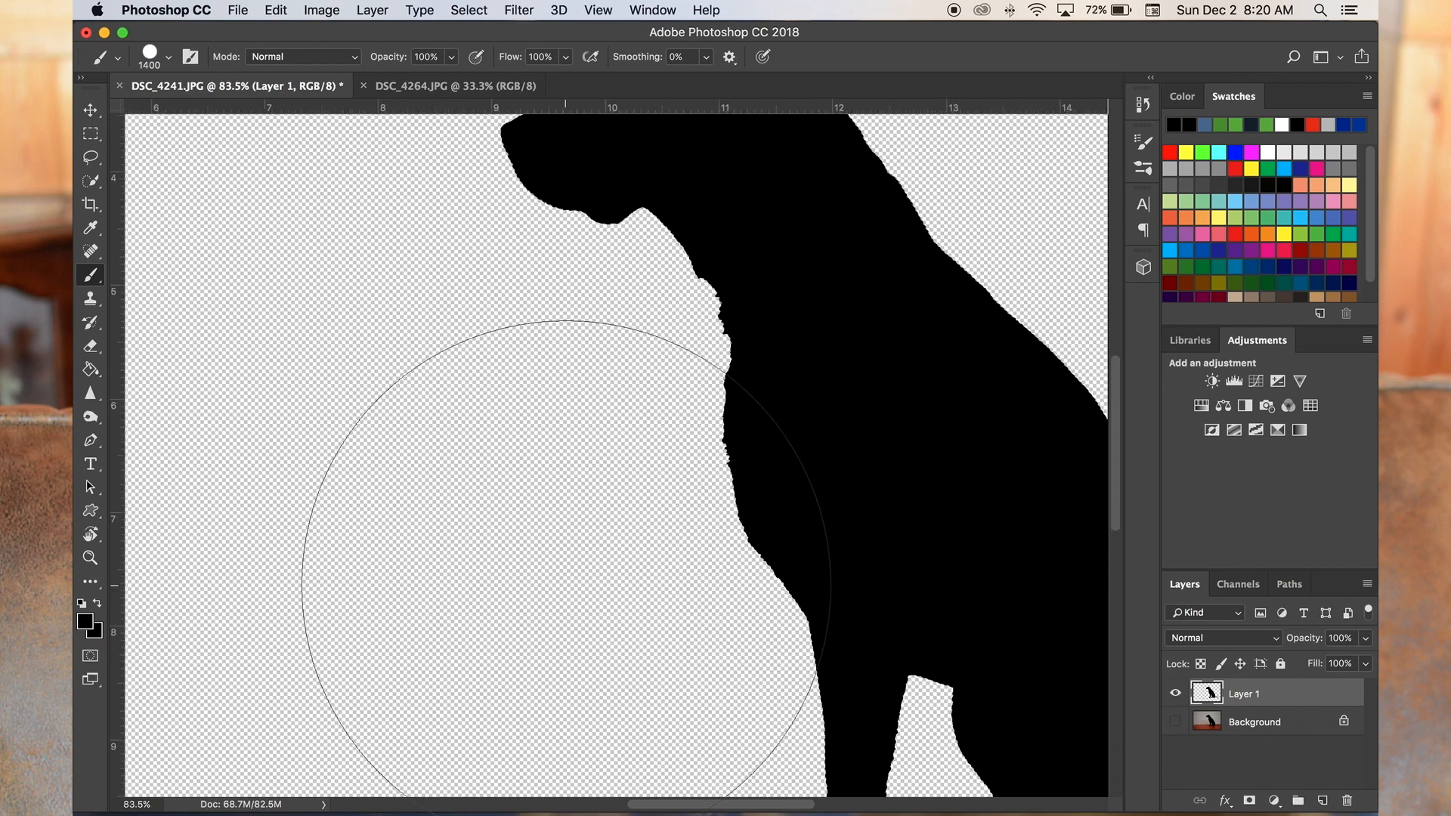
- Add a black 4 px inside stroke to the dog silhouette on Layer 1
{"action": "scroll", "coordinate": [559, 580], "scroll_direction": "down", "scroll_amount": 6}
{"action": "scroll", "coordinate": [570, 577], "scroll_direction": "up", "scroll_amount": 5}
{"action": "double_click", "coordinate": [1294, 697]}
{"action": "left_click", "coordinate": [690, 345]}
{"action": "left_click", "coordinate": [713, 345]}
{"action": "left_click", "coordinate": [964, 384]}
{"action": "left_click", "coordinate": [744, 709]}
{"action": "left_click", "coordinate": [1118, 470]}
{"action": "left_click_drag", "start_coordinate": [984, 251], "coordinate": [1010, 251]}
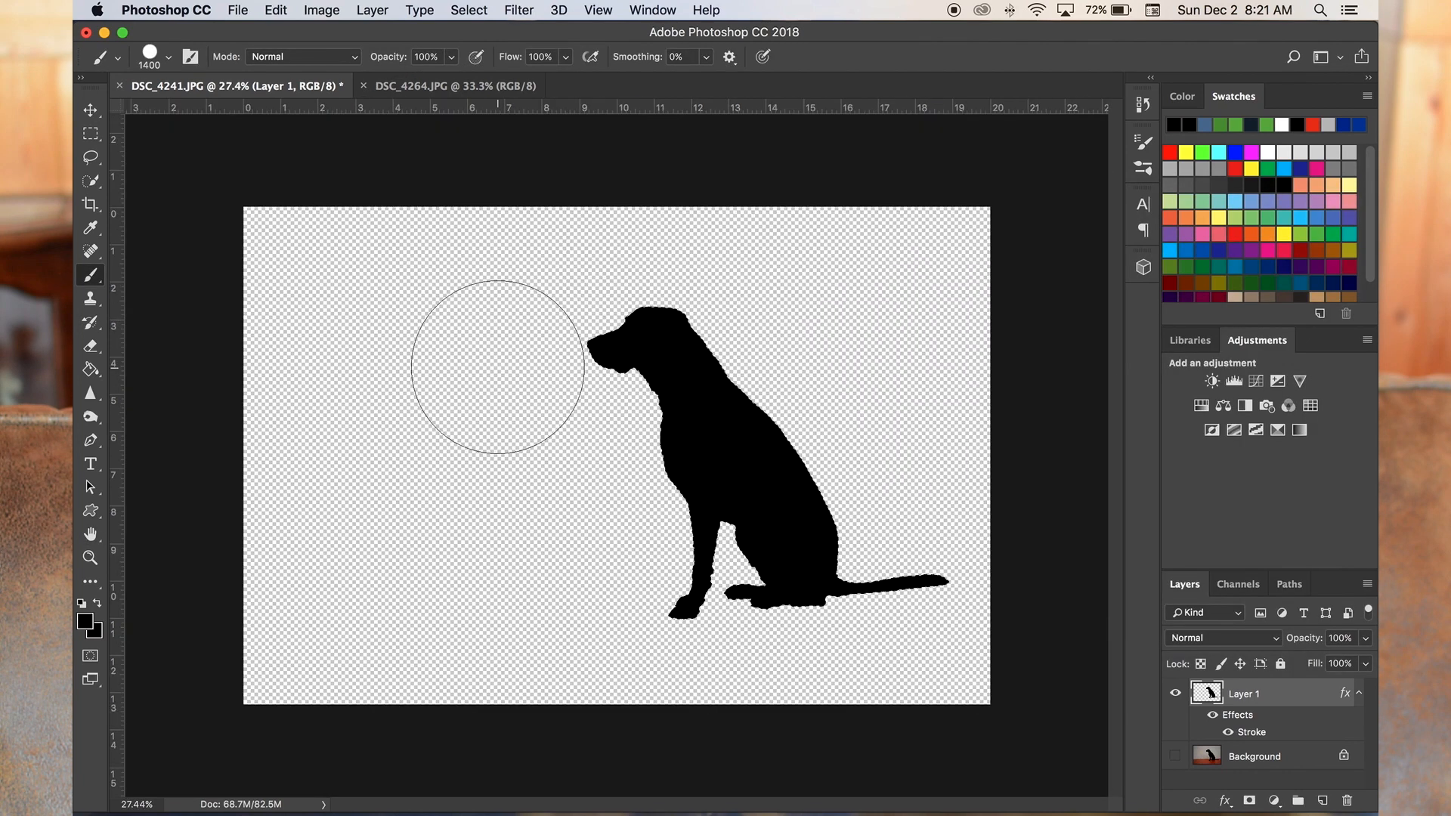
{"action": "scroll", "coordinate": [753, 391], "scroll_direction": "up", "scroll_amount": 2}
{"action": "scroll", "coordinate": [751, 392], "scroll_direction": "down", "scroll_amount": 3}
{"action": "scroll", "coordinate": [751, 391], "scroll_direction": "up", "scroll_amount": 6}
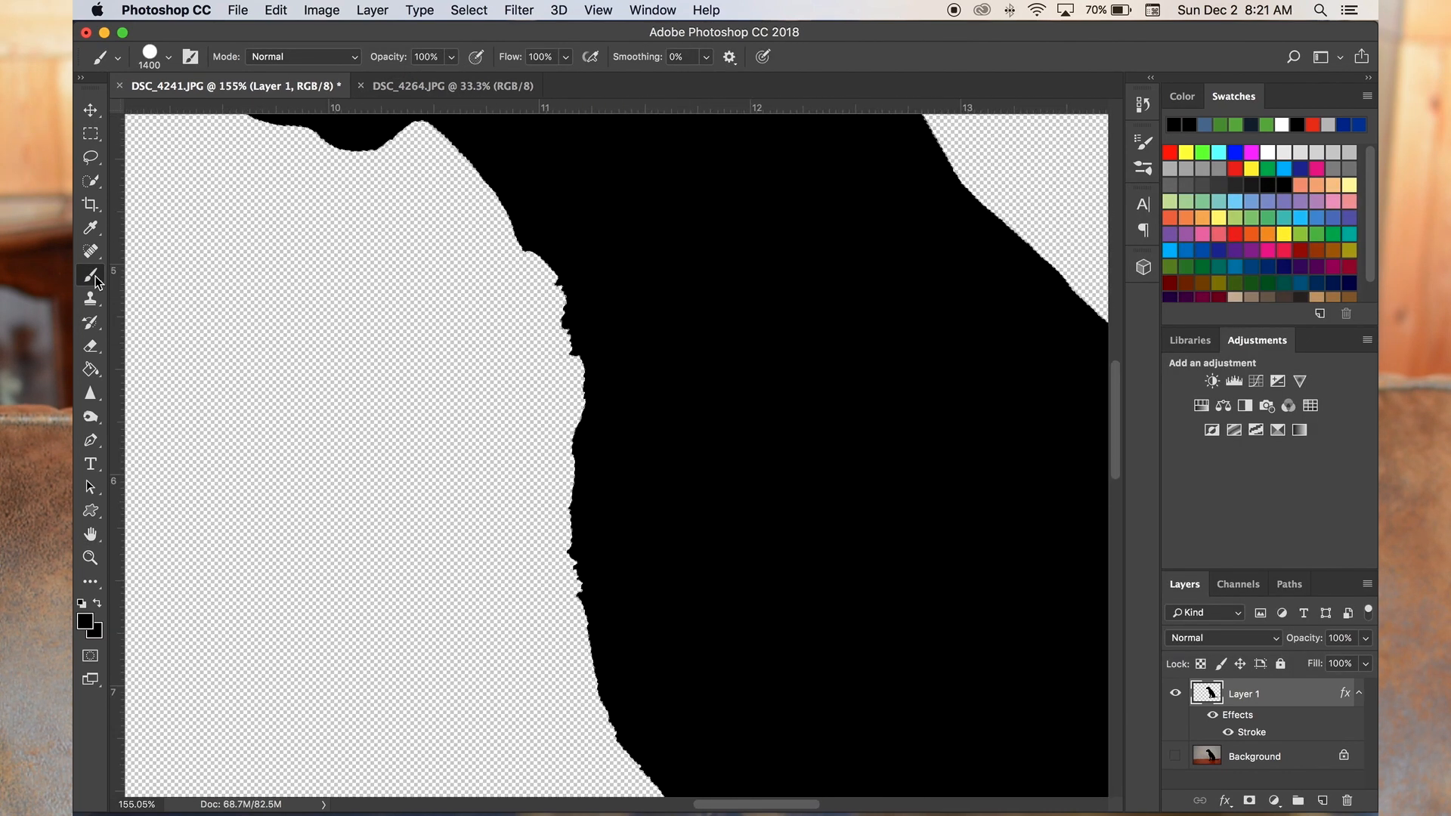
- Deselect the dog silhouette using the Quick Selection tool
{"action": "right_click", "coordinate": [419, 408]}
{"action": "right_click", "coordinate": [1212, 694]}
{"action": "key", "text": "Escape"}
{"action": "left_click", "coordinate": [93, 182]}
{"action": "right_click", "coordinate": [675, 416]}
{"action": "left_click", "coordinate": [684, 422]}
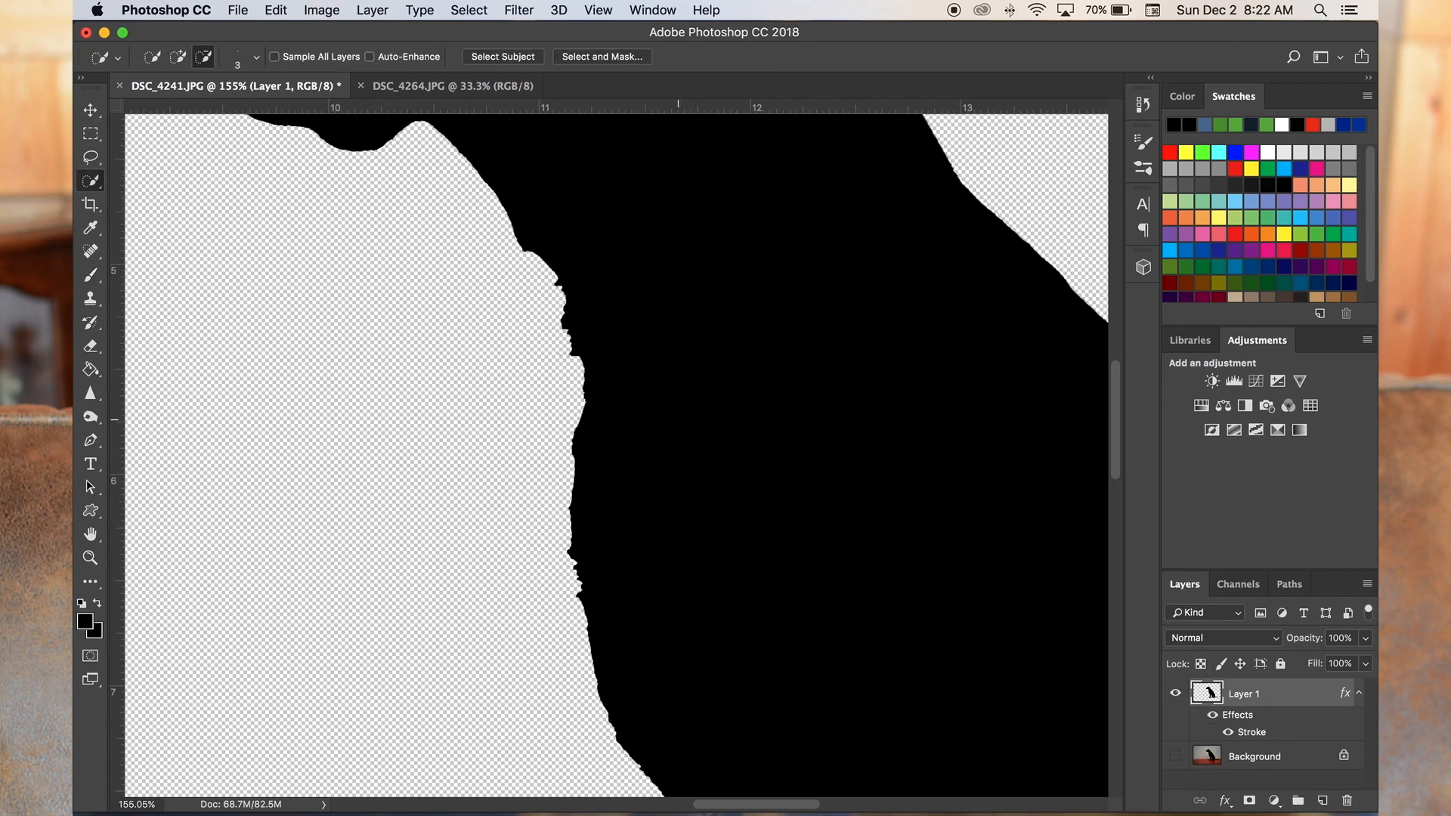
- Adjust the position and size of Layer 1's stroke to thicken and soften the dog's outline
{"action": "double_click", "coordinate": [1303, 703]}
{"action": "left_click", "coordinate": [1027, 256]}
{"action": "left_click_drag", "start_coordinate": [988, 252], "coordinate": [994, 252]}
{"action": "scroll", "coordinate": [573, 570], "scroll_direction": "down", "scroll_amount": 5}
{"action": "key", "text": "super+0"}
{"action": "mouse_move", "coordinate": [917, 205]}
{"action": "left_mouse_down"}
{"action": "mouse_move", "coordinate": [1076, 204]}
{"action": "mouse_move", "coordinate": [1189, 230]}
{"action": "mouse_move", "coordinate": [452, 671]}
{"action": "left_mouse_up"}
{"action": "mouse_move", "coordinate": [532, 721]}
{"action": "left_mouse_down"}
{"action": "mouse_move", "coordinate": [550, 722]}
{"action": "mouse_move", "coordinate": [511, 724]}
{"action": "mouse_move", "coordinate": [527, 721]}
{"action": "left_mouse_up"}
{"action": "left_click", "coordinate": [846, 695]}
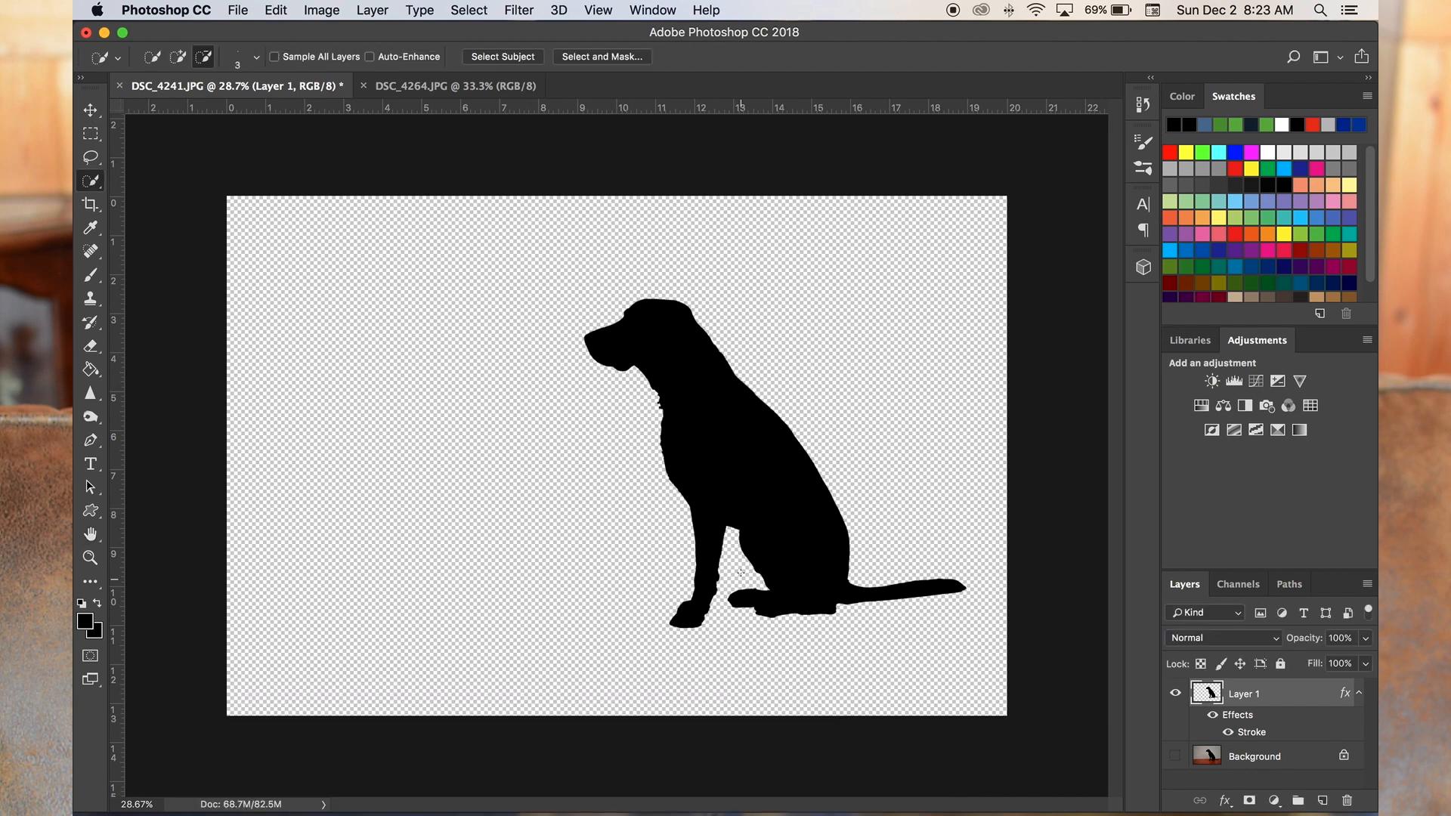
- Smooth the bumpy throat and upper chest outline with the Eraser and a 30 px black brush
{"action": "scroll", "coordinate": [657, 405], "scroll_direction": "up", "scroll_amount": 10}
{"action": "scroll", "coordinate": [657, 405], "scroll_direction": "right", "scroll_amount": 2}
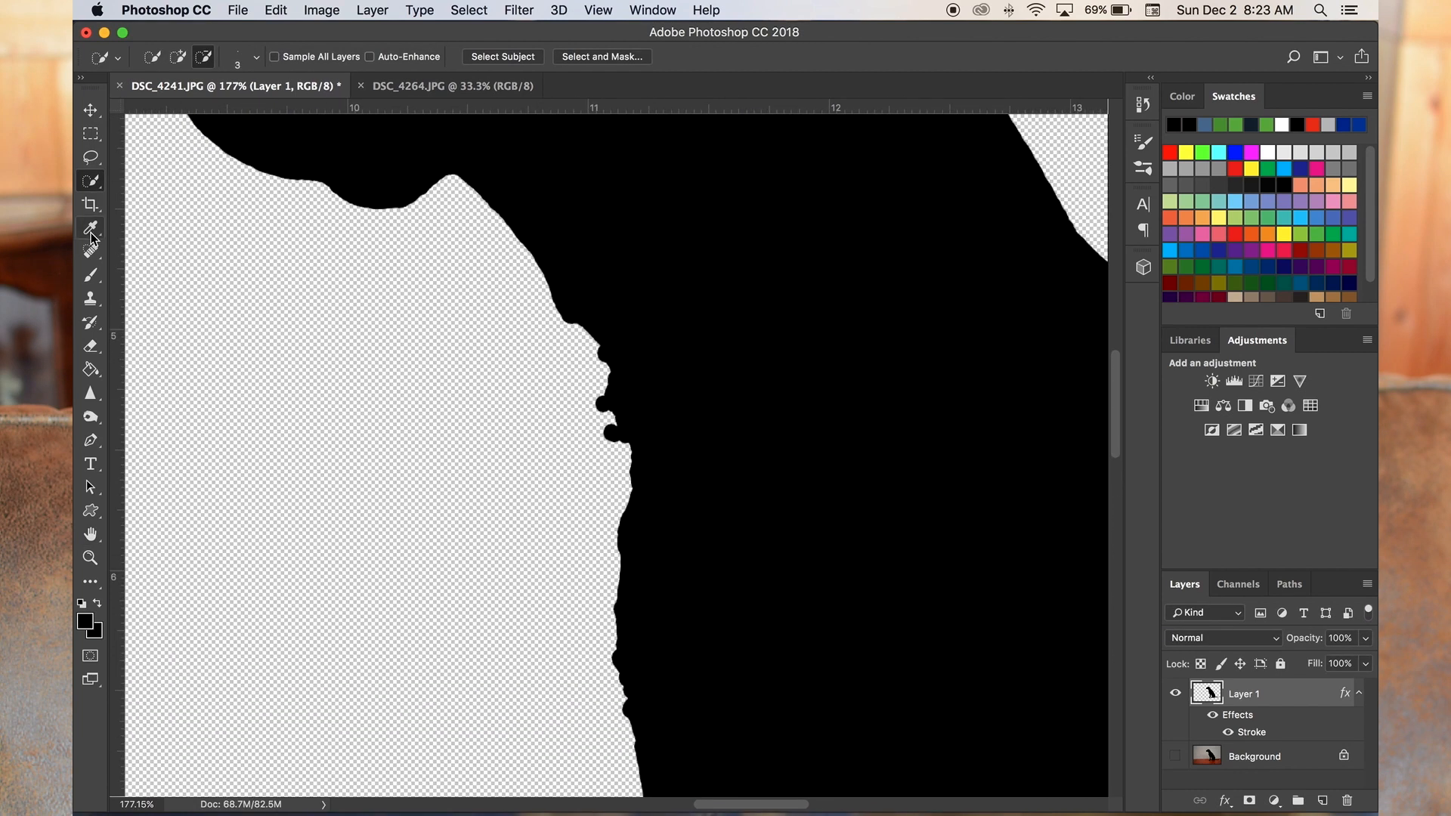
{"action": "left_click", "coordinate": [91, 299]}
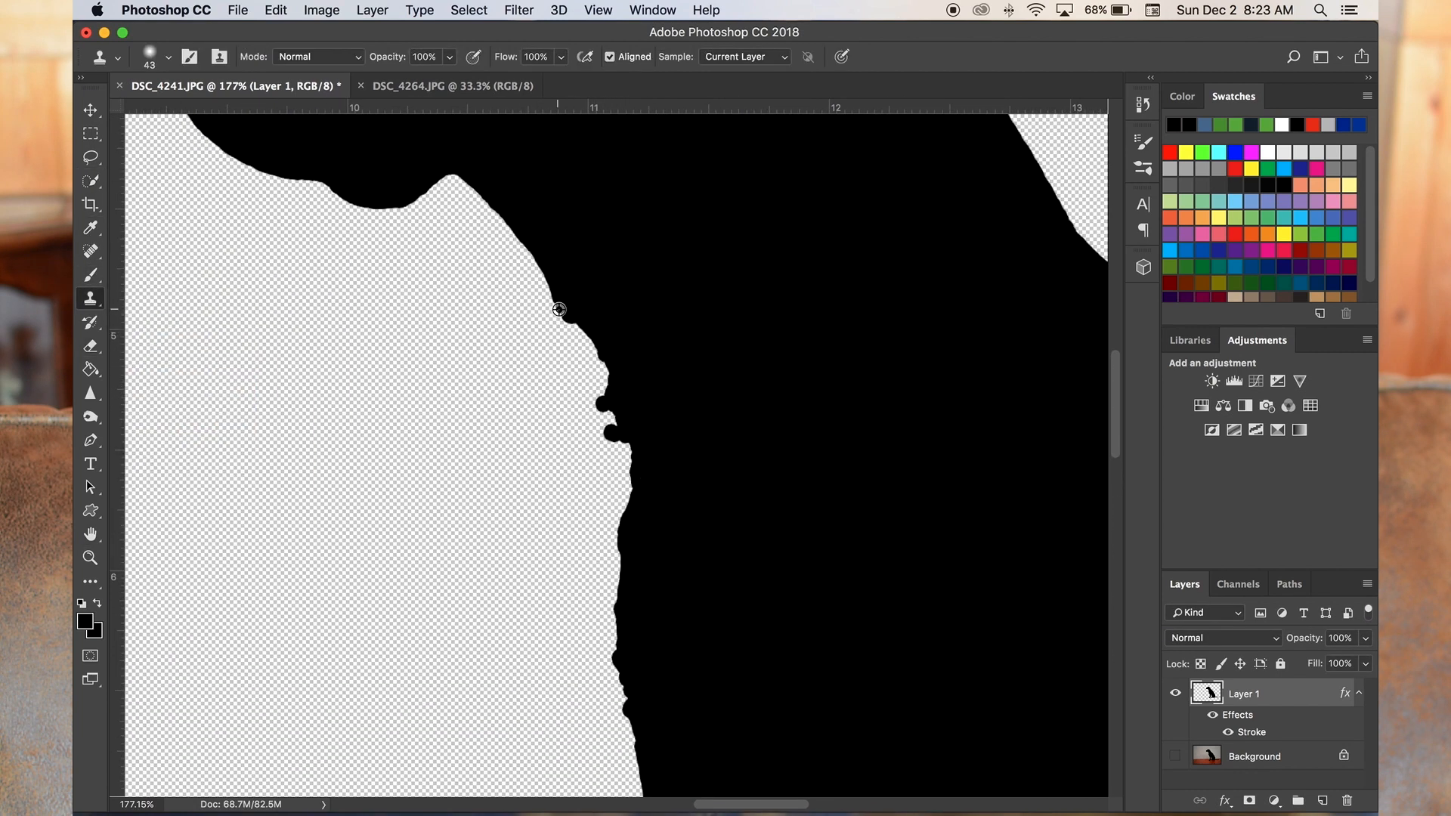
{"action": "left_click", "coordinate": [93, 345]}
{"action": "left_click", "coordinate": [91, 275]}
{"action": "right_click", "coordinate": [495, 390]}
{"action": "left_click", "coordinate": [581, 431]}
{"action": "key", "text": "Return"}
{"action": "key", "text": "super+z"}
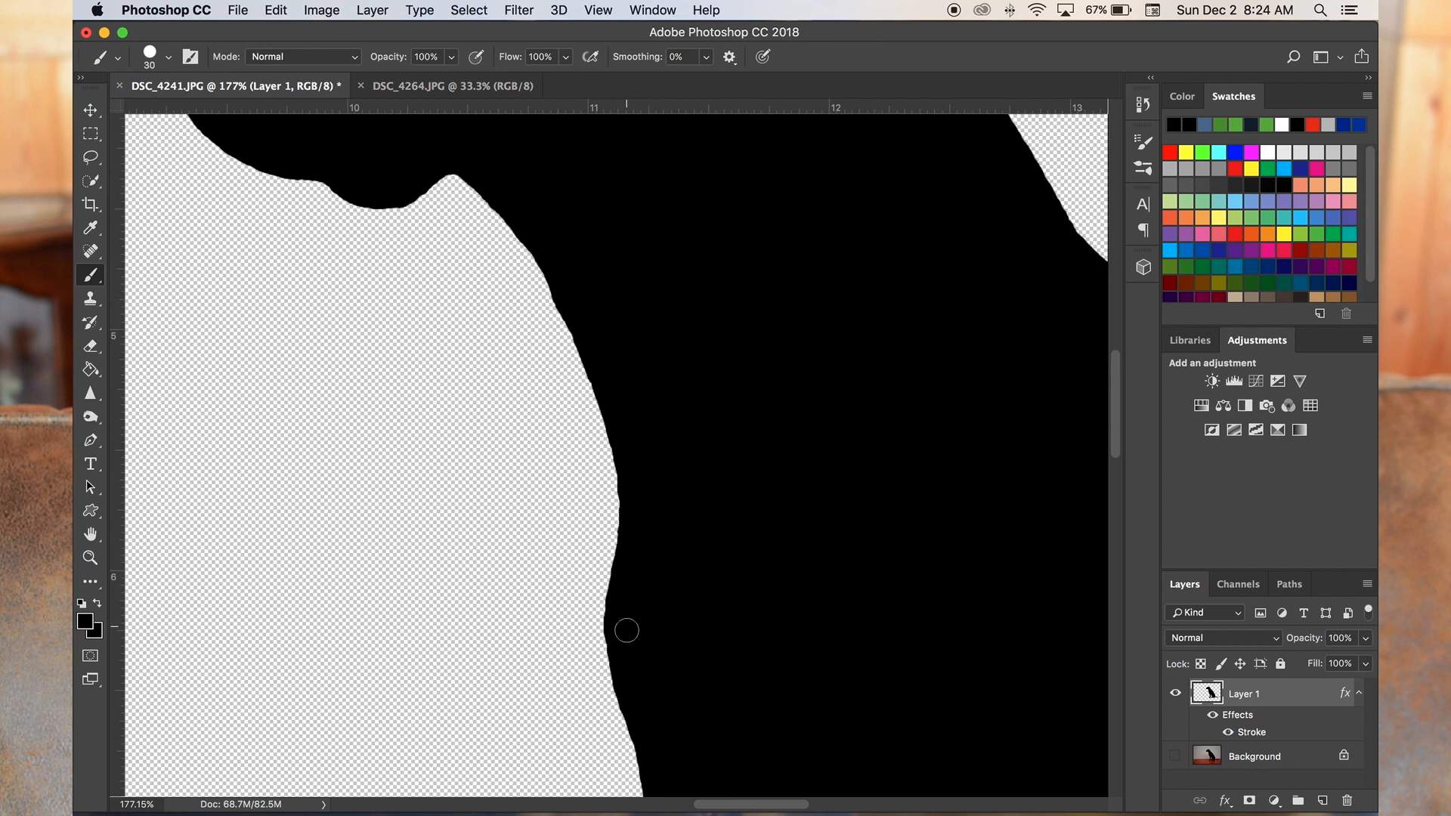
- Paint the dog's lower chest edge into a smooth curve with the 30 px brush
{"action": "scroll", "coordinate": [627, 631], "scroll_direction": "down", "scroll_amount": 5}
{"action": "scroll", "coordinate": [626, 630], "scroll_direction": "right", "scroll_amount": 3}
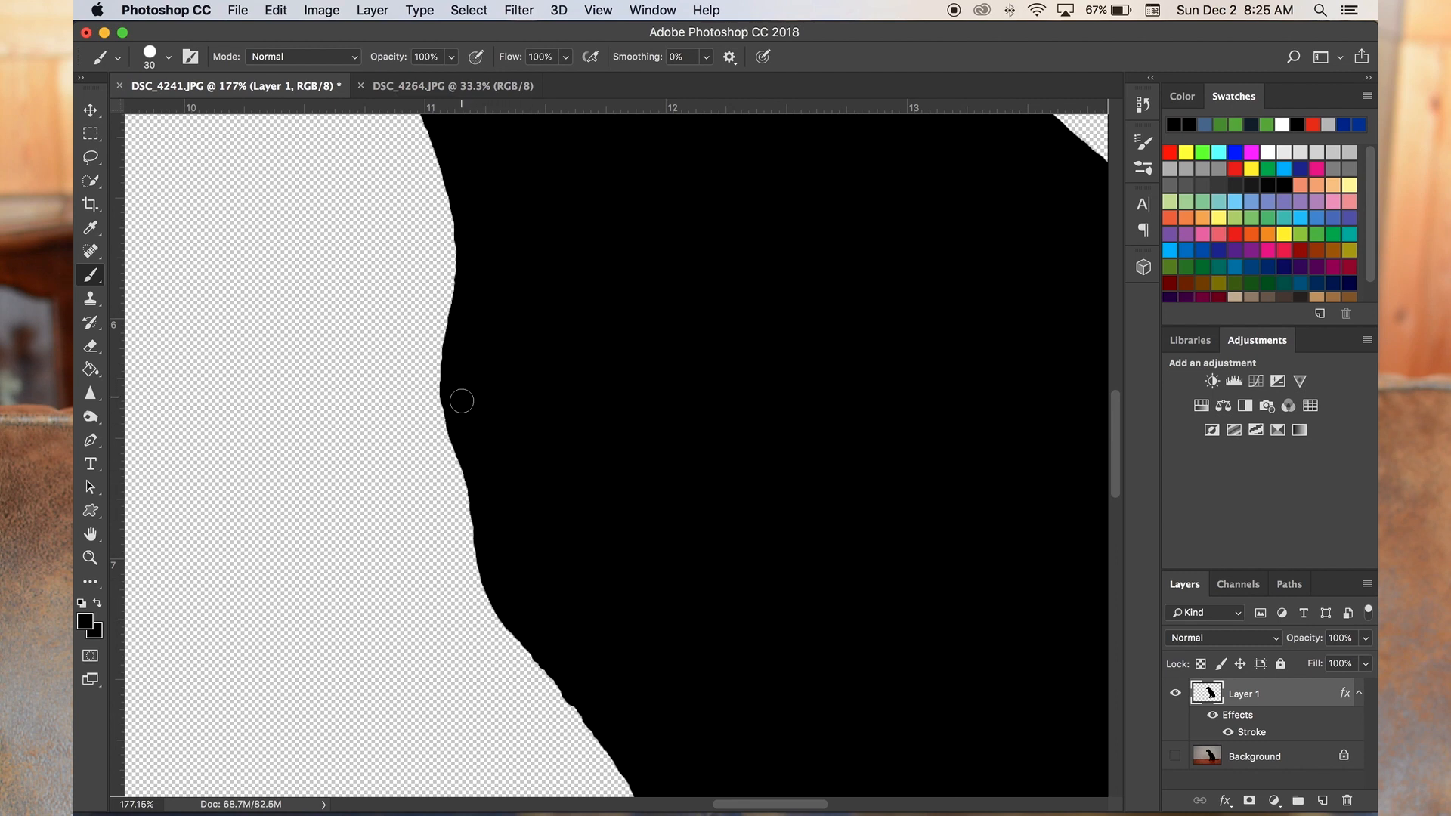
{"action": "scroll", "coordinate": [535, 526], "scroll_direction": "down", "scroll_amount": 7}
{"action": "scroll", "coordinate": [534, 527], "scroll_direction": "right", "scroll_amount": 4}
- Erase the bumps along the lower chest, front leg and top of the hind foot with the 57 px Eraser
{"action": "left_click", "coordinate": [99, 345]}
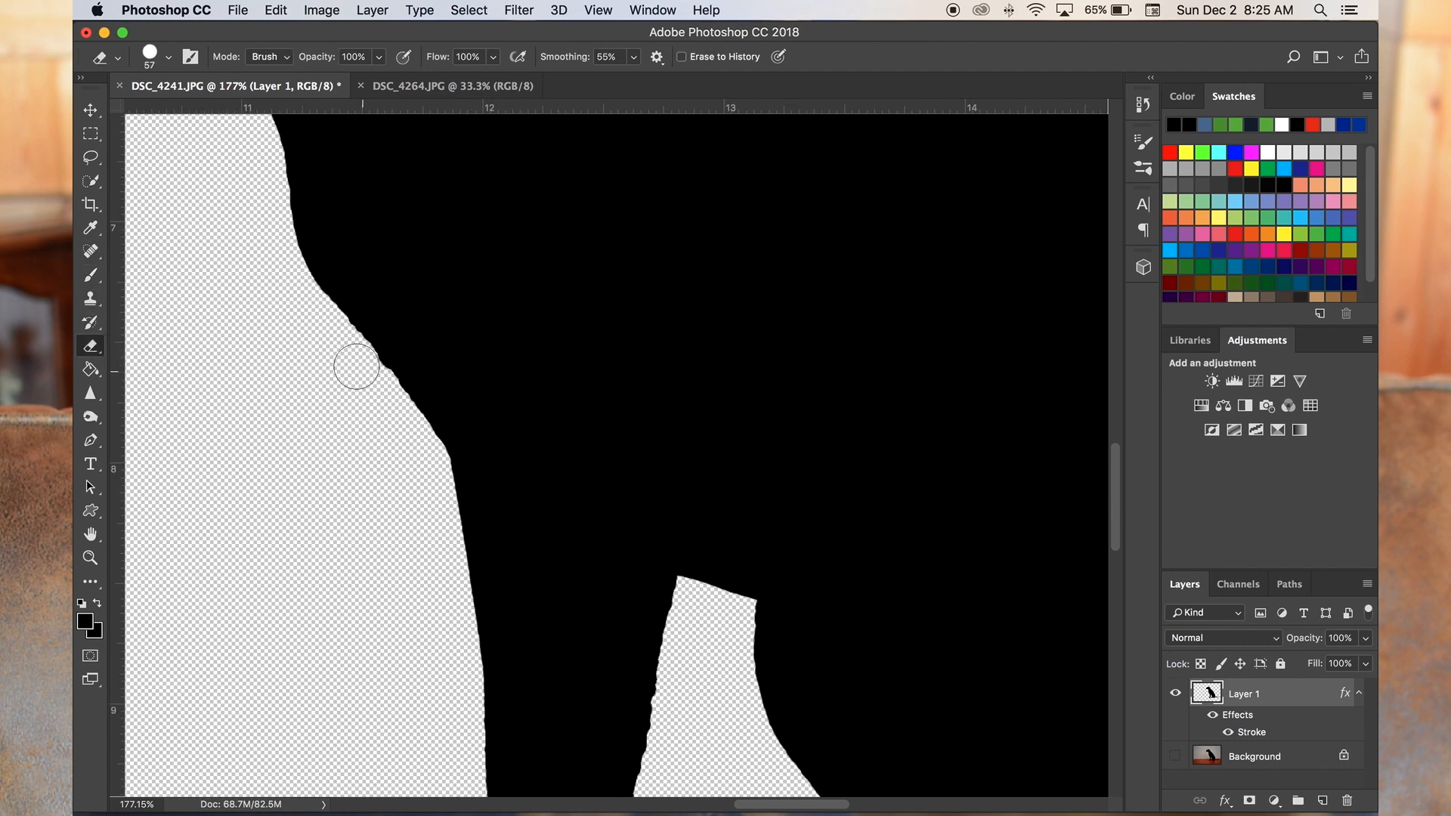
{"action": "scroll", "coordinate": [641, 726], "scroll_direction": "down", "scroll_amount": 7}
{"action": "scroll", "coordinate": [641, 726], "scroll_direction": "right", "scroll_amount": 1}
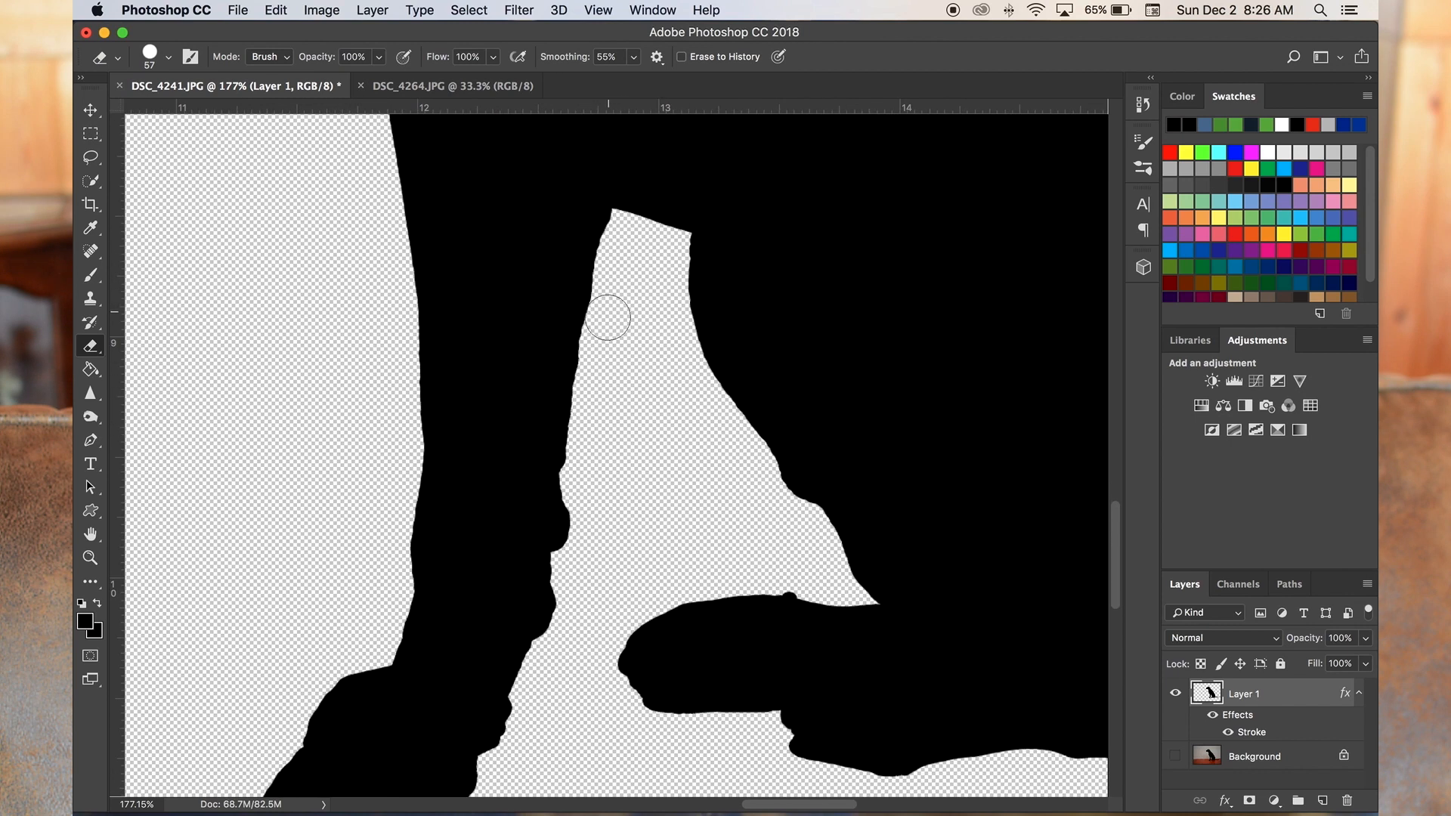
{"action": "scroll", "coordinate": [625, 544], "scroll_direction": "down", "scroll_amount": 1}
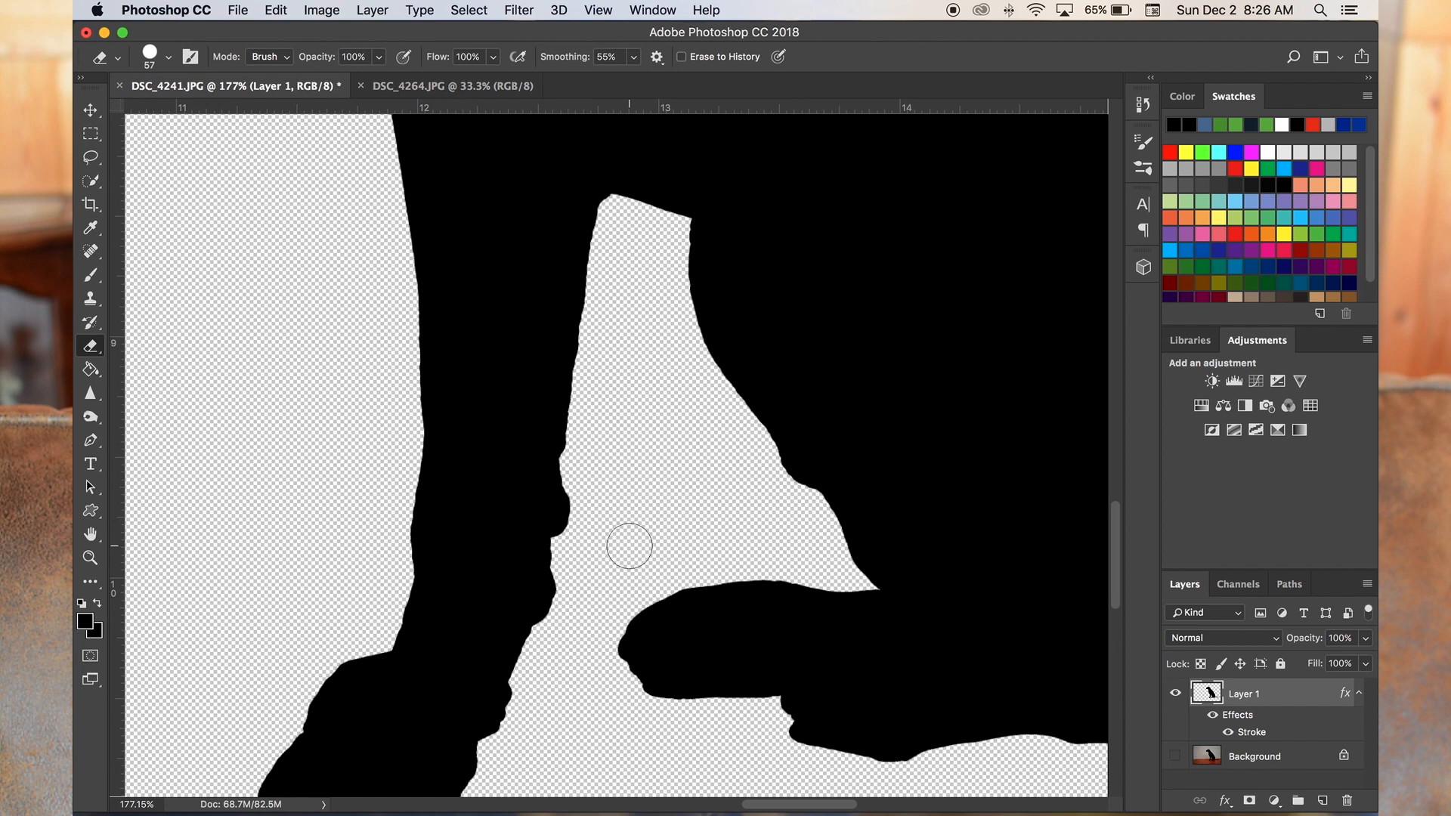
{"action": "scroll", "coordinate": [429, 661], "scroll_direction": "left", "scroll_amount": 1}
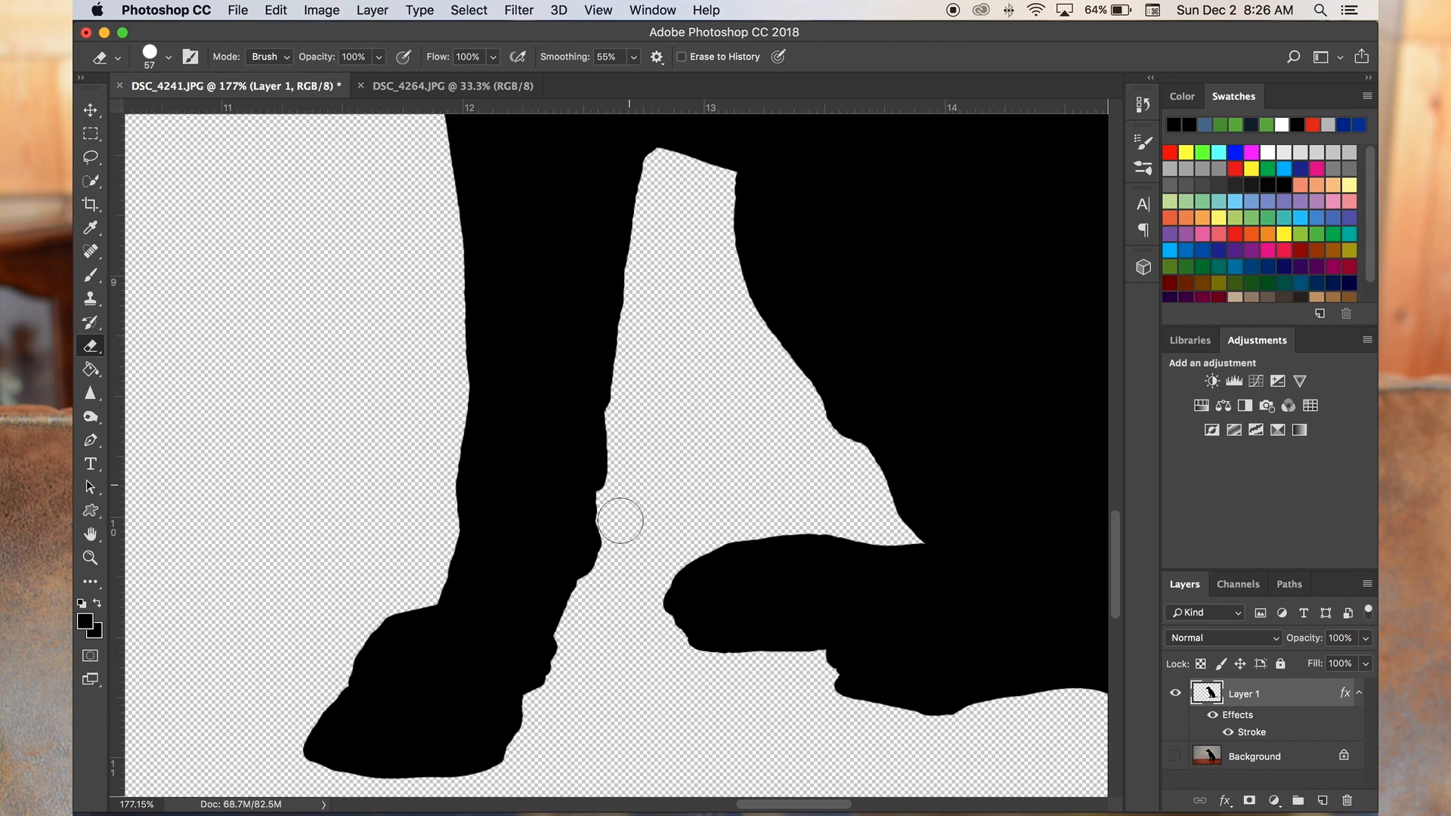
- Round the back of the front paw and the underside of the hind foot with the 30 px black brush
{"action": "left_click", "coordinate": [90, 275]}
{"action": "left_click_drag", "start_coordinate": [505, 662], "coordinate": [510, 675]}
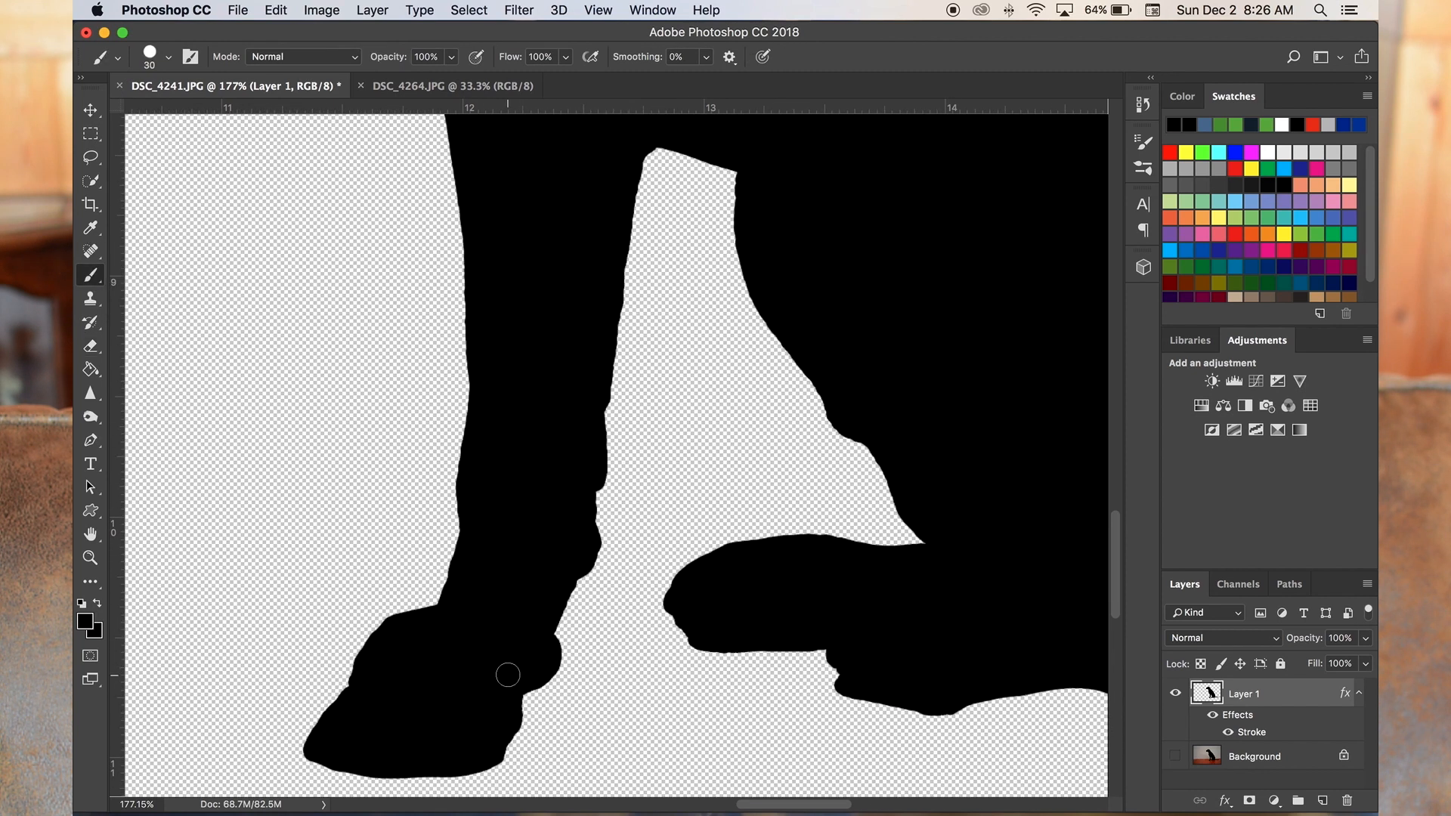
{"action": "scroll", "coordinate": [706, 584], "scroll_direction": "down", "scroll_amount": 5}
{"action": "scroll", "coordinate": [875, 616], "scroll_direction": "up", "scroll_amount": 5}
{"action": "left_click_drag", "start_coordinate": [618, 627], "coordinate": [611, 613]}
{"action": "scroll", "coordinate": [891, 629], "scroll_direction": "right", "scroll_amount": 2}
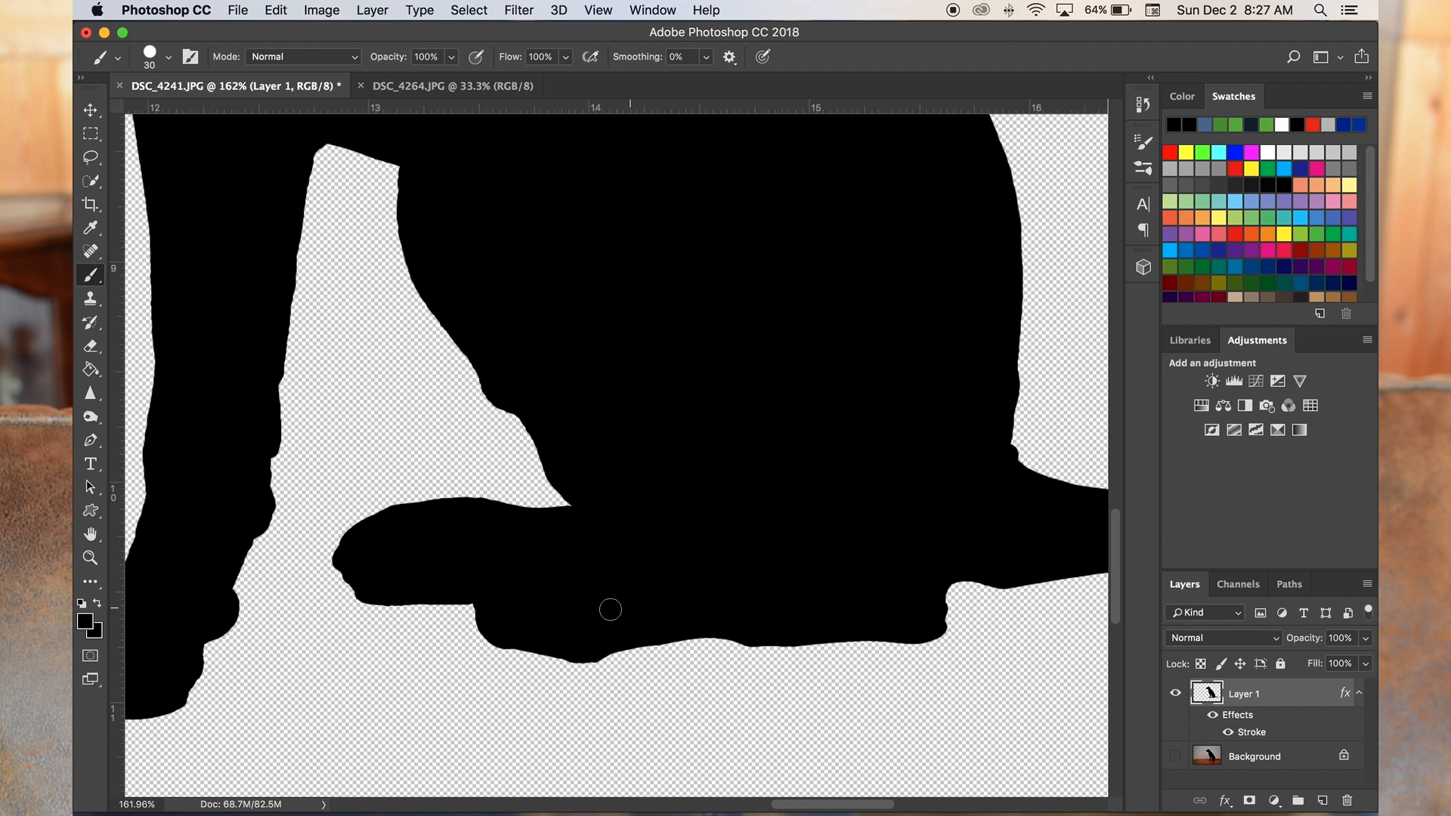
- Smooth the corner where the dog's haunch meets the tail with the black brush
{"action": "scroll", "coordinate": [875, 612], "scroll_direction": "right", "scroll_amount": 8}
{"action": "scroll", "coordinate": [602, 499], "scroll_direction": "left", "scroll_amount": 8}
{"action": "scroll", "coordinate": [444, 460], "scroll_direction": "up", "scroll_amount": 15}
{"action": "scroll", "coordinate": [444, 461], "scroll_direction": "left", "scroll_amount": 9}
{"action": "scroll", "coordinate": [443, 460], "scroll_direction": "down", "scroll_amount": 3}
{"action": "scroll", "coordinate": [449, 455], "scroll_direction": "down", "scroll_amount": 5}
{"action": "scroll", "coordinate": [678, 479], "scroll_direction": "up", "scroll_amount": 10}
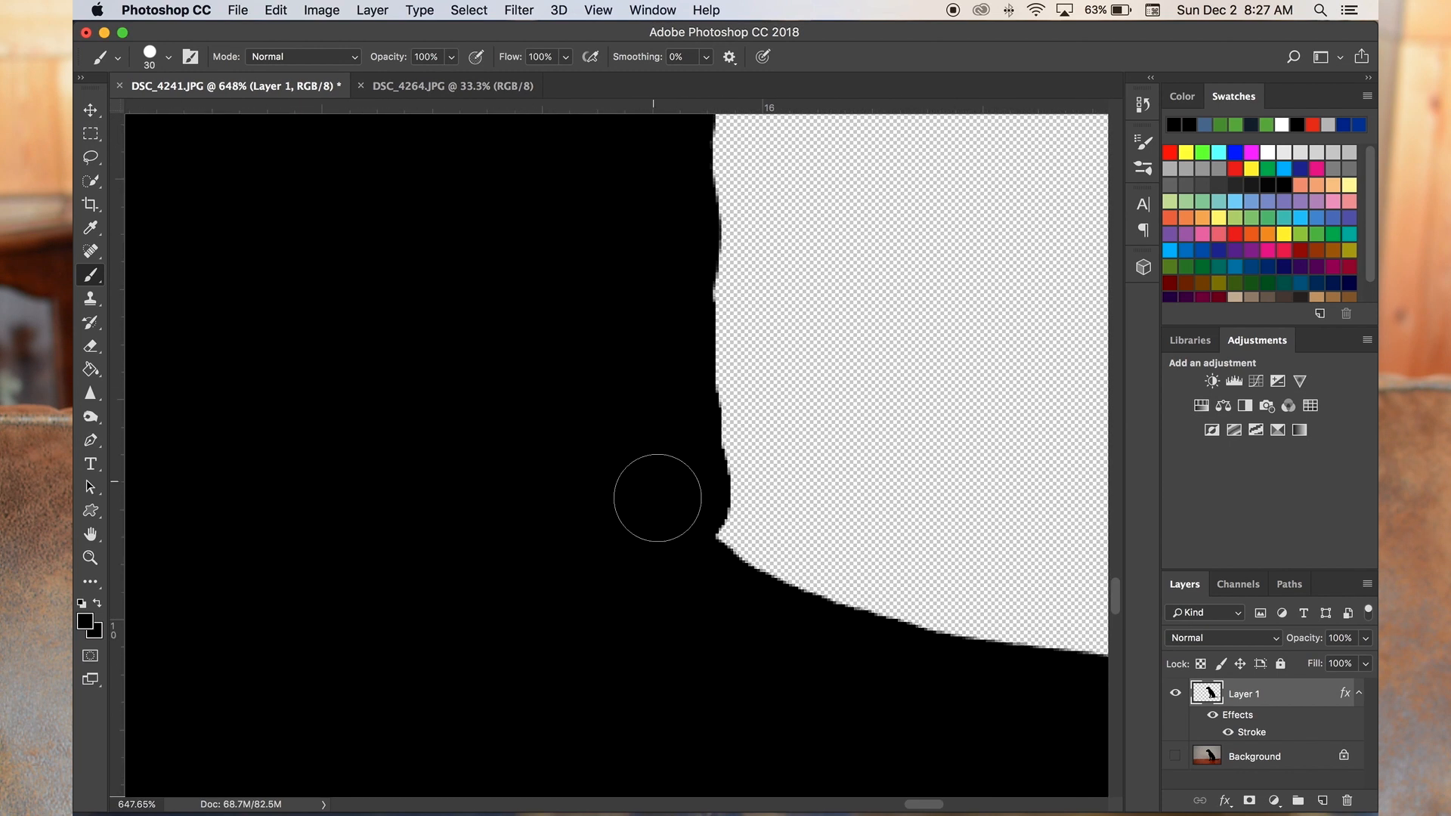
{"action": "scroll", "coordinate": [745, 632], "scroll_direction": "down", "scroll_amount": 8}
{"action": "scroll", "coordinate": [732, 548], "scroll_direction": "up", "scroll_amount": 5}
- Build up and round the top of the dog's front paw with the 30 px black brush
{"action": "scroll", "coordinate": [732, 548], "scroll_direction": "left", "scroll_amount": 5}
{"action": "scroll", "coordinate": [401, 549], "scroll_direction": "up", "scroll_amount": 5}
{"action": "scroll", "coordinate": [470, 553], "scroll_direction": "down", "scroll_amount": 10}
{"action": "scroll", "coordinate": [628, 507], "scroll_direction": "up", "scroll_amount": 6}
{"action": "scroll", "coordinate": [608, 525], "scroll_direction": "down", "scroll_amount": 8}
{"action": "scroll", "coordinate": [635, 673], "scroll_direction": "up", "scroll_amount": 8}
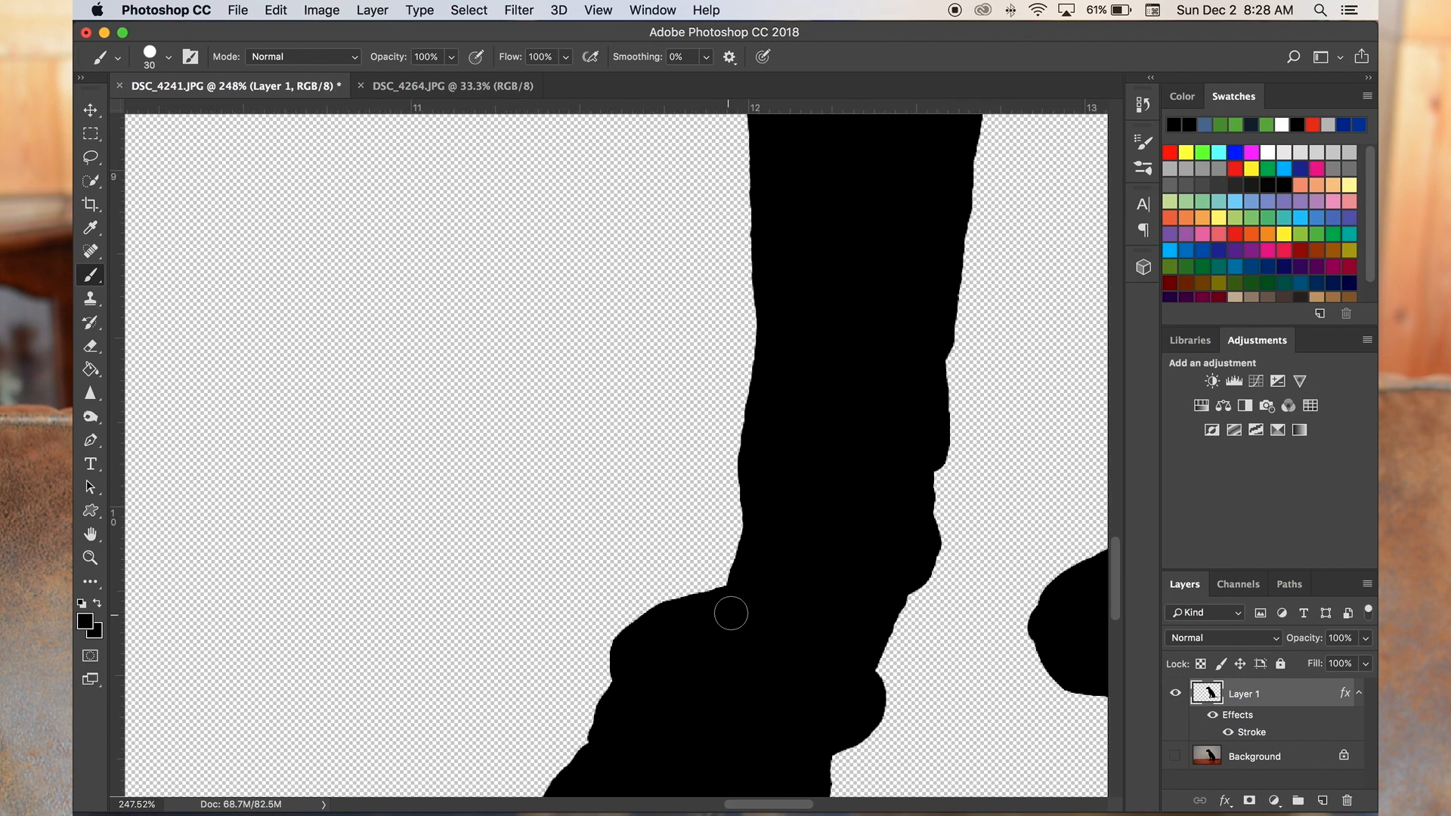
{"action": "scroll", "coordinate": [622, 691], "scroll_direction": "down", "scroll_amount": 8}
{"action": "scroll", "coordinate": [659, 718], "scroll_direction": "up", "scroll_amount": 6}
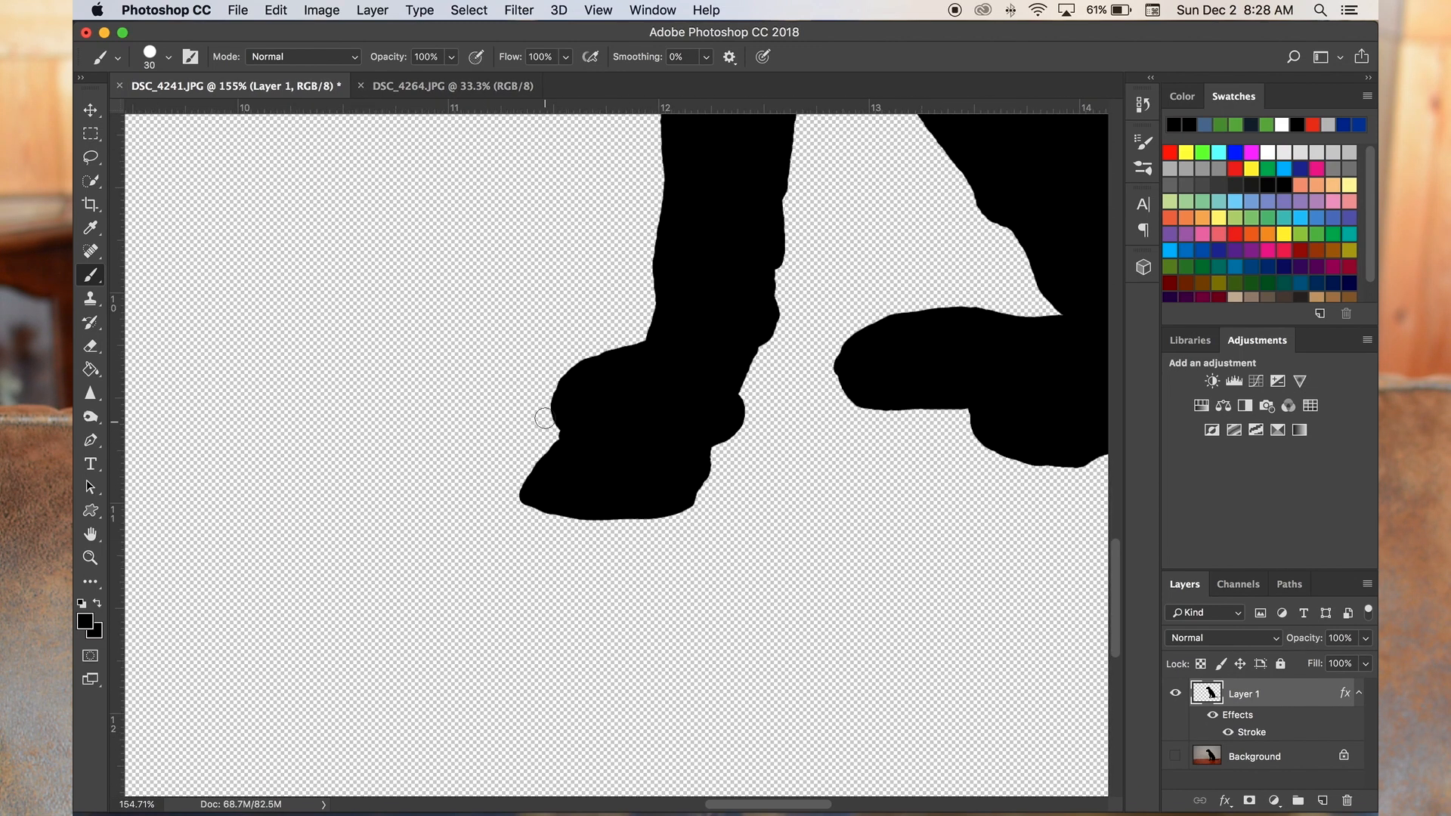
- Reduce the brush to 14 px and extend the upper toe of the front paw forward
{"action": "scroll", "coordinate": [539, 439], "scroll_direction": "up", "scroll_amount": 6}
{"action": "right_click", "coordinate": [542, 418]}
{"action": "left_click_drag", "start_coordinate": [687, 445], "coordinate": [677, 446]}
{"action": "mouse_move", "coordinate": [563, 384]}
{"action": "left_mouse_down"}
{"action": "mouse_move", "coordinate": [597, 347]}
{"action": "mouse_move", "coordinate": [557, 390]}
{"action": "mouse_move", "coordinate": [559, 433]}
{"action": "mouse_move", "coordinate": [597, 443]}
{"action": "left_mouse_up"}
{"action": "scroll", "coordinate": [604, 445], "scroll_direction": "down", "scroll_amount": 10}
{"action": "scroll", "coordinate": [762, 606], "scroll_direction": "up", "scroll_amount": 5}
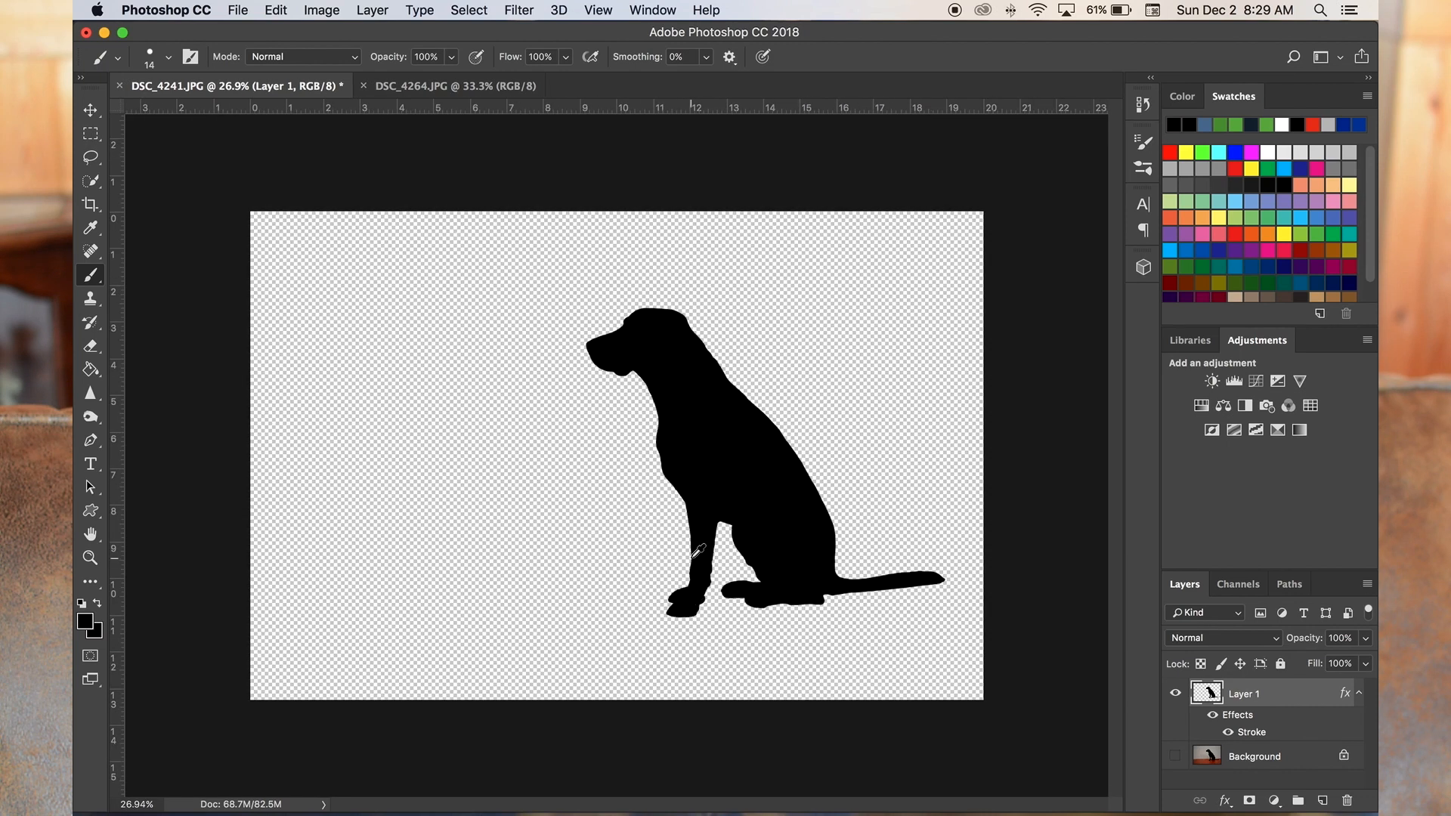
- Round the tip of the front paw's lower toe with the 14 px brush
{"action": "scroll", "coordinate": [696, 552], "scroll_direction": "up", "scroll_amount": 6}
{"action": "scroll", "coordinate": [699, 552], "scroll_direction": "down", "scroll_amount": 3}
{"action": "scroll", "coordinate": [560, 545], "scroll_direction": "up", "scroll_amount": 3}
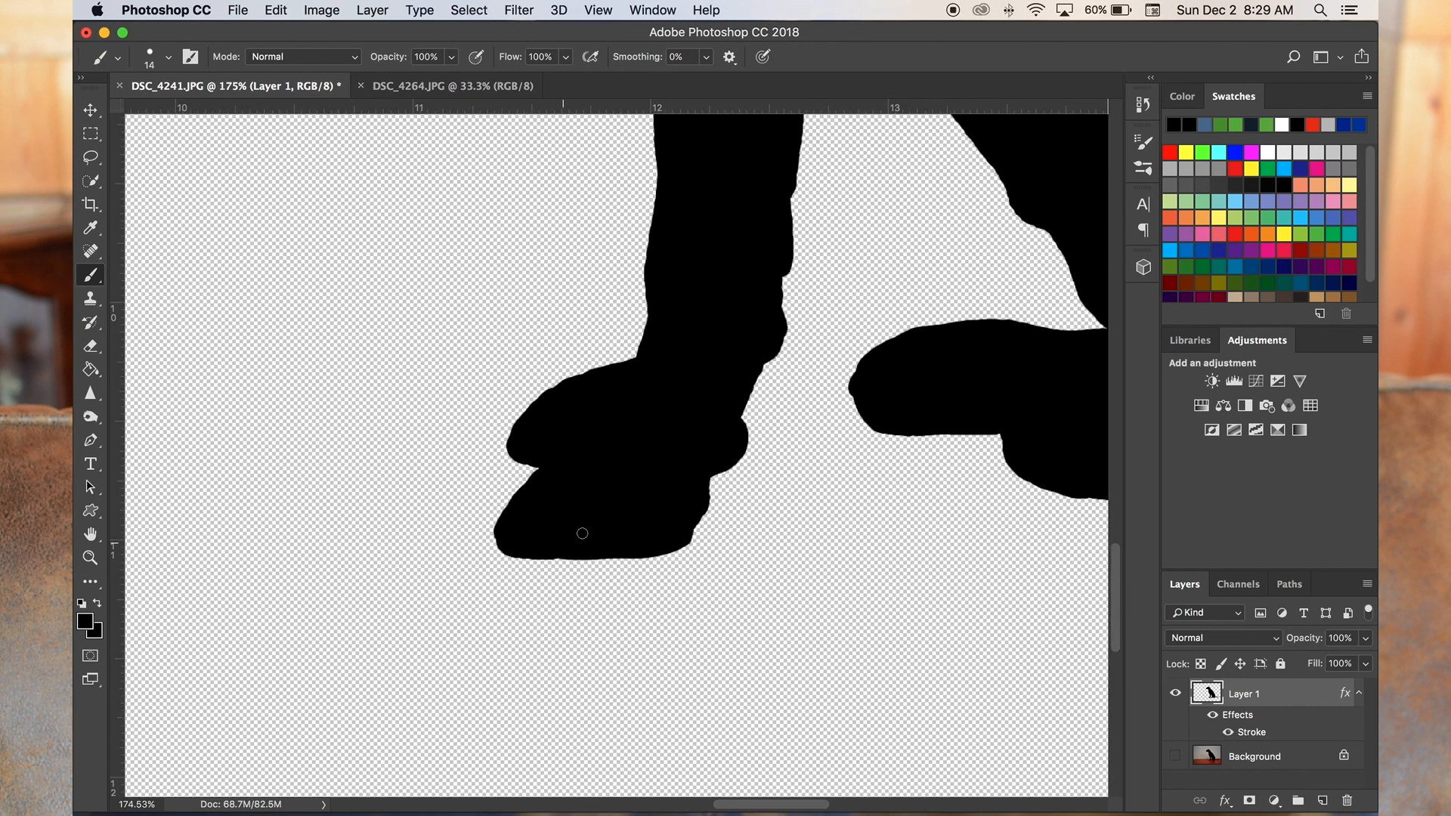
{"action": "scroll", "coordinate": [582, 534], "scroll_direction": "down", "scroll_amount": 8}
{"action": "scroll", "coordinate": [666, 484], "scroll_direction": "up", "scroll_amount": 10}
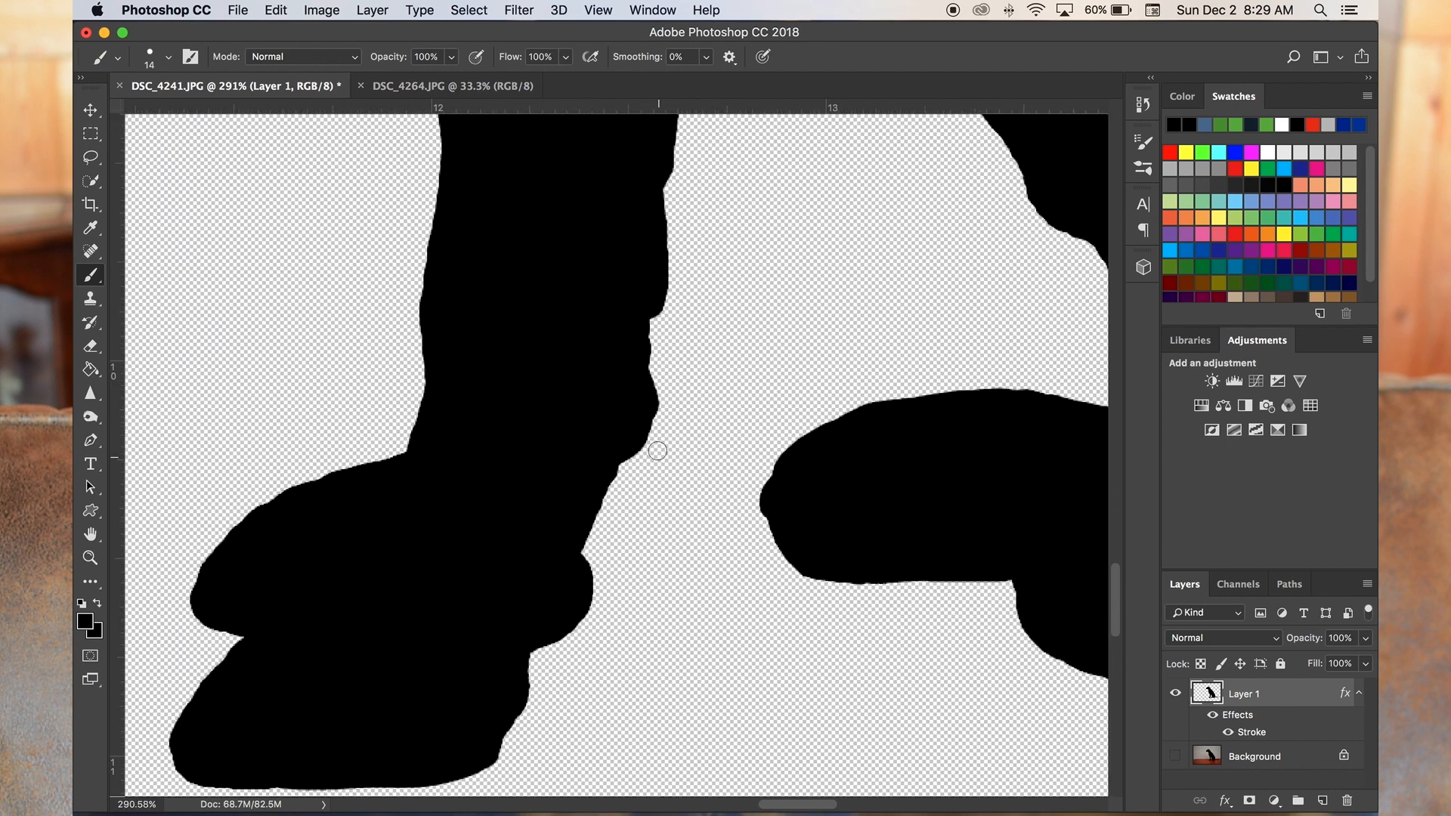
- Erase the bumps along the back of the front leg and paw with the 57 px Eraser
{"action": "scroll", "coordinate": [658, 451], "scroll_direction": "down", "scroll_amount": 6}
{"action": "scroll", "coordinate": [658, 451], "scroll_direction": "up", "scroll_amount": 7}
{"action": "left_click", "coordinate": [90, 346]}
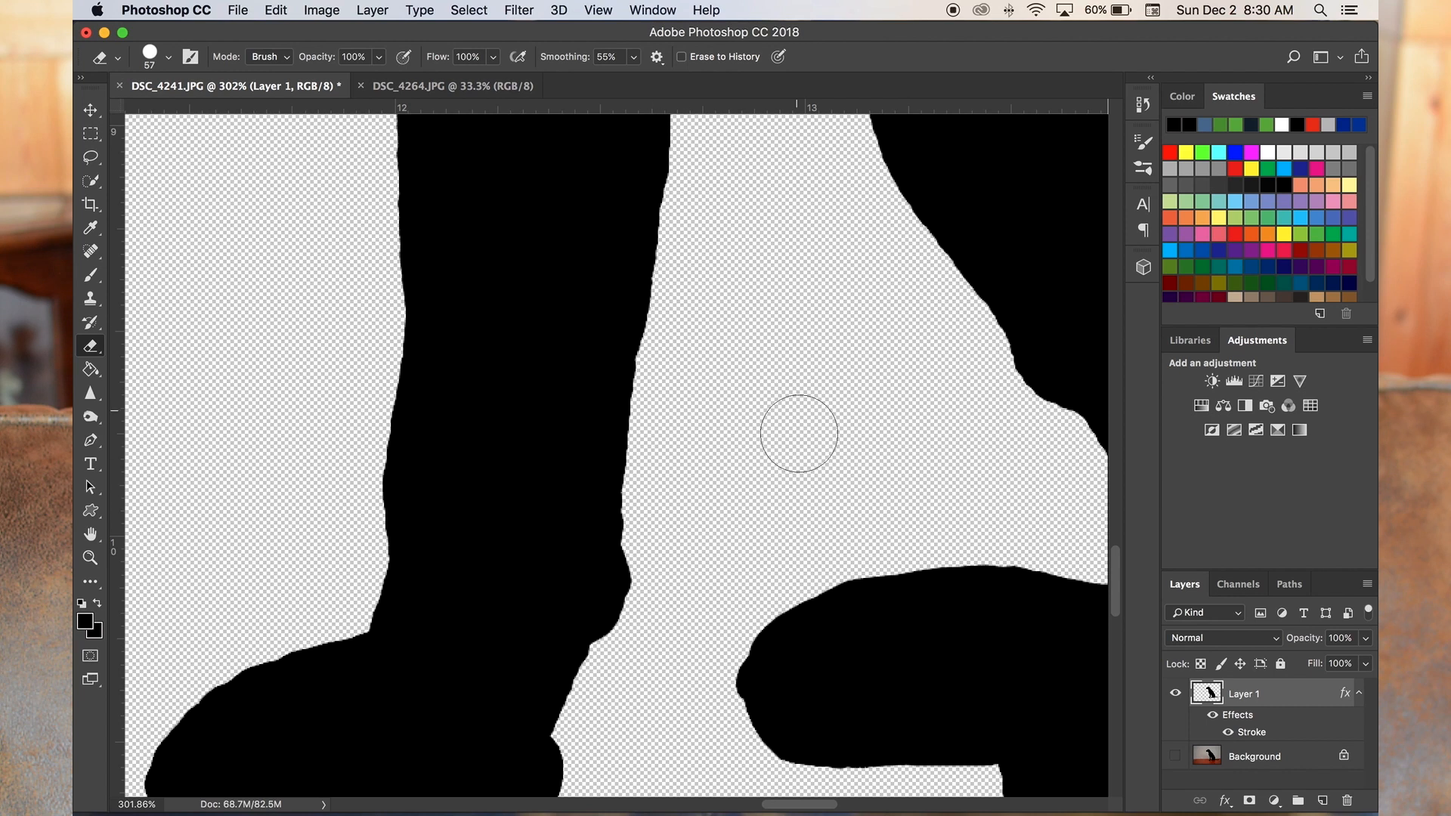
{"action": "scroll", "coordinate": [799, 434], "scroll_direction": "up", "scroll_amount": 3}
{"action": "scroll", "coordinate": [667, 537], "scroll_direction": "down", "scroll_amount": 6}
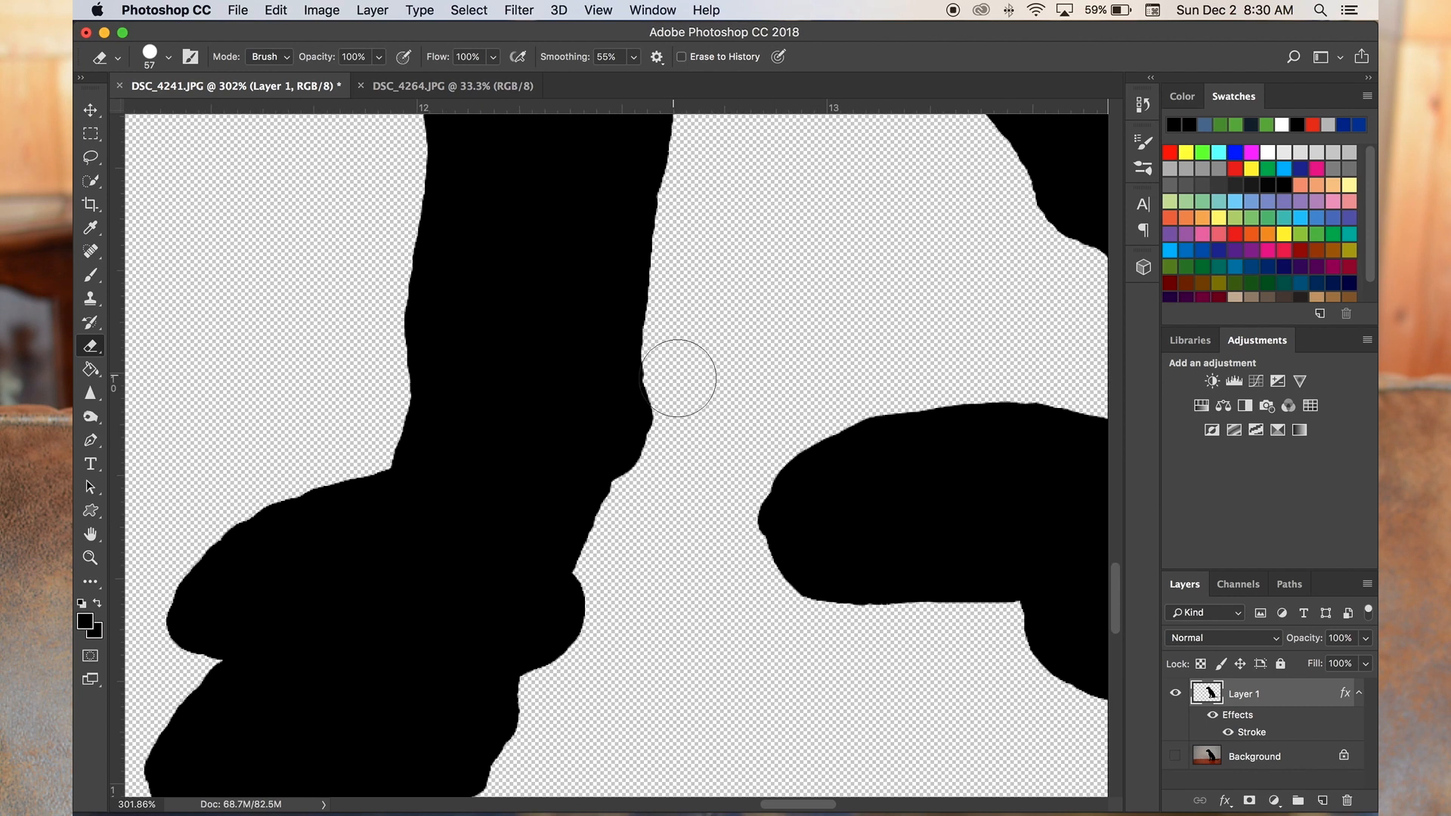
{"action": "scroll", "coordinate": [657, 567], "scroll_direction": "down", "scroll_amount": 5}
{"action": "scroll", "coordinate": [658, 567], "scroll_direction": "left", "scroll_amount": 3}
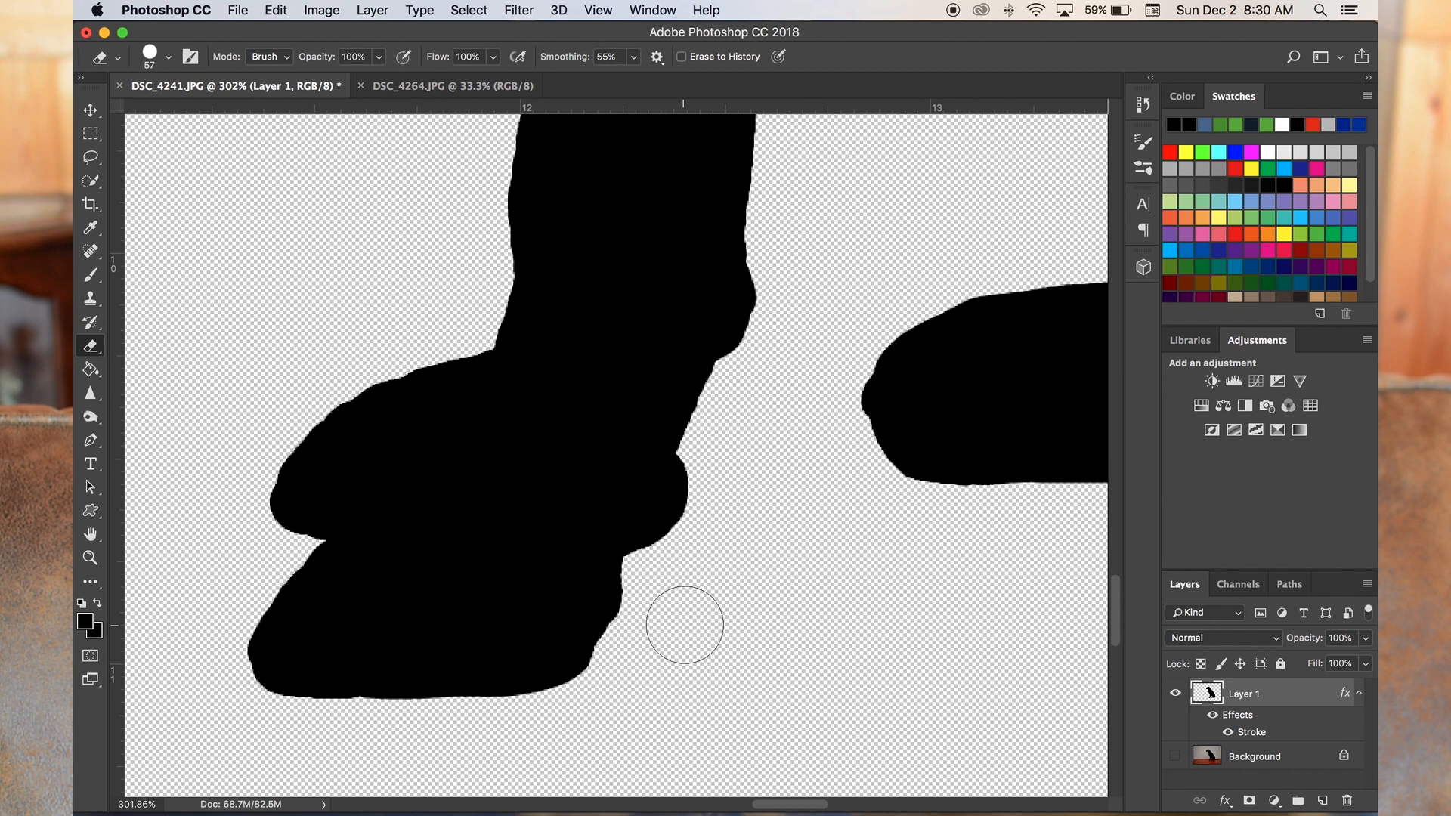
{"action": "scroll", "coordinate": [615, 638], "scroll_direction": "down", "scroll_amount": 5}
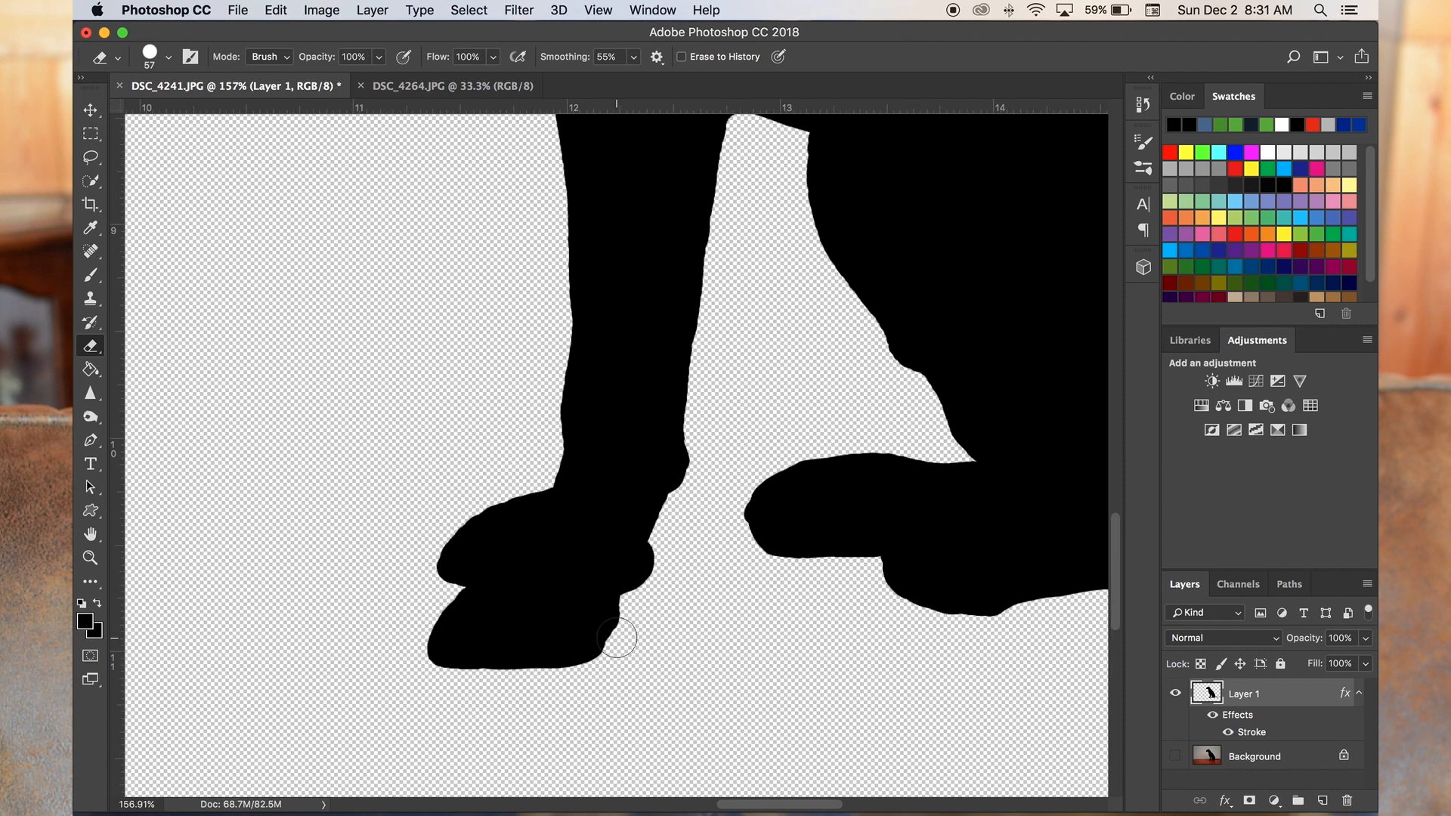
- Erase the uneven belly edge between the front leg and the hind foot into a smooth line
{"action": "scroll", "coordinate": [667, 587], "scroll_direction": "up", "scroll_amount": 5}
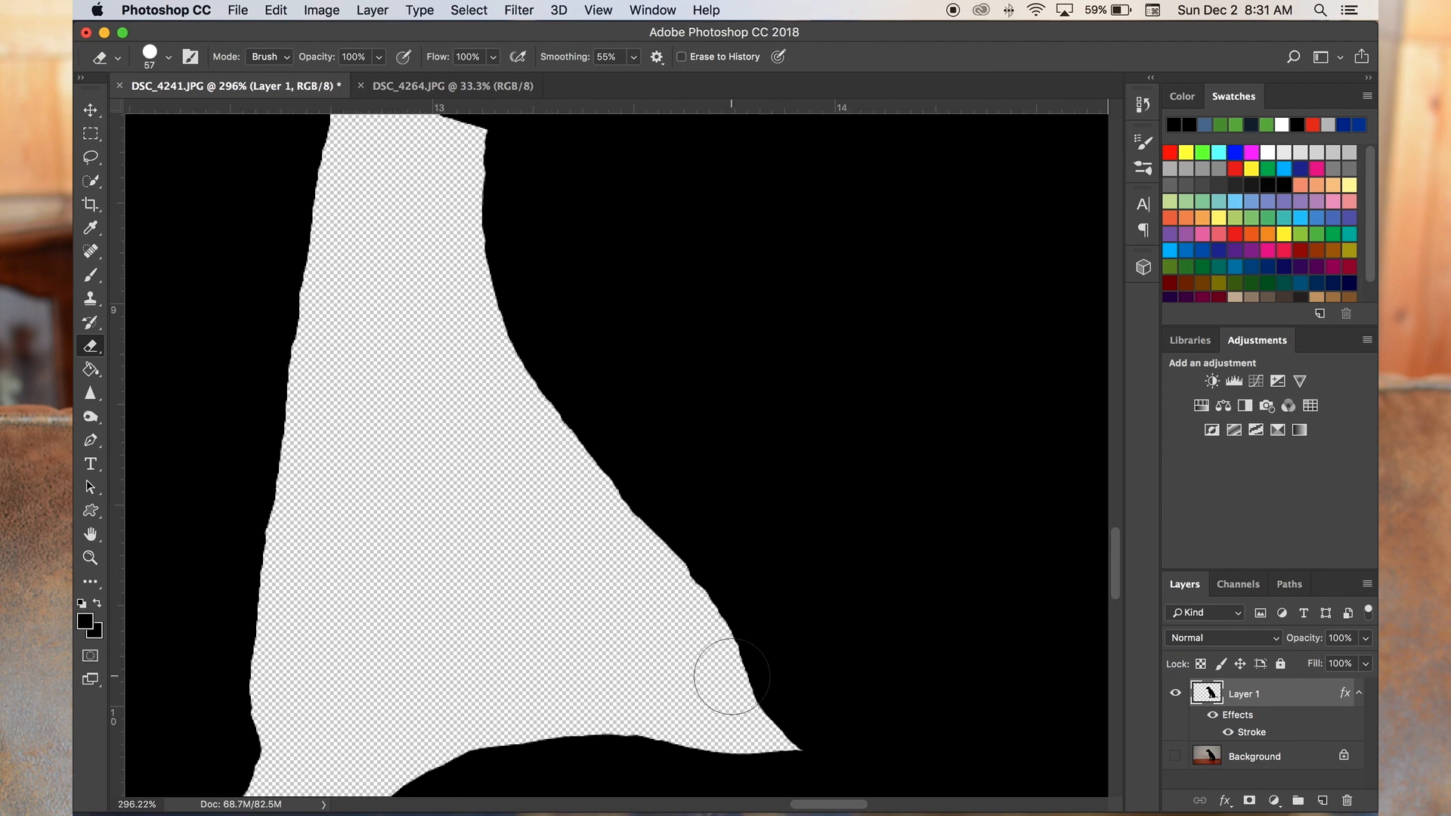
{"action": "scroll", "coordinate": [731, 677], "scroll_direction": "down", "scroll_amount": 6}
{"action": "scroll", "coordinate": [670, 412], "scroll_direction": "up", "scroll_amount": 4}
{"action": "scroll", "coordinate": [672, 410], "scroll_direction": "down", "scroll_amount": 3}
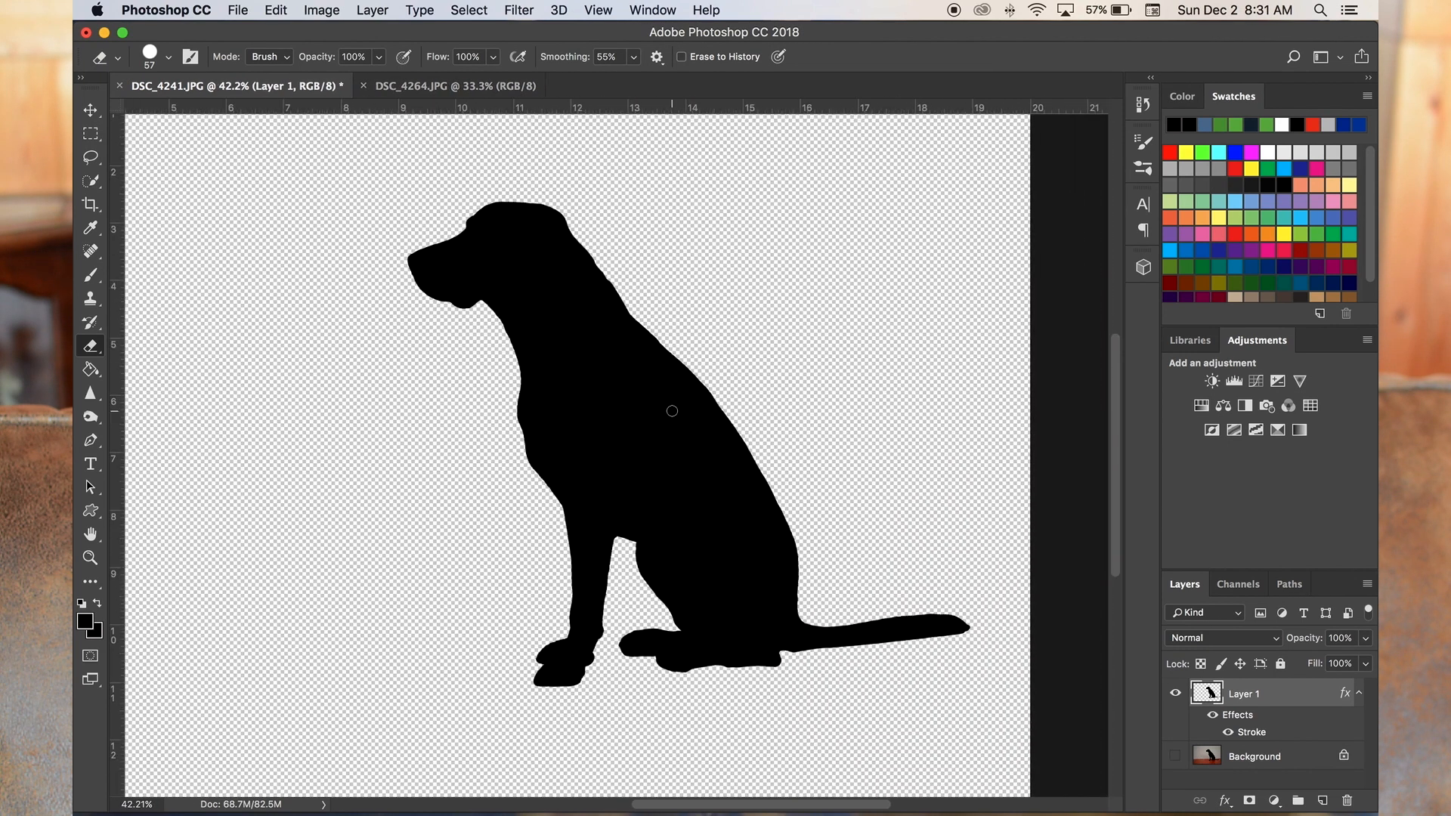
- Touch up the dog silhouette's lower outline with the 57 px Eraser
{"action": "scroll", "coordinate": [672, 411], "scroll_direction": "up", "scroll_amount": 2}
{"action": "left_click", "coordinate": [811, 783]}
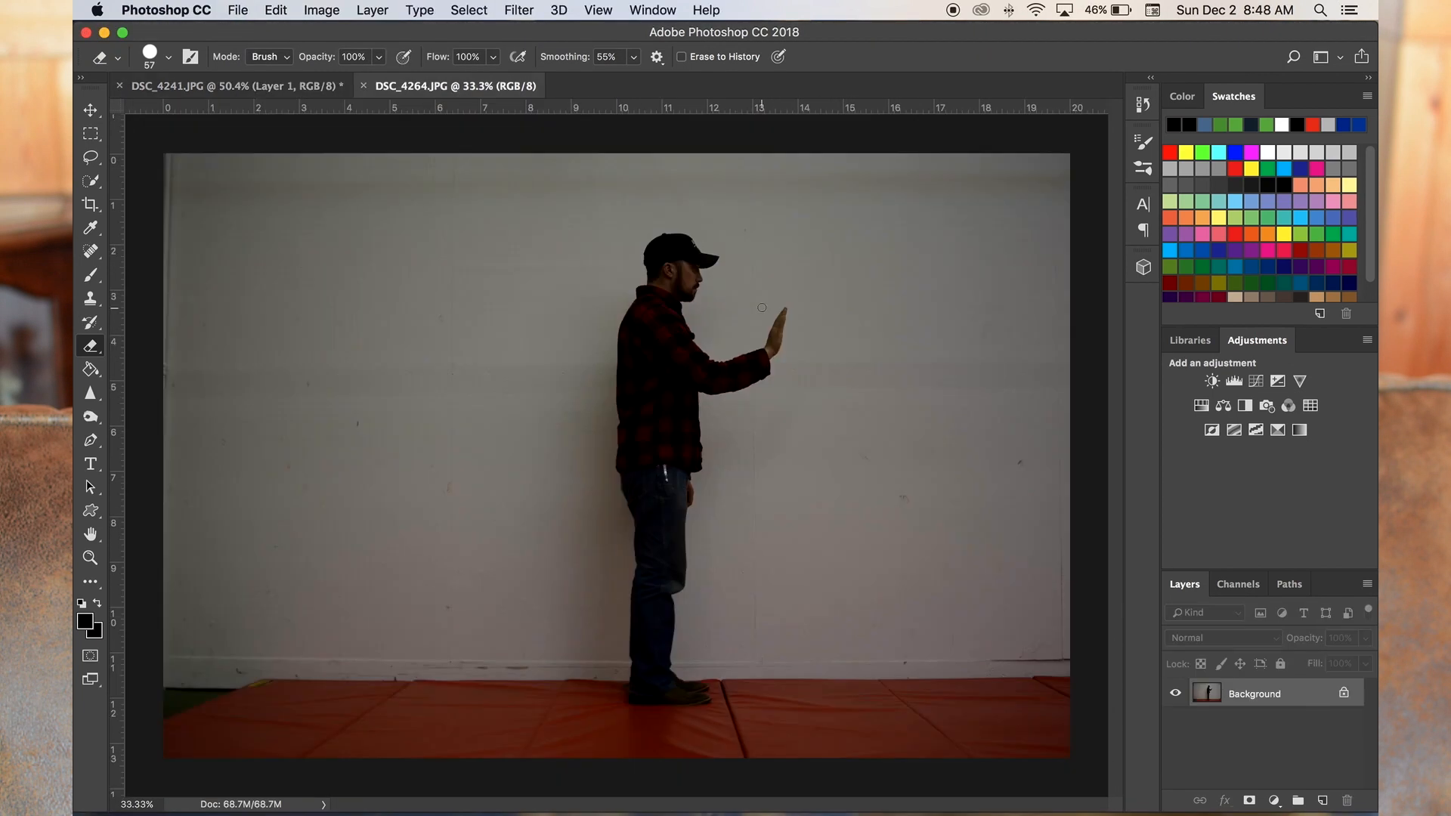
- Switch to DSC_4264.JPG and select the standing man's dark lower leg with the Magic Wand in add mode
{"action": "scroll", "coordinate": [762, 308], "scroll_direction": "up", "scroll_amount": 3}
{"action": "left_click", "coordinate": [91, 181]}
{"action": "left_click", "coordinate": [211, 199]}
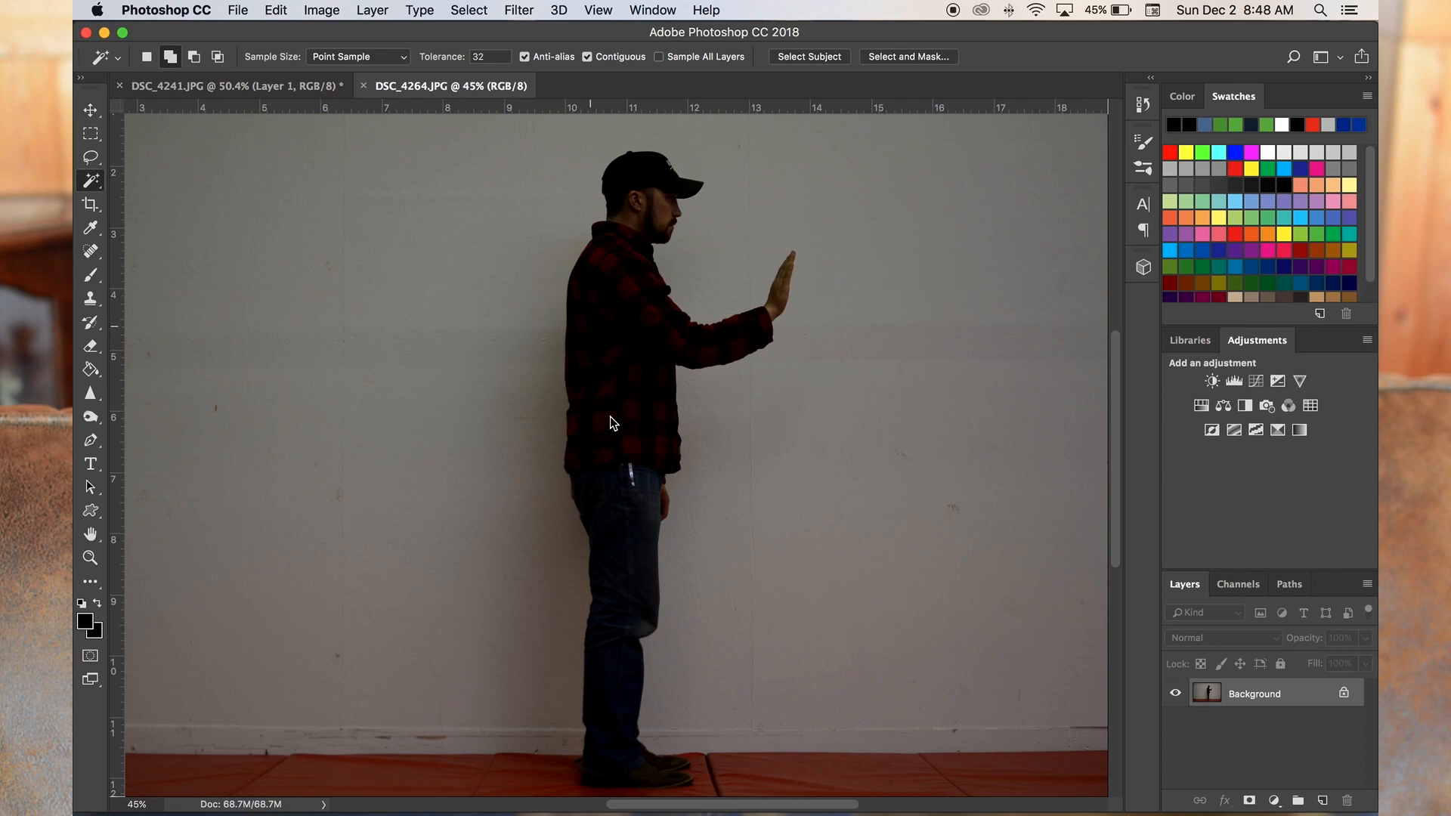
{"action": "left_click", "coordinate": [613, 750]}
{"action": "scroll", "coordinate": [634, 484], "scroll_direction": "up", "scroll_amount": 10}
- Switch to the Quick Selection tool at 10 px and clean up the selection around the belt strap and jacket hem
{"action": "left_click", "coordinate": [90, 181]}
{"action": "left_click", "coordinate": [174, 182]}
{"action": "left_click", "coordinate": [256, 57]}
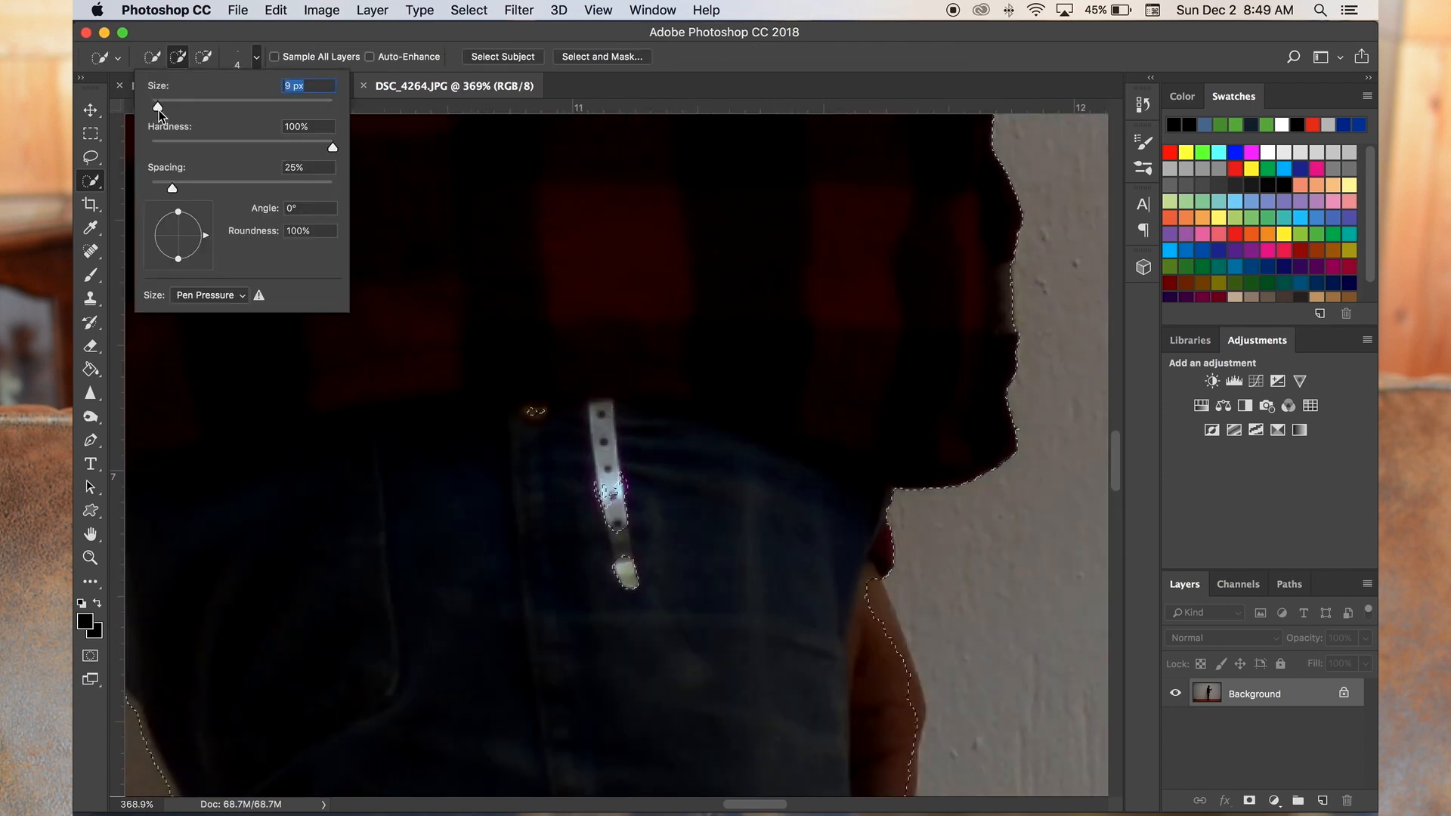
{"action": "key", "text": "Return"}
{"action": "scroll", "coordinate": [784, 559], "scroll_direction": "down", "scroll_amount": 5}
{"action": "scroll", "coordinate": [784, 558], "scroll_direction": "right", "scroll_amount": 5}
{"action": "key", "text": "alt"}
{"action": "scroll", "coordinate": [665, 616], "scroll_direction": "up", "scroll_amount": 3}
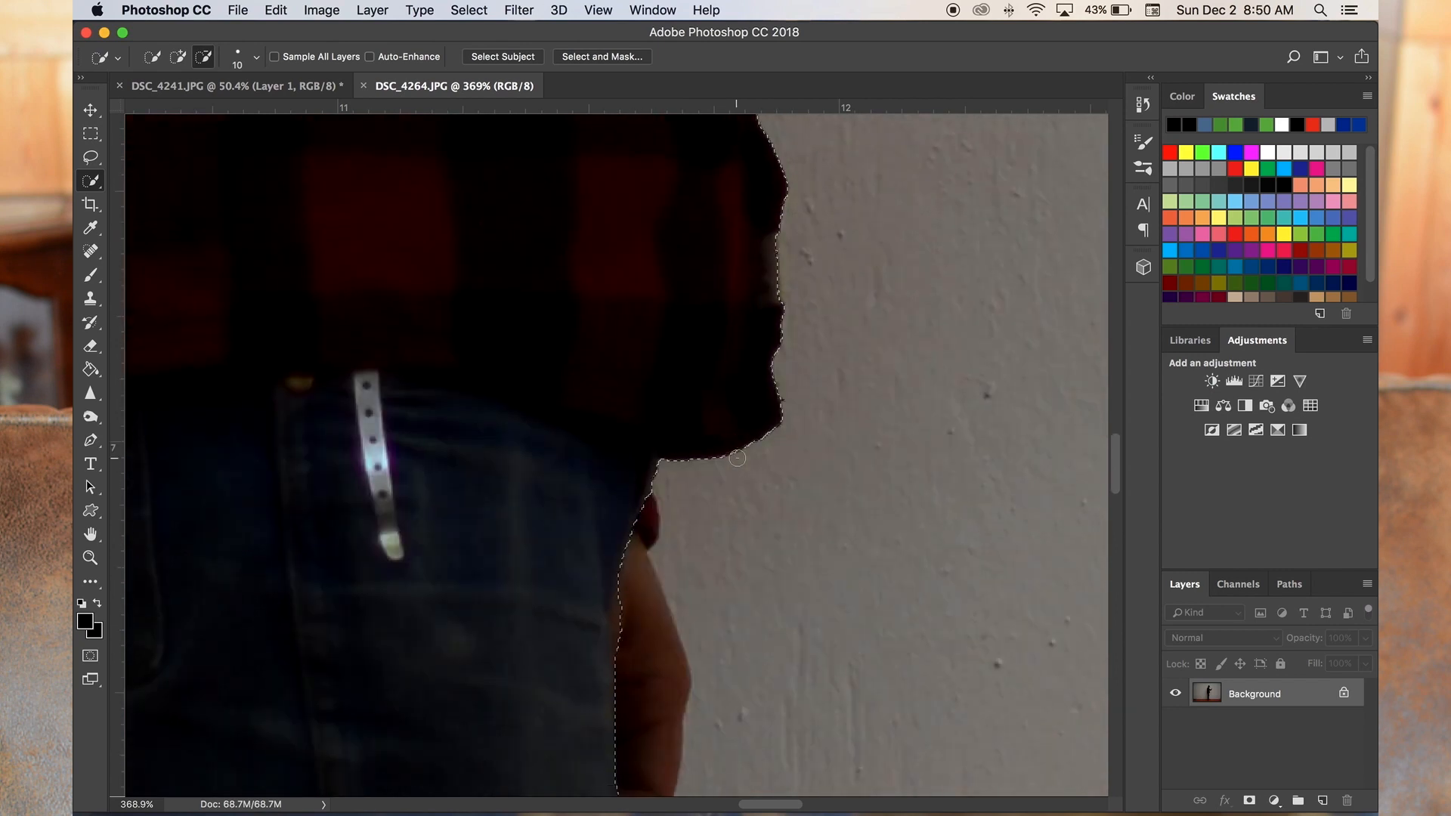
- Refine the selection edge around both shoes, adding the toes and subtracting the surrounding floor mat
{"action": "scroll", "coordinate": [401, 425], "scroll_direction": "down", "scroll_amount": 15}
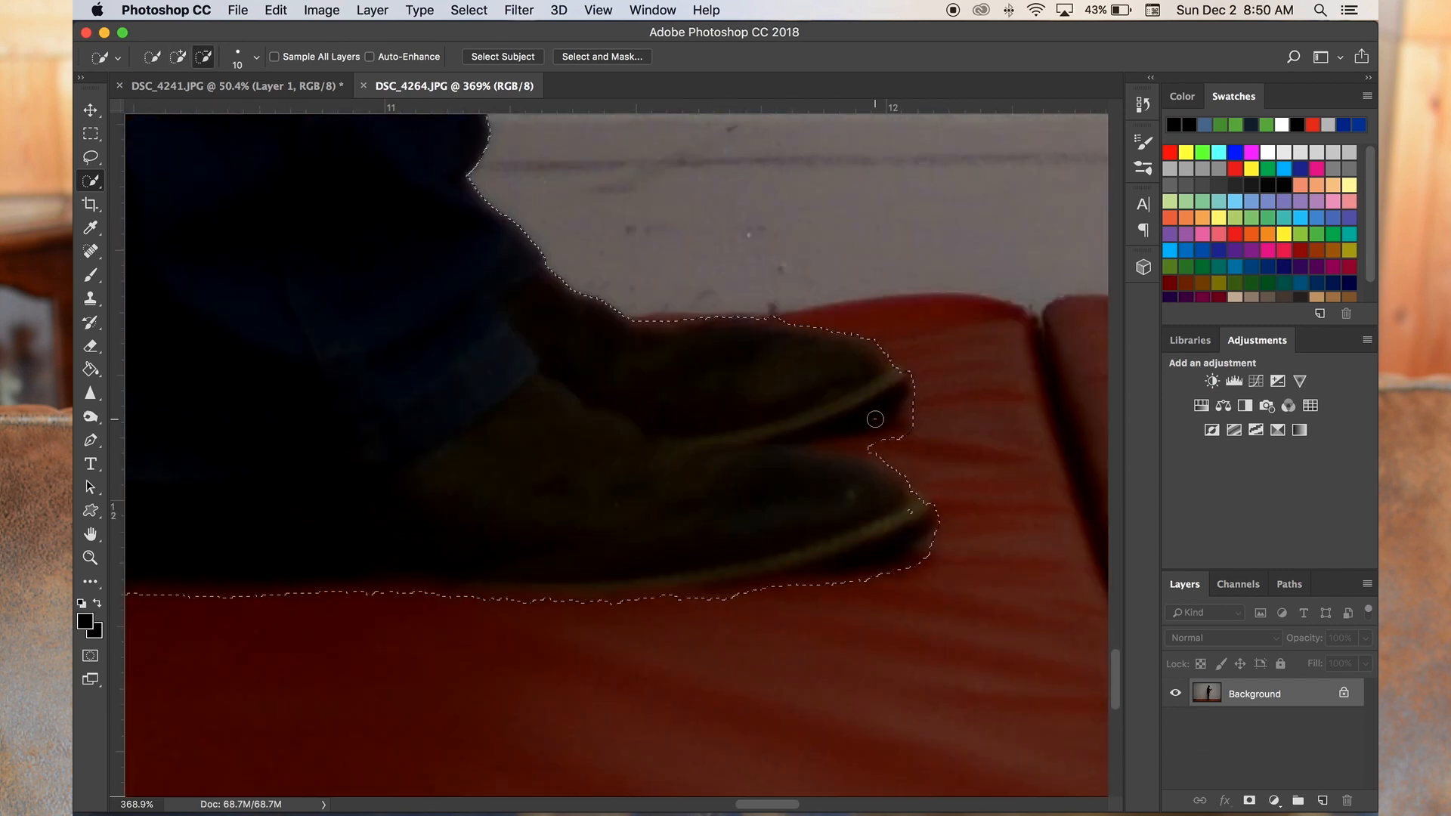
{"action": "left_click_drag", "start_coordinate": [877, 445], "coordinate": [828, 436]}
{"action": "mouse_move", "coordinate": [834, 370]}
{"action": "left_mouse_down"}
{"action": "mouse_move", "coordinate": [852, 353]}
{"action": "mouse_move", "coordinate": [897, 377]}
{"action": "left_mouse_up"}
{"action": "key", "text": "alt"}
{"action": "mouse_move", "coordinate": [832, 535]}
{"action": "left_mouse_down"}
{"action": "mouse_move", "coordinate": [794, 598]}
{"action": "mouse_move", "coordinate": [366, 596]}
{"action": "left_mouse_up"}
{"action": "scroll", "coordinate": [602, 486], "scroll_direction": "up", "scroll_amount": 3}
{"action": "scroll", "coordinate": [603, 486], "scroll_direction": "right", "scroll_amount": 4}
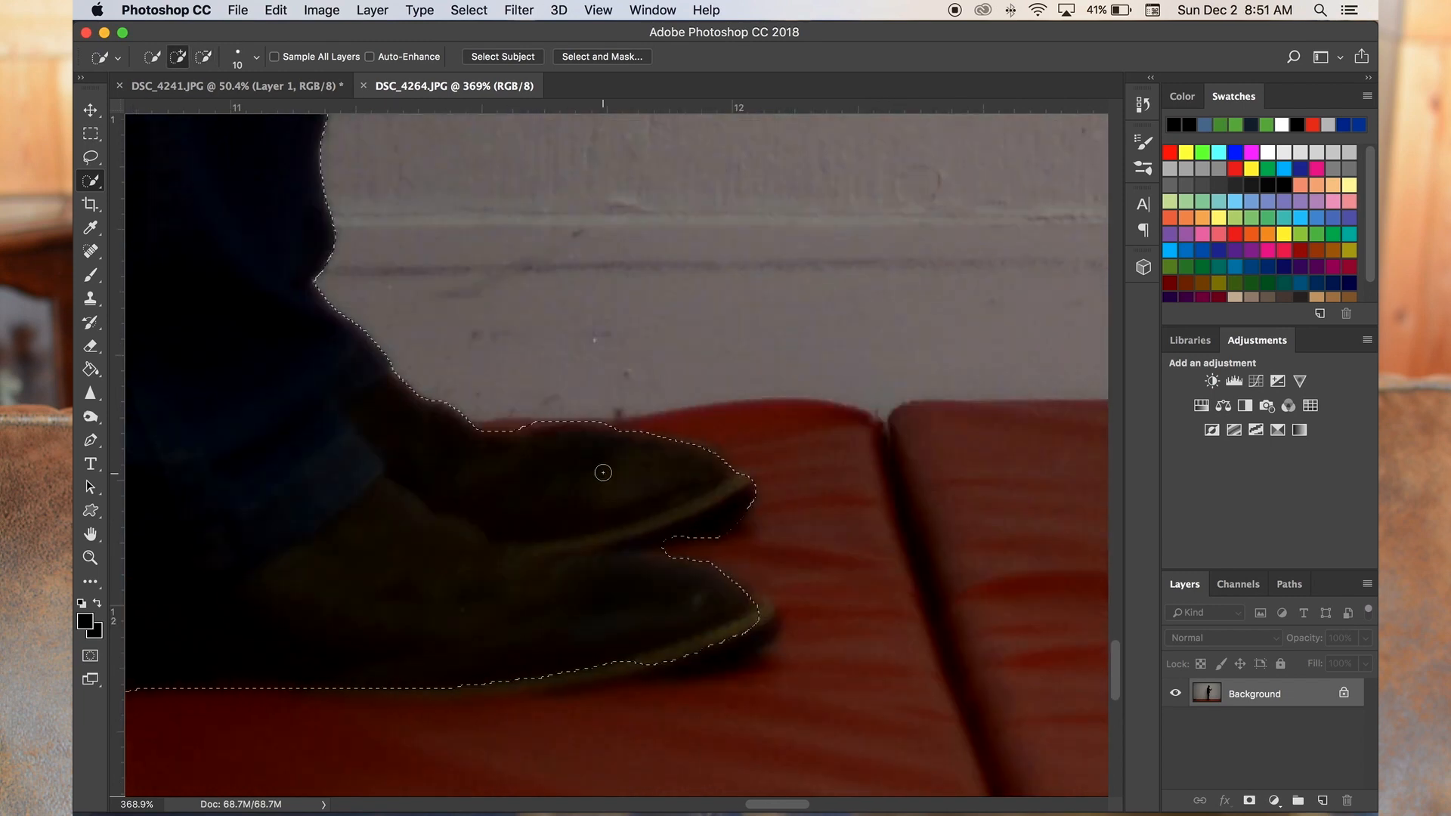
{"action": "scroll", "coordinate": [855, 586], "scroll_direction": "down", "scroll_amount": 3}
{"action": "left_click_drag", "start_coordinate": [779, 499], "coordinate": [604, 536]}
{"action": "scroll", "coordinate": [679, 422], "scroll_direction": "up", "scroll_amount": 5}
{"action": "left_click_drag", "start_coordinate": [756, 401], "coordinate": [660, 406]}
- Reduce the Quick Selection brush to 4 px and refine the selection around the gap between the shoe toes
{"action": "key", "text": "z"}
{"action": "scroll", "coordinate": [673, 412], "scroll_direction": "down", "scroll_amount": 3}
{"action": "left_click", "coordinate": [90, 181]}
{"action": "left_click", "coordinate": [178, 179]}
{"action": "left_click", "coordinate": [256, 57]}
{"action": "left_click_drag", "start_coordinate": [157, 107], "coordinate": [153, 108]}
{"action": "left_click", "coordinate": [662, 392]}
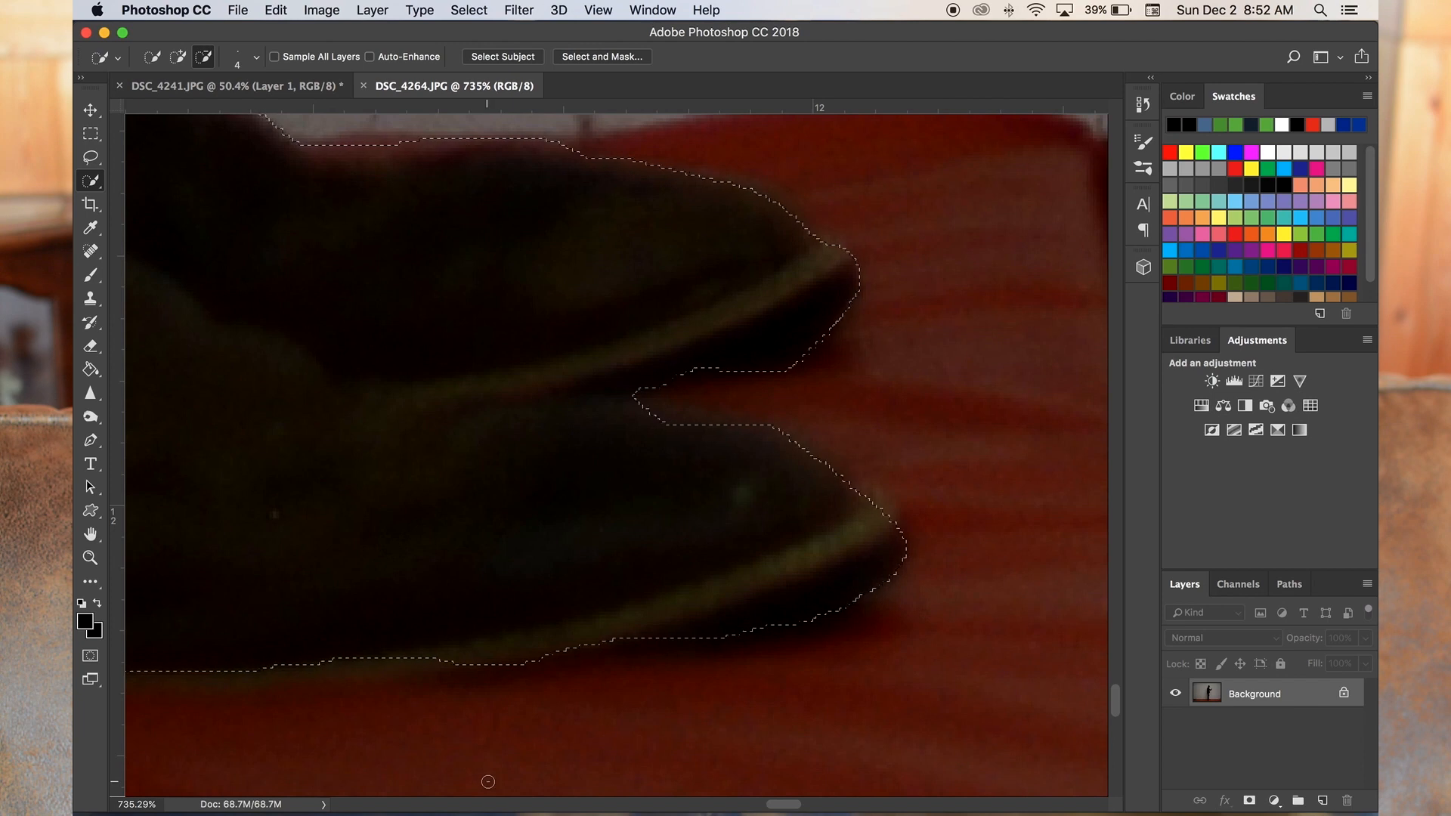
- Refine the selection around the sole, heel and trouser cuff, subtracting stray bits along the base of the wall
{"action": "scroll", "coordinate": [486, 777], "scroll_direction": "down", "scroll_amount": 3}
{"action": "scroll", "coordinate": [486, 778], "scroll_direction": "left", "scroll_amount": 5}
{"action": "left_click_drag", "start_coordinate": [482, 486], "coordinate": [420, 466]}
{"action": "scroll", "coordinate": [364, 395], "scroll_direction": "up", "scroll_amount": 3}
{"action": "scroll", "coordinate": [363, 396], "scroll_direction": "left", "scroll_amount": 5}
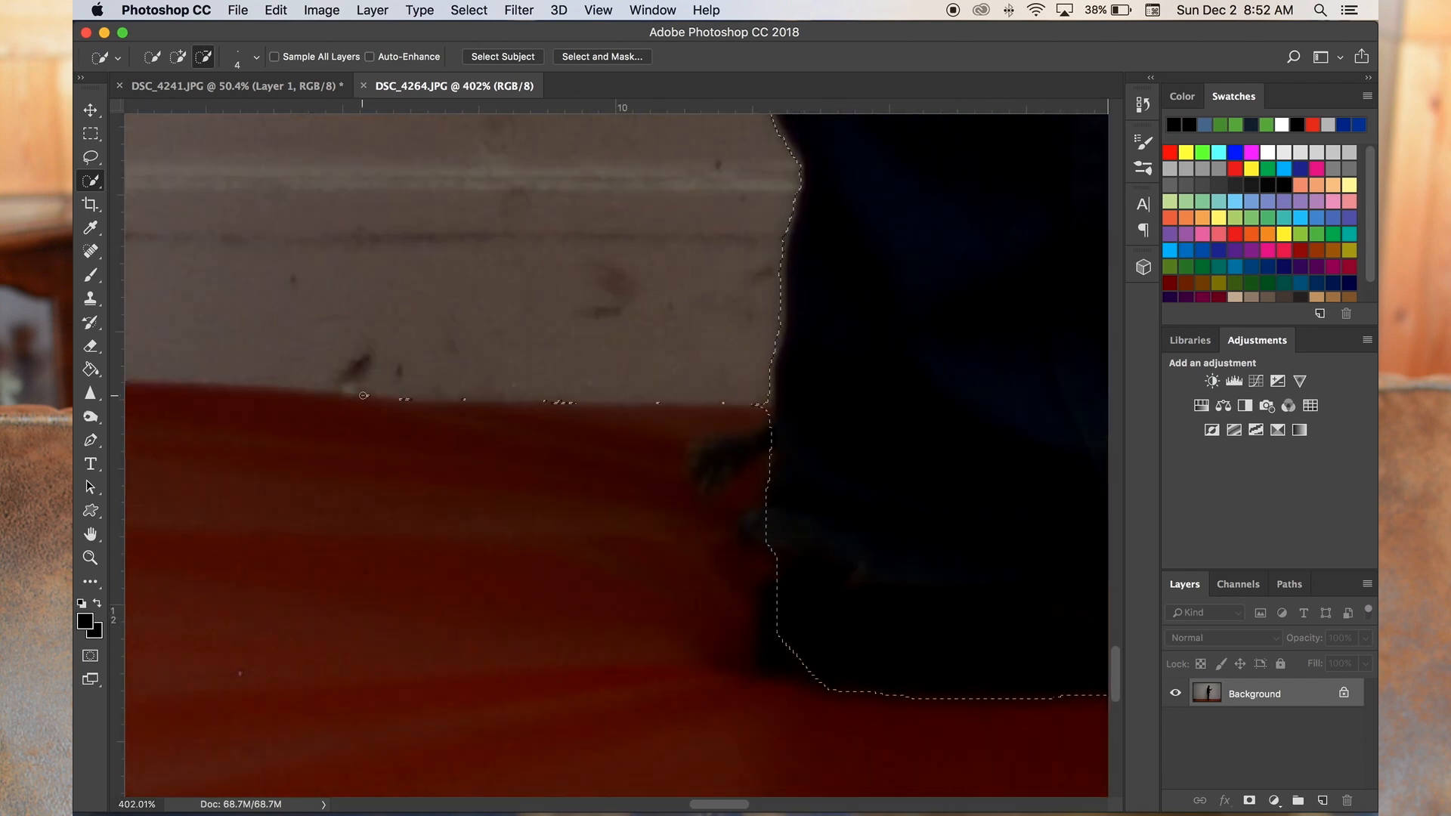
{"action": "scroll", "coordinate": [725, 518], "scroll_direction": "down", "scroll_amount": 3}
{"action": "scroll", "coordinate": [645, 557], "scroll_direction": "up", "scroll_amount": 5}
{"action": "scroll", "coordinate": [645, 557], "scroll_direction": "down", "scroll_amount": 3}
{"action": "left_click_drag", "start_coordinate": [651, 597], "coordinate": [628, 492]}
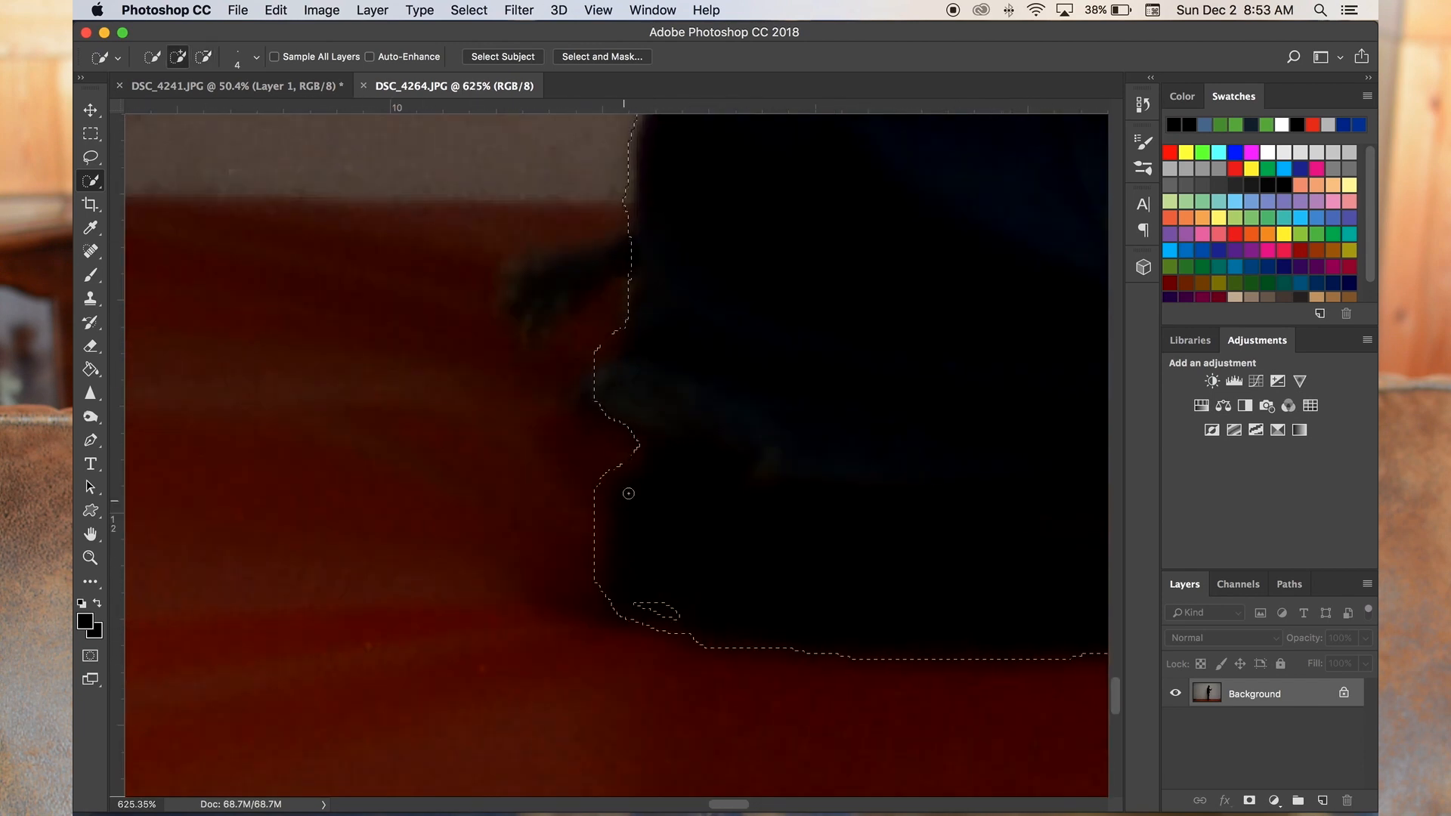
- Examine the selection edge along the jacket hem, raised hand and cap for gaps
{"action": "scroll", "coordinate": [562, 431], "scroll_direction": "down", "scroll_amount": 6}
{"action": "scroll", "coordinate": [548, 342], "scroll_direction": "right", "scroll_amount": 4}
{"action": "scroll", "coordinate": [548, 342], "scroll_direction": "down", "scroll_amount": 1}
{"action": "scroll", "coordinate": [544, 340], "scroll_direction": "up", "scroll_amount": 15}
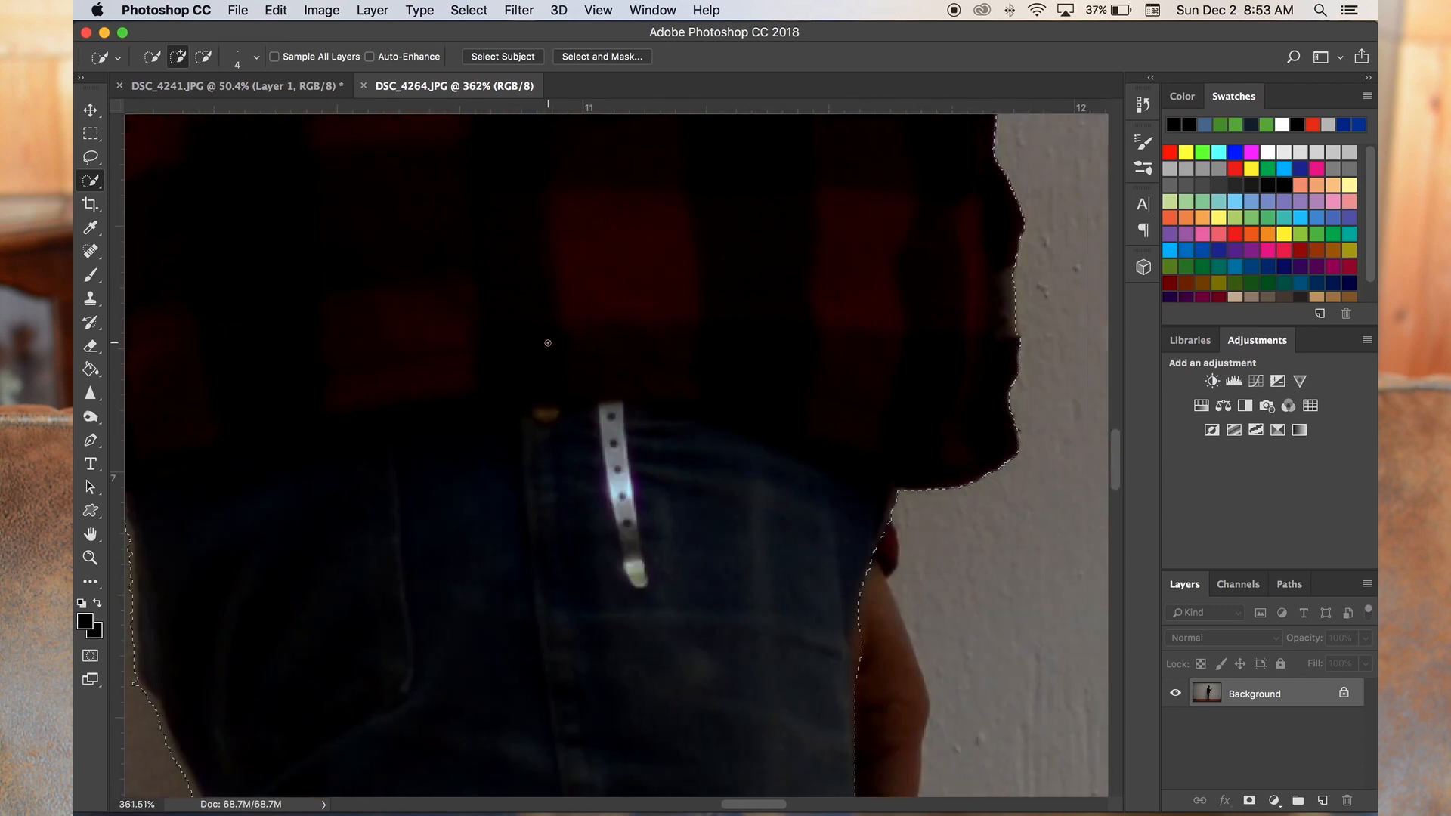
{"action": "scroll", "coordinate": [808, 367], "scroll_direction": "up", "scroll_amount": 3}
{"action": "scroll", "coordinate": [808, 367], "scroll_direction": "up", "scroll_amount": 15}
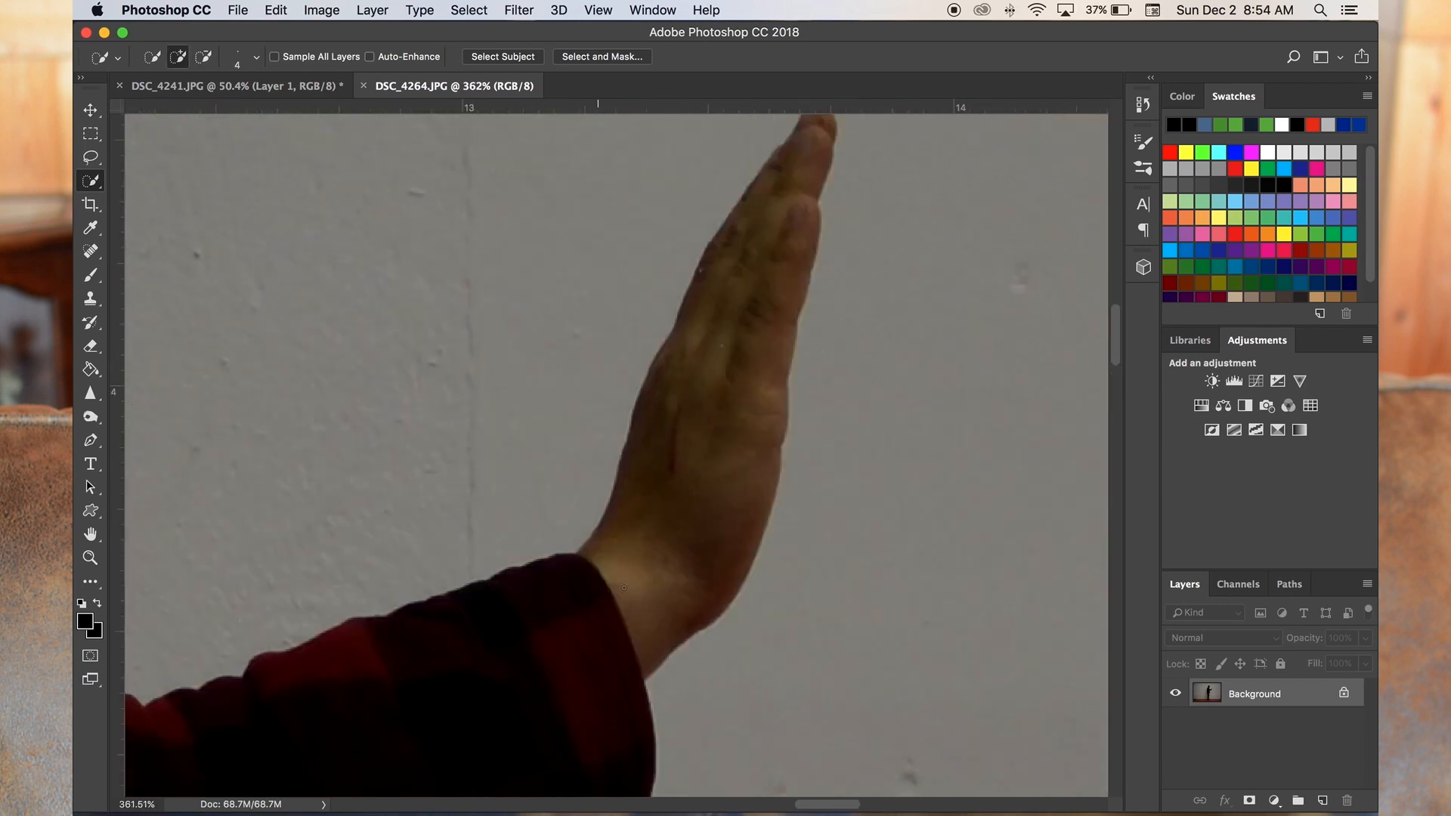
{"action": "scroll", "coordinate": [623, 587], "scroll_direction": "left", "scroll_amount": 3}
{"action": "scroll", "coordinate": [624, 587], "scroll_direction": "up", "scroll_amount": 5}
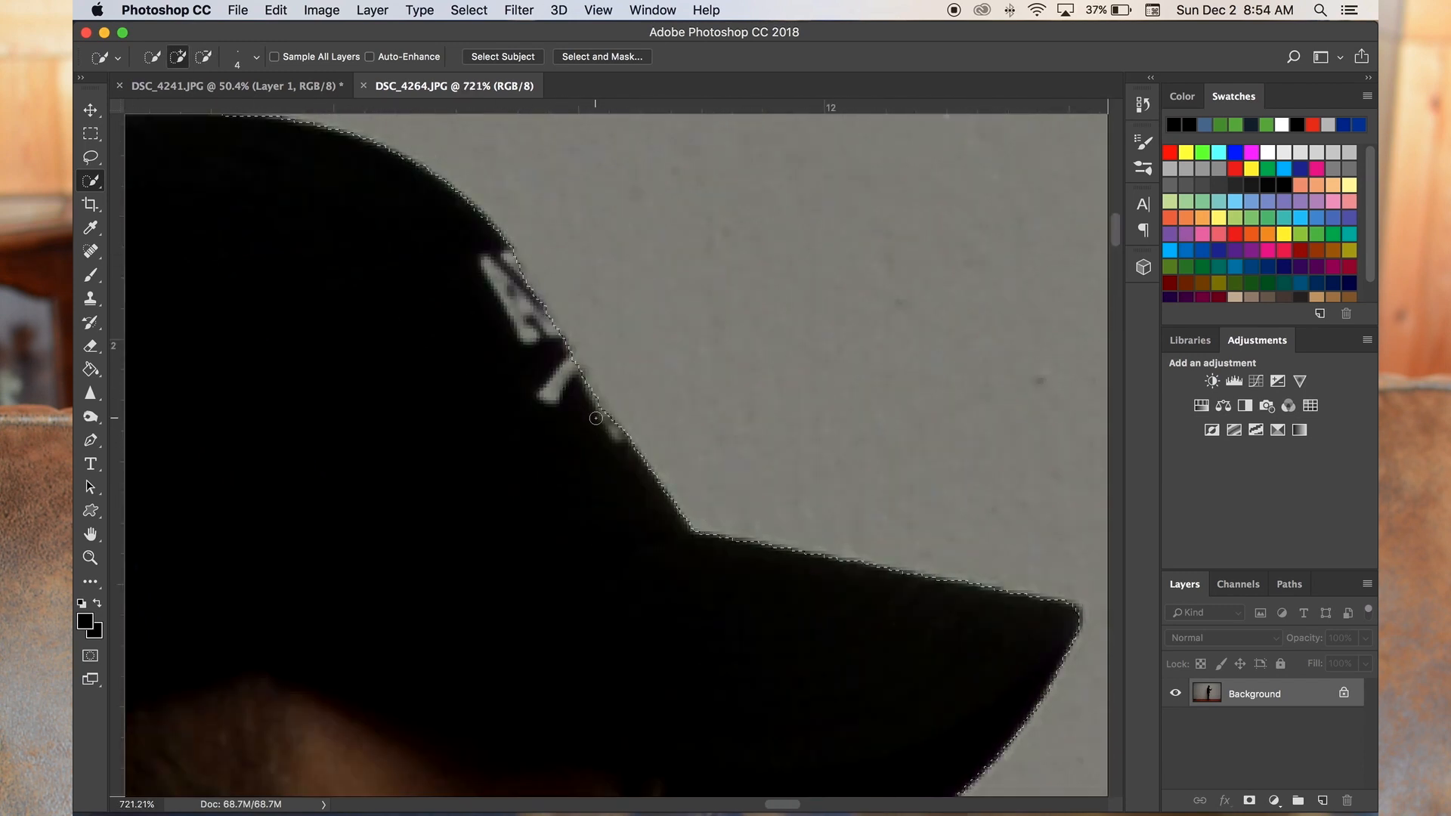
- Copy the selected man to a new layer and hide the Background layer
{"action": "scroll", "coordinate": [596, 418], "scroll_direction": "down", "scroll_amount": 15}
{"action": "scroll", "coordinate": [756, 363], "scroll_direction": "down", "scroll_amount": 10}
{"action": "key", "text": "super+j"}
{"action": "left_click", "coordinate": [1175, 722]}
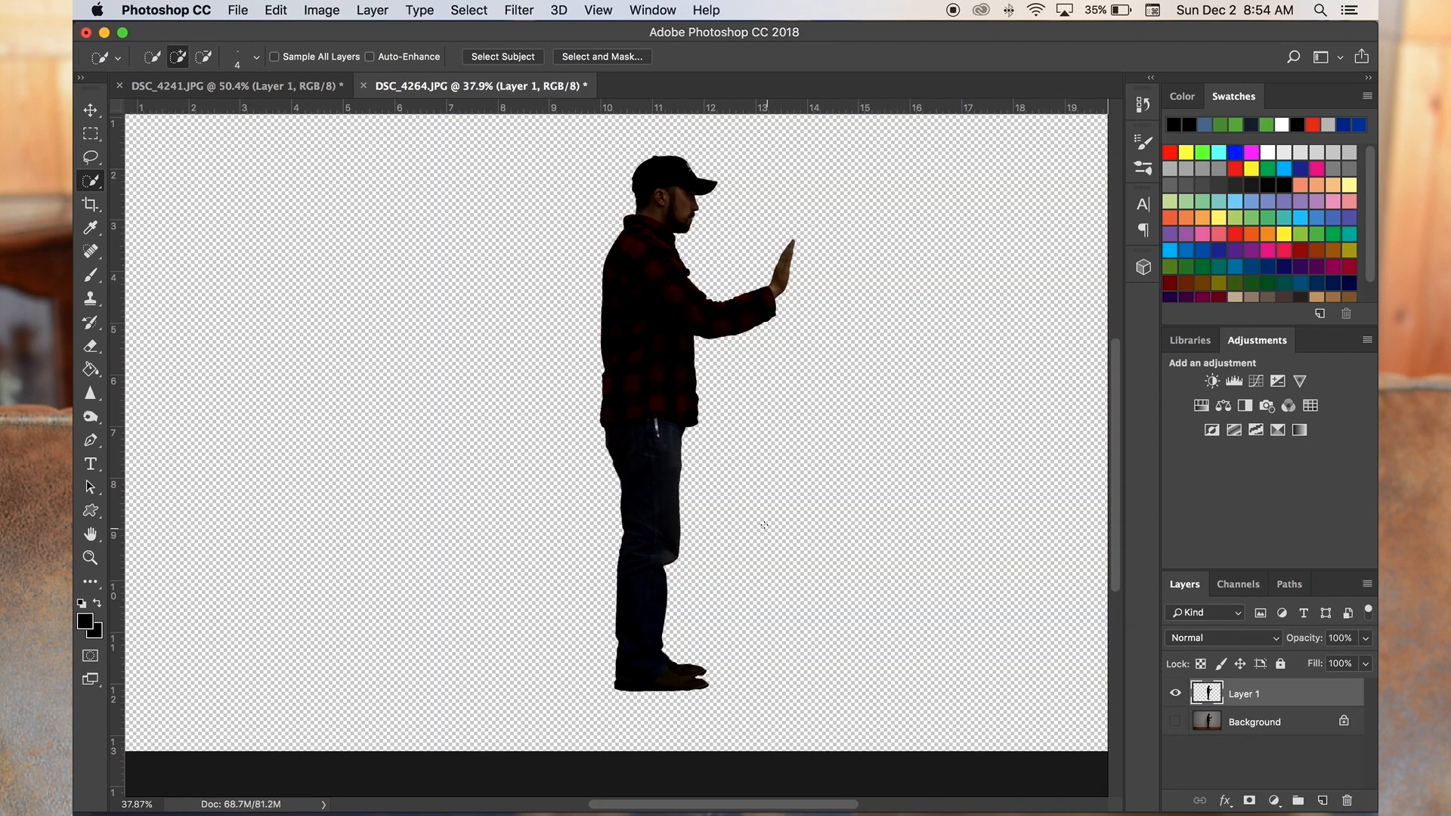
- Add a Brightness/Contrast adjustment above the cut-out man with brightness set to 134
{"action": "left_click", "coordinate": [1212, 381]}
{"action": "left_click_drag", "start_coordinate": [882, 321], "coordinate": [976, 327]}
{"action": "left_click_drag", "start_coordinate": [945, 222], "coordinate": [1058, 255]}
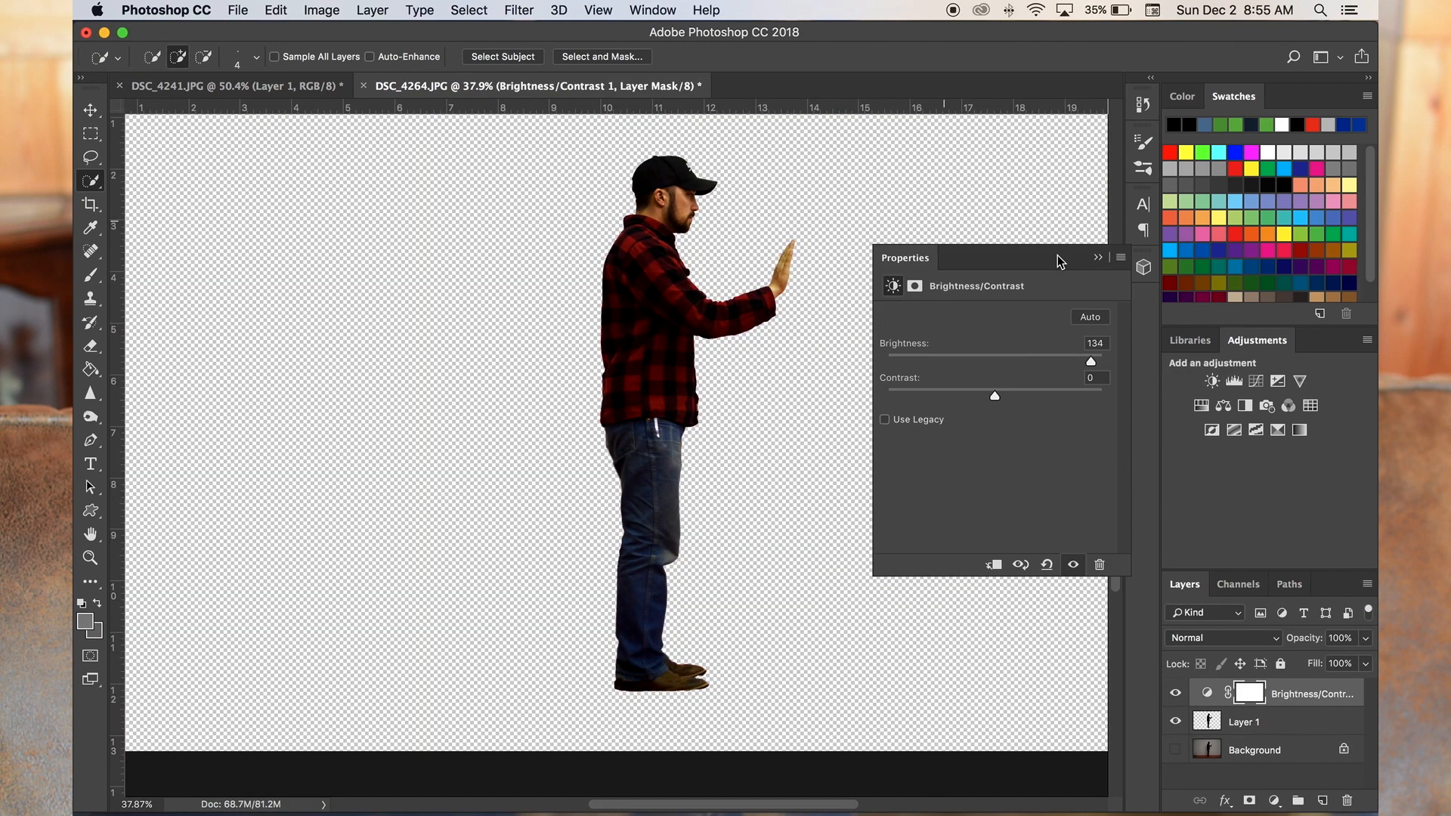
{"action": "left_click", "coordinate": [881, 250]}
- Merge the Brightness/Contrast adjustment into Layer 1
{"action": "left_click", "coordinate": [1290, 724]}
{"action": "right_click", "coordinate": [1290, 724]}
{"action": "left_click", "coordinate": [1209, 576]}
- Duplicate the merged Layer 1 and hide the original
{"action": "right_click", "coordinate": [1286, 695]}
{"action": "left_click", "coordinate": [1140, 144]}
{"action": "key", "text": "Return"}
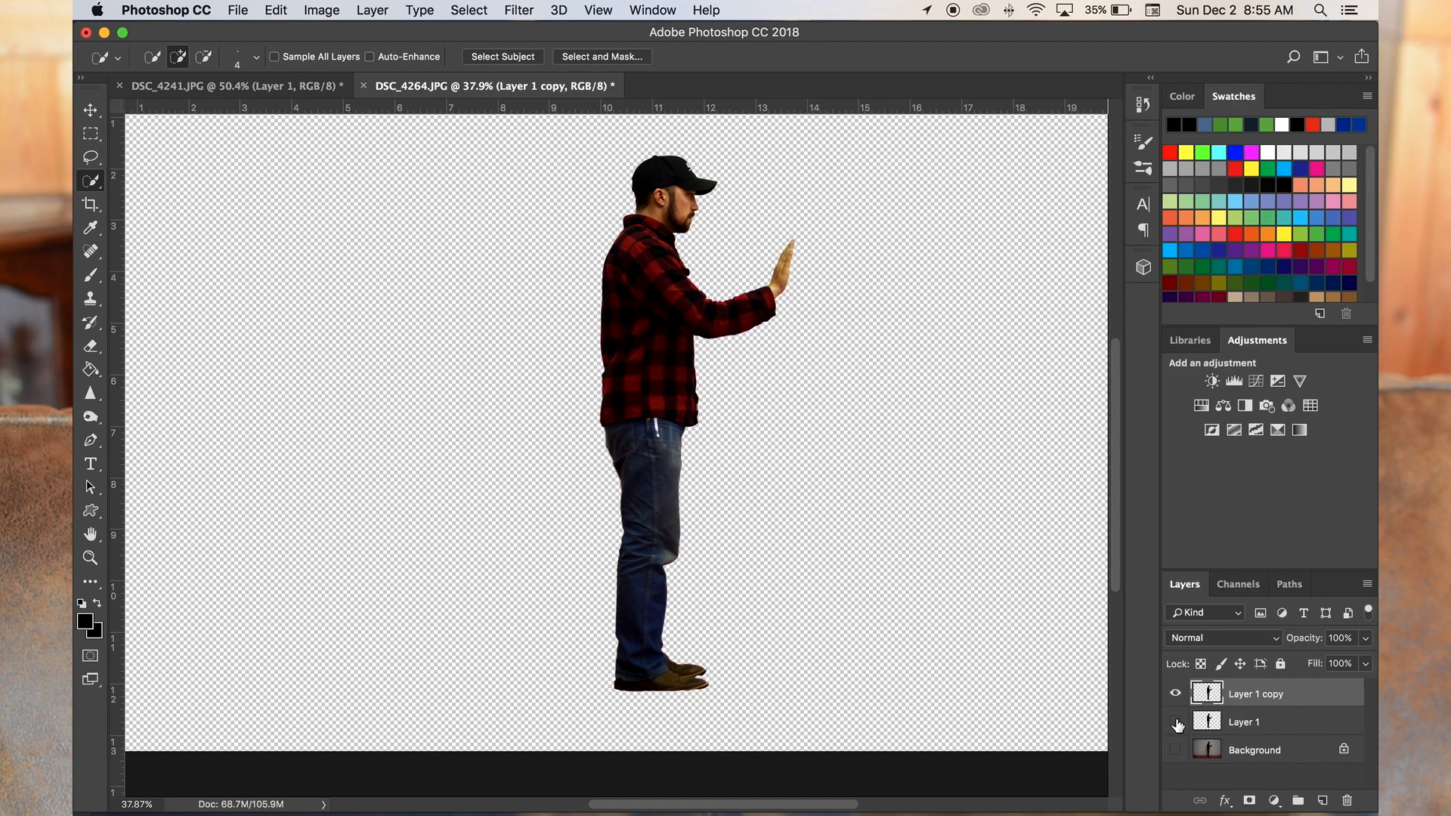
- Load the pixels of Layer 1 copy as a selection
{"action": "right_click", "coordinate": [1217, 698]}
{"action": "left_click", "coordinate": [1209, 692]}
{"action": "right_click", "coordinate": [1210, 691]}
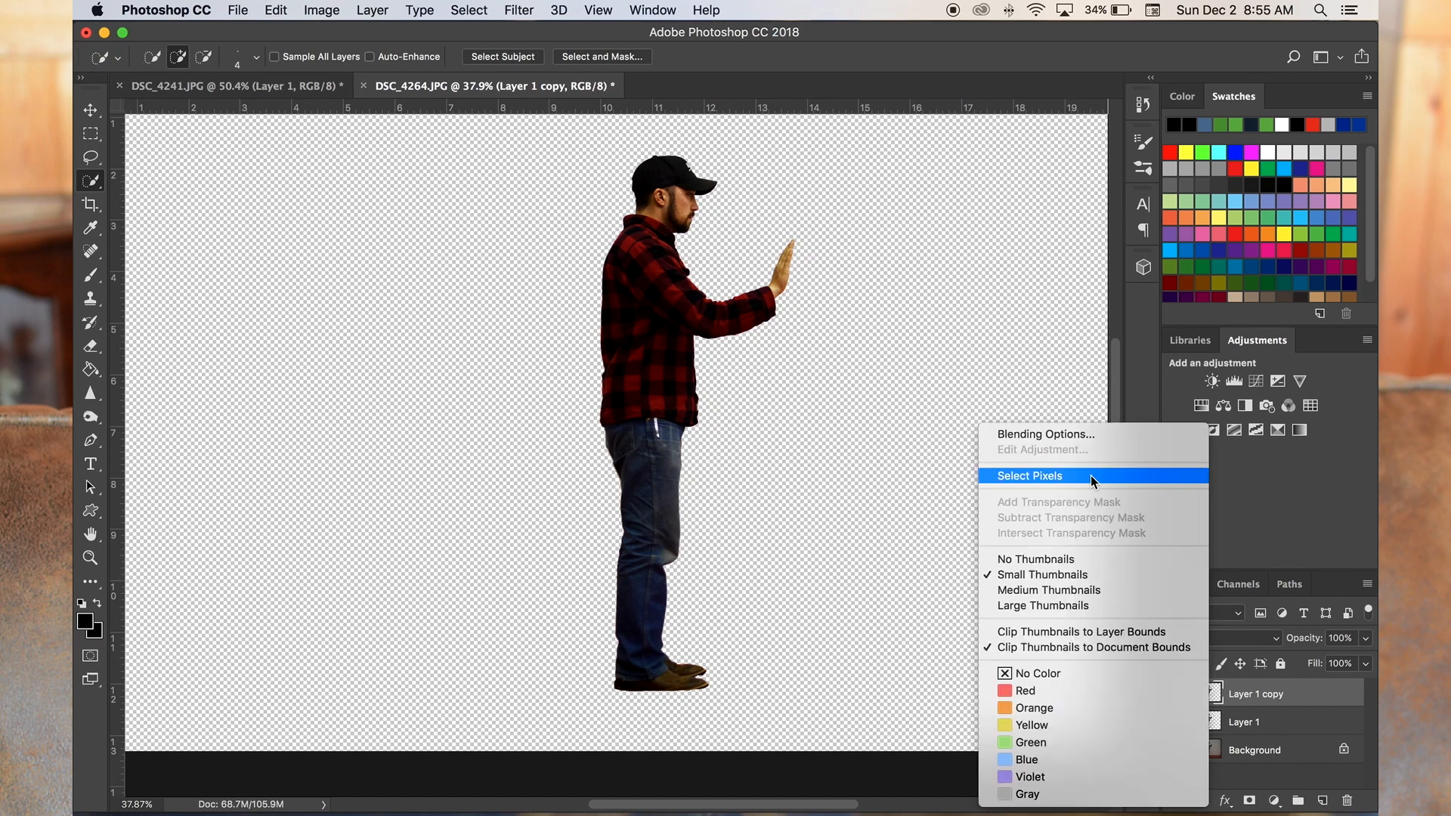
{"action": "left_click", "coordinate": [1091, 474]}
- Paint the selected man solid black from head to shoes with the Brush at 476 px
{"action": "right_click", "coordinate": [90, 275]}
{"action": "left_click", "coordinate": [166, 274]}
{"action": "right_click", "coordinate": [658, 250]}
{"action": "mouse_move", "coordinate": [655, 251]}
{"action": "left_mouse_down"}
{"action": "mouse_move", "coordinate": [685, 211]}
{"action": "mouse_move", "coordinate": [650, 186]}
{"action": "mouse_move", "coordinate": [621, 248]}
{"action": "mouse_move", "coordinate": [603, 445]}
{"action": "mouse_move", "coordinate": [678, 294]}
{"action": "mouse_move", "coordinate": [797, 254]}
{"action": "mouse_move", "coordinate": [664, 452]}
{"action": "mouse_move", "coordinate": [665, 680]}
{"action": "left_mouse_up"}
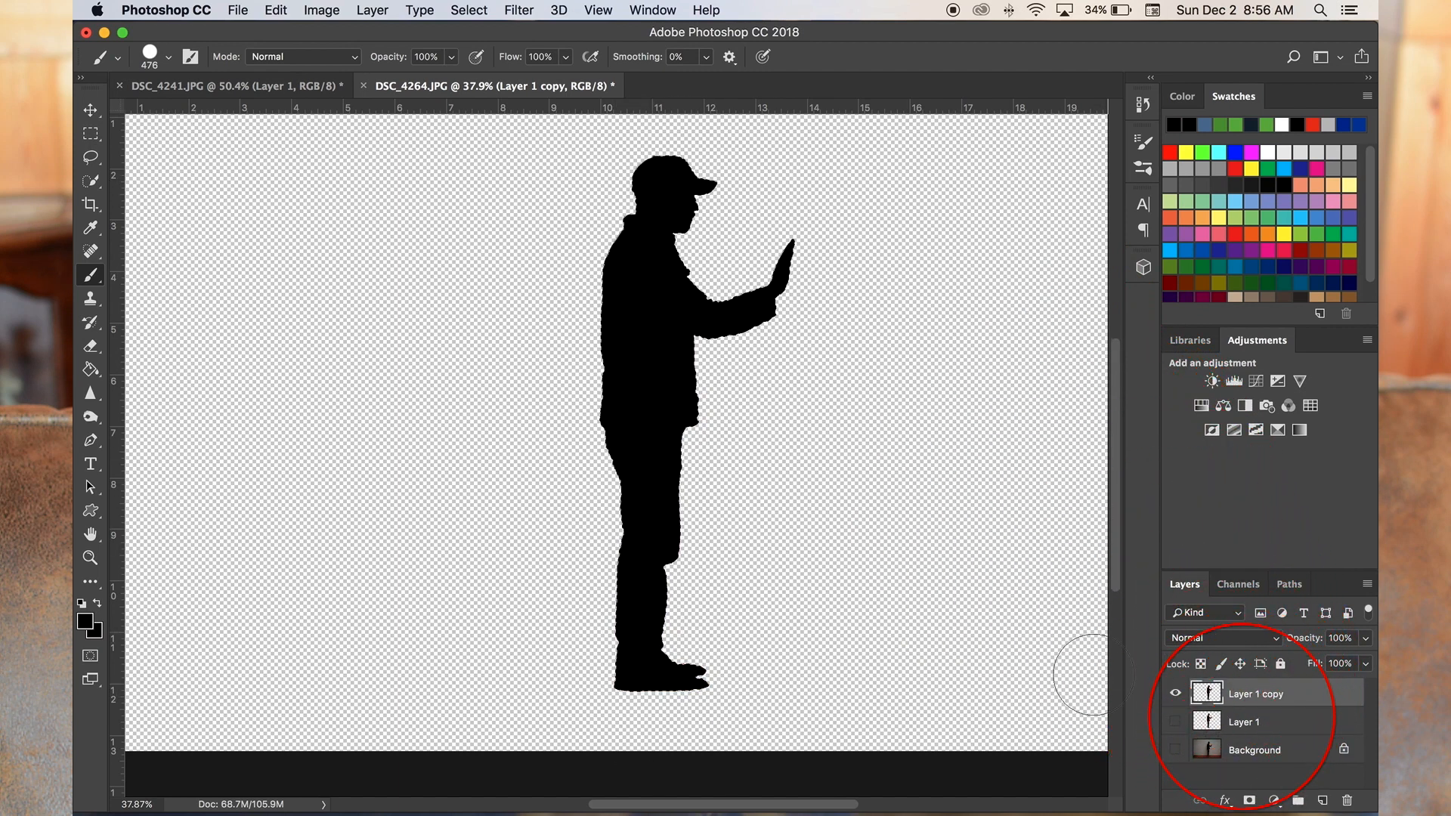
- Deselect the figure and move the silhouette toward the left part of the canvas
{"action": "left_click", "coordinate": [91, 182]}
{"action": "right_click", "coordinate": [644, 373]}
{"action": "left_click", "coordinate": [682, 385]}
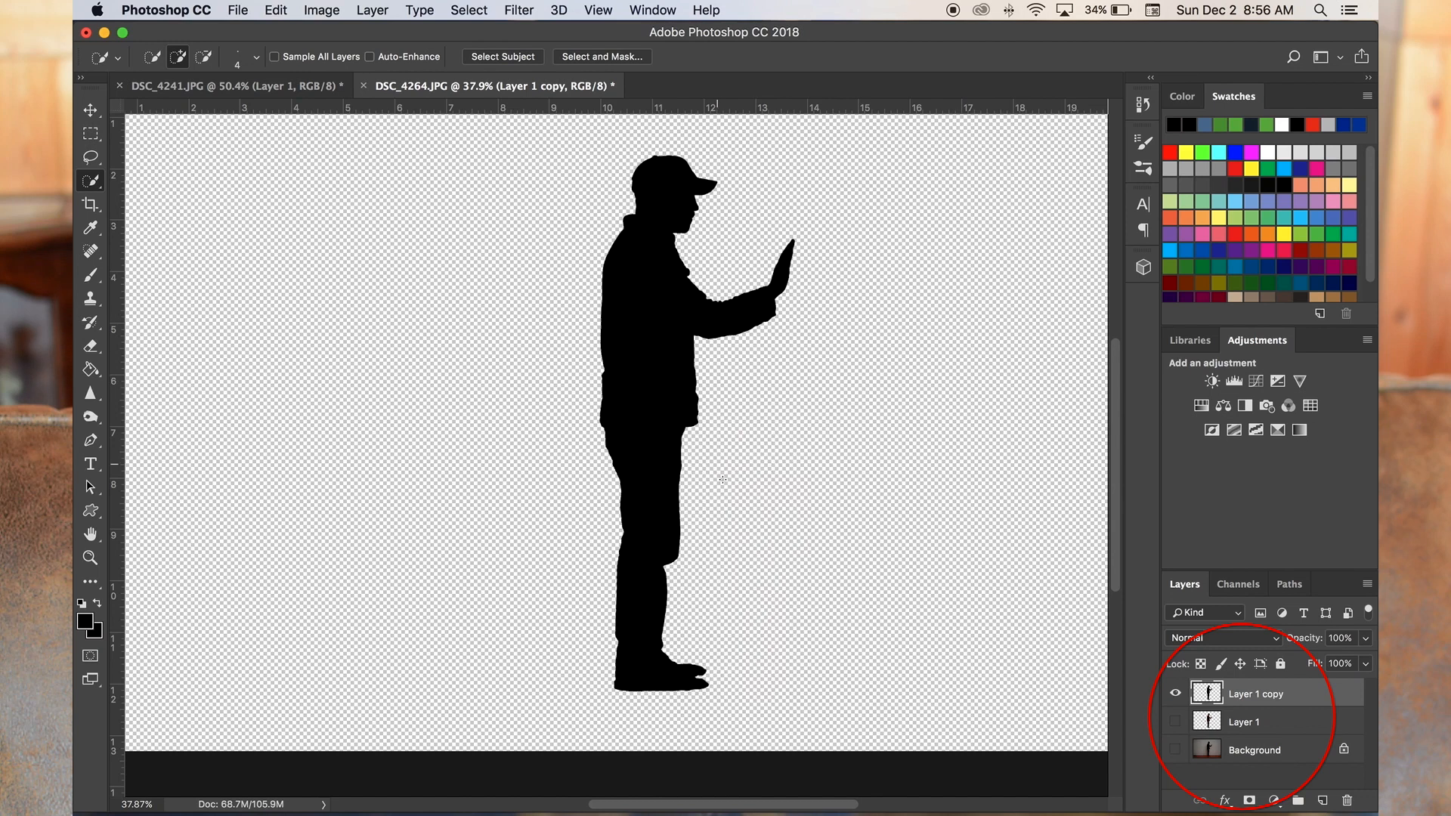
{"action": "left_click_drag", "start_coordinate": [772, 469], "coordinate": [499, 480]}
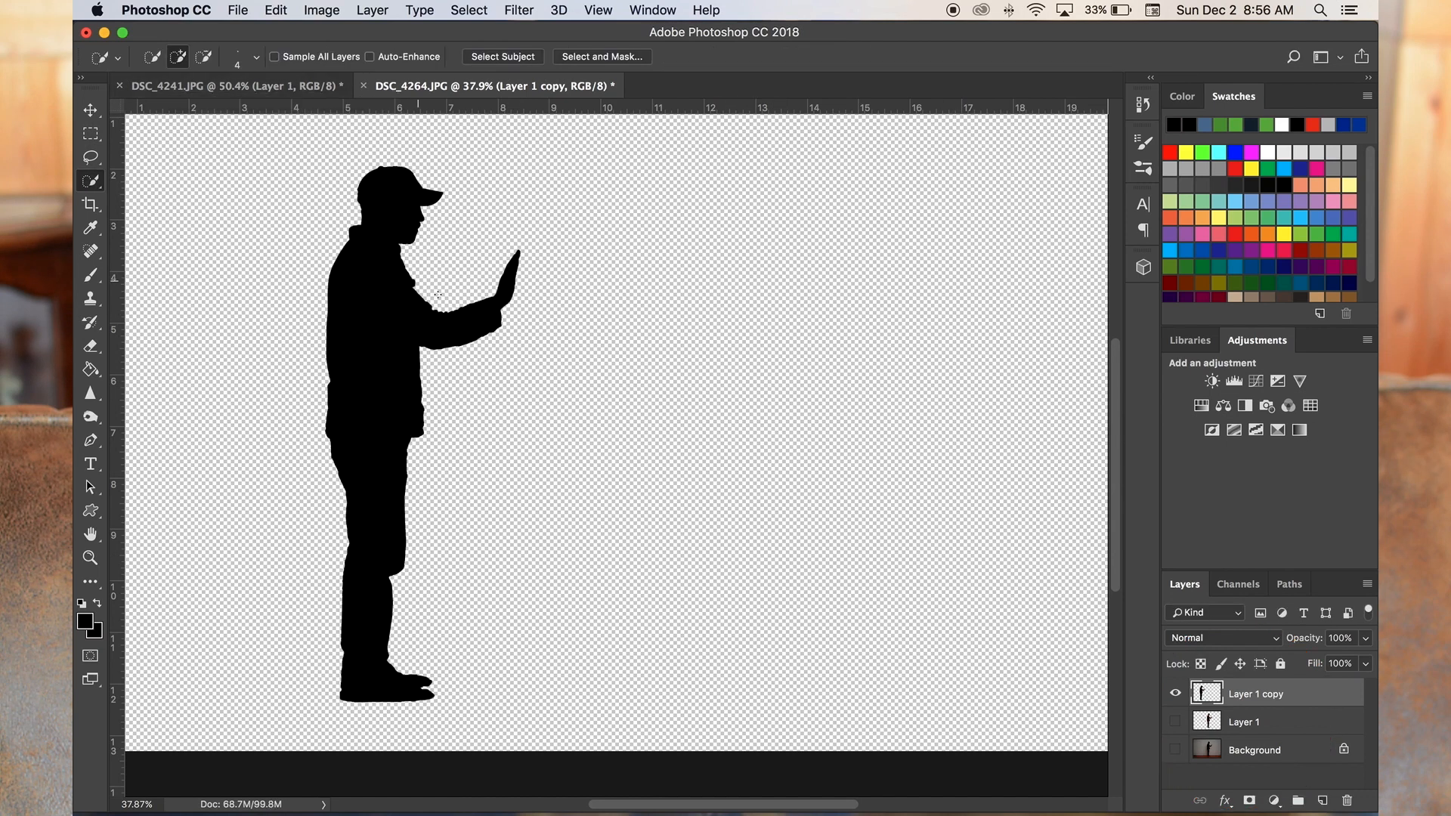
- Erase the bumps along the chest and inner elbow with the 57 px Eraser
{"action": "scroll", "coordinate": [415, 272], "scroll_direction": "up", "scroll_amount": 5}
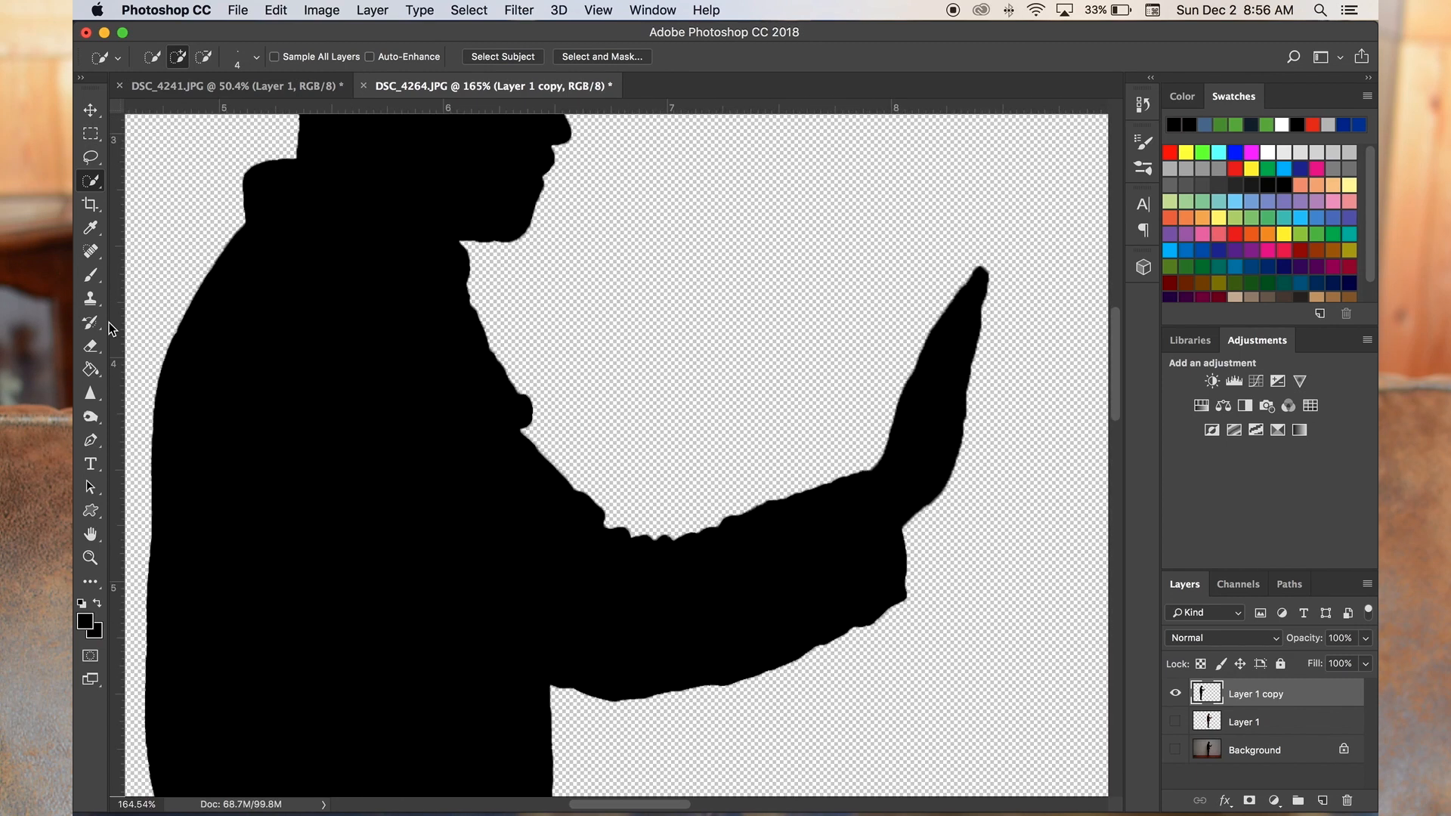
{"action": "key", "text": "e"}
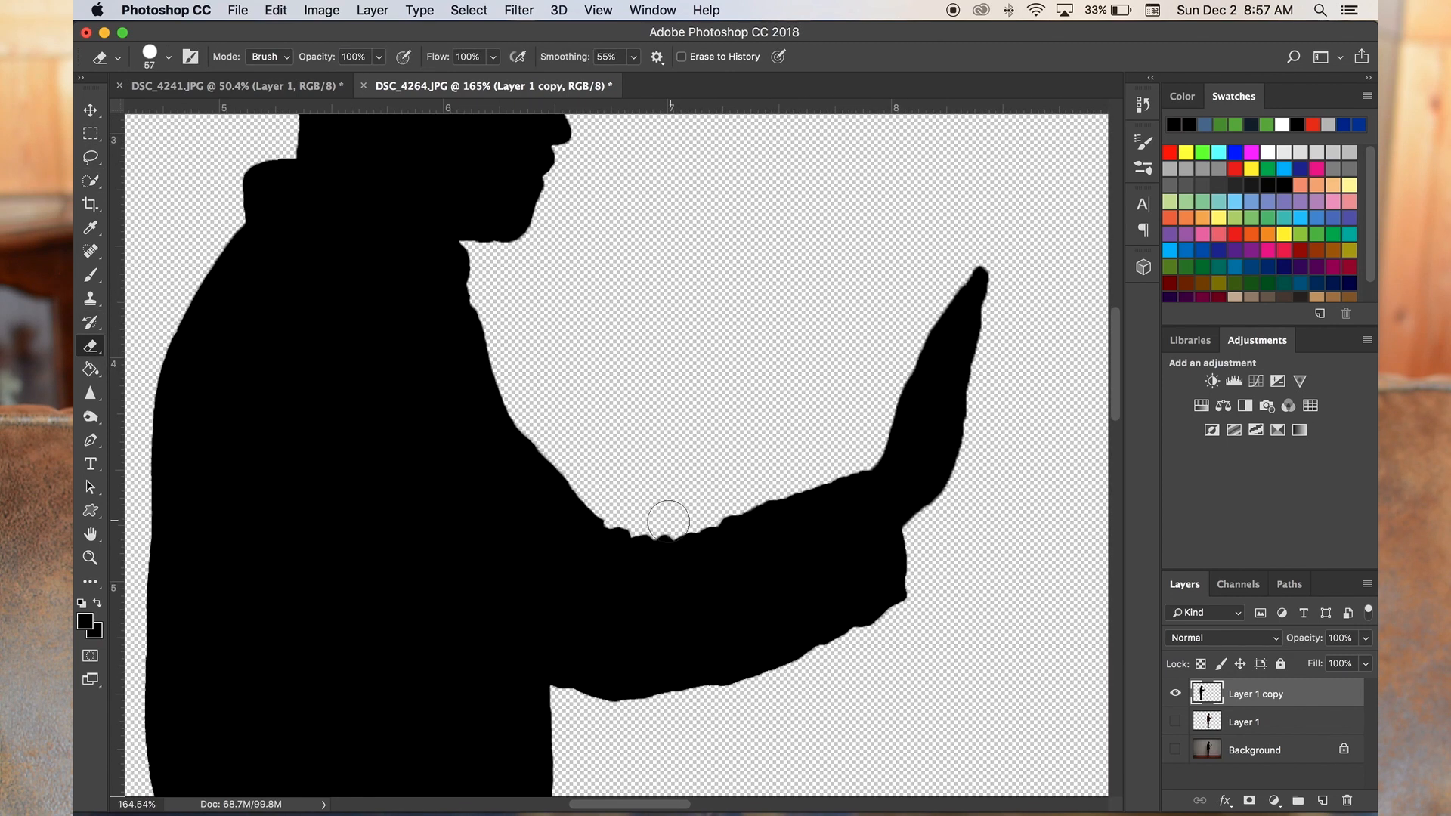
{"action": "left_click_drag", "start_coordinate": [679, 516], "coordinate": [600, 486]}
- Return to an earlier history state and erase the uneven chest edge again with the 57 px Eraser
{"action": "scroll", "coordinate": [697, 418], "scroll_direction": "down", "scroll_amount": 10}
{"action": "left_click", "coordinate": [1144, 104]}
{"action": "left_click", "coordinate": [1034, 143]}
{"action": "left_click", "coordinate": [1143, 104]}
{"action": "scroll", "coordinate": [529, 366], "scroll_direction": "up", "scroll_amount": 10}
{"action": "left_click_drag", "start_coordinate": [499, 423], "coordinate": [486, 402]}
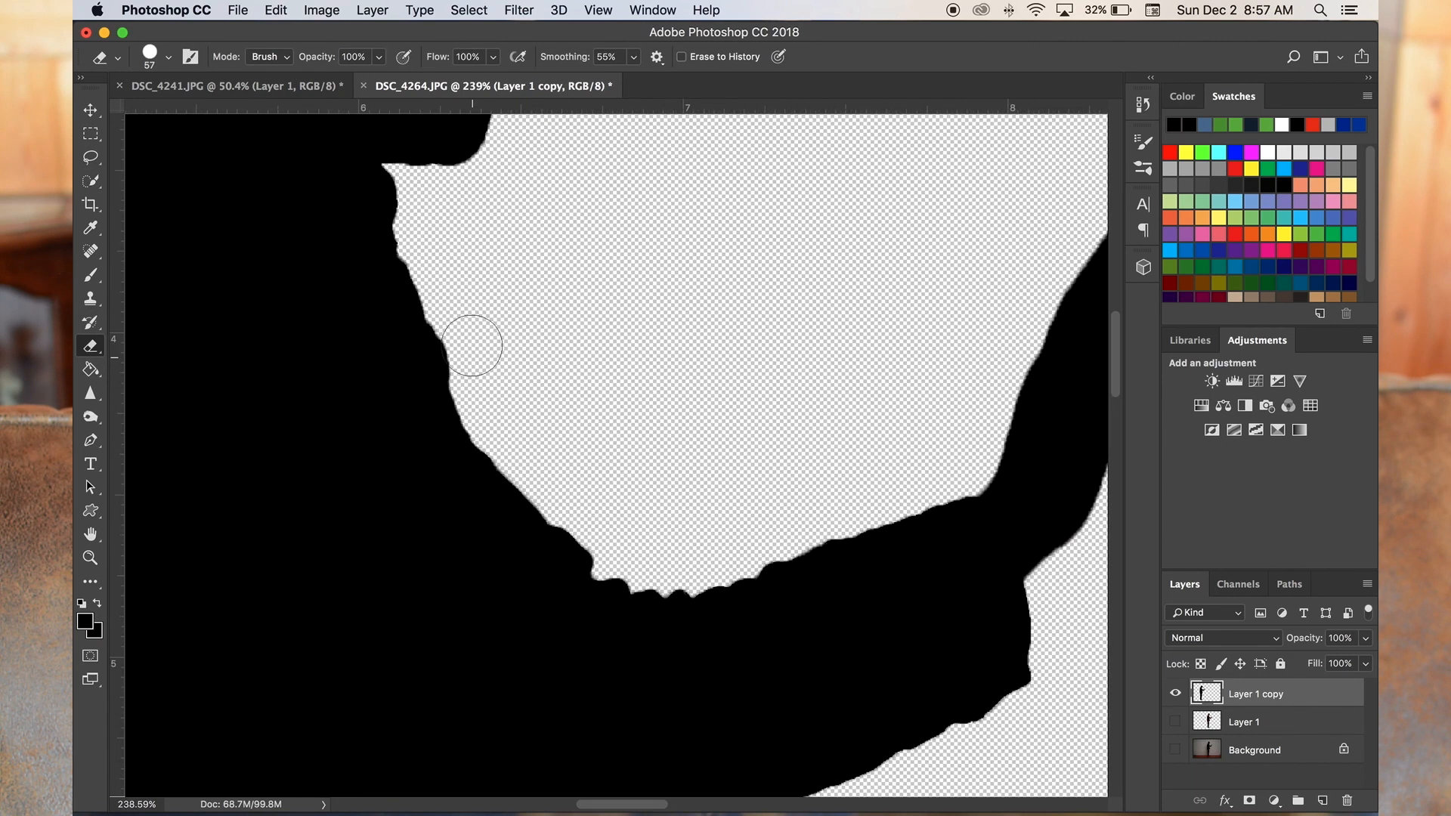
- Switch to the Brush at 30 px and paint rounder heels, soles and toes on the shoes
{"action": "scroll", "coordinate": [486, 402], "scroll_direction": "down", "scroll_amount": 10}
{"action": "scroll", "coordinate": [726, 431], "scroll_direction": "up", "scroll_amount": 10}
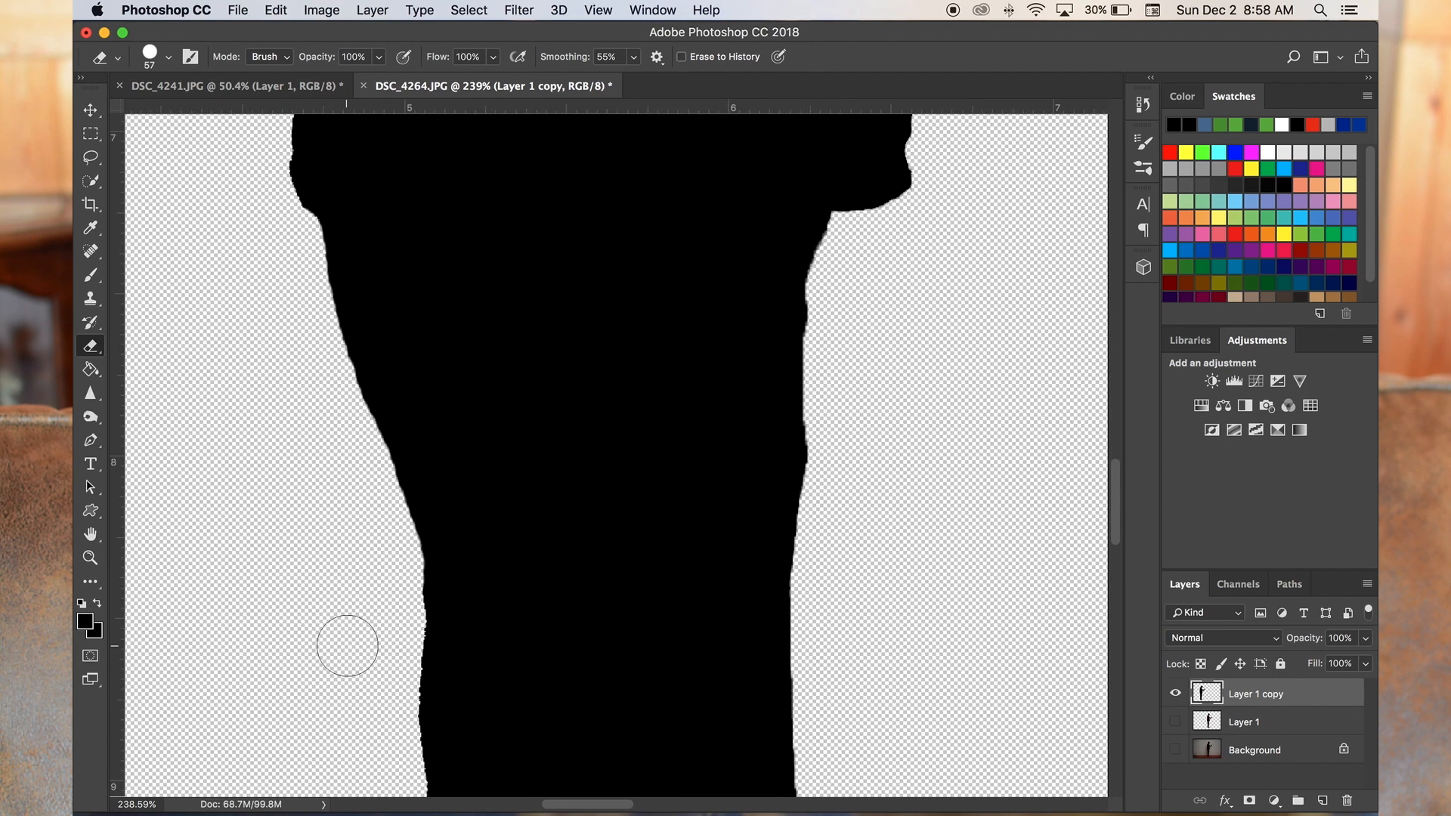
{"action": "scroll", "coordinate": [347, 646], "scroll_direction": "down", "scroll_amount": 10}
{"action": "scroll", "coordinate": [726, 424], "scroll_direction": "up", "scroll_amount": 8}
{"action": "key", "text": "b"}
{"action": "right_click", "coordinate": [728, 436]}
{"action": "key", "text": "Escape"}
{"action": "scroll", "coordinate": [574, 461], "scroll_direction": "down", "scroll_amount": 5}
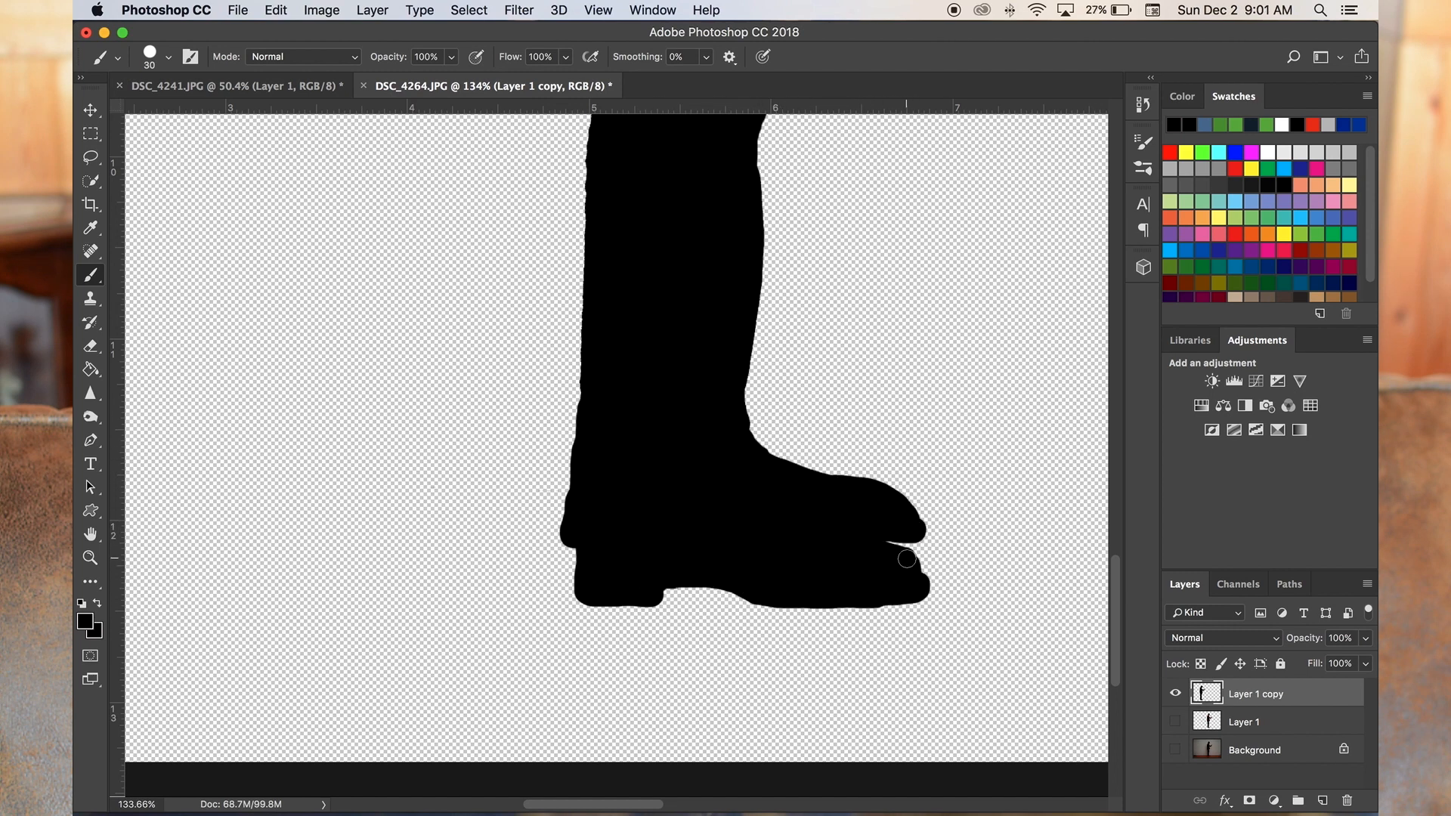
- Erase the uneven top of the upper shoe and underside of the lower shoe with the 57 px Eraser
{"action": "scroll", "coordinate": [889, 498], "scroll_direction": "up", "scroll_amount": 5}
{"action": "left_click", "coordinate": [94, 352]}
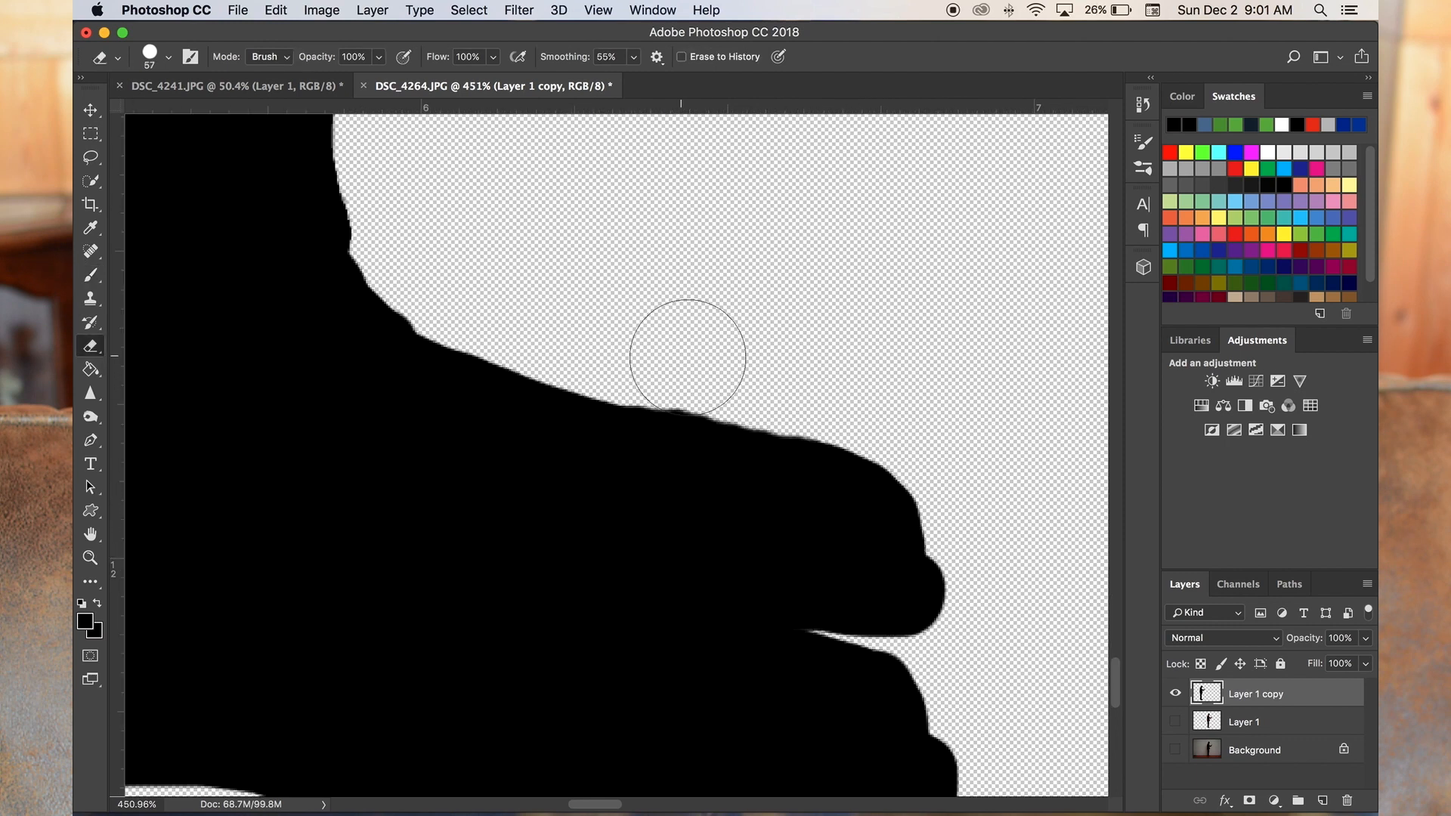
{"action": "scroll", "coordinate": [891, 658], "scroll_direction": "down", "scroll_amount": 8}
{"action": "scroll", "coordinate": [787, 696], "scroll_direction": "up", "scroll_amount": 8}
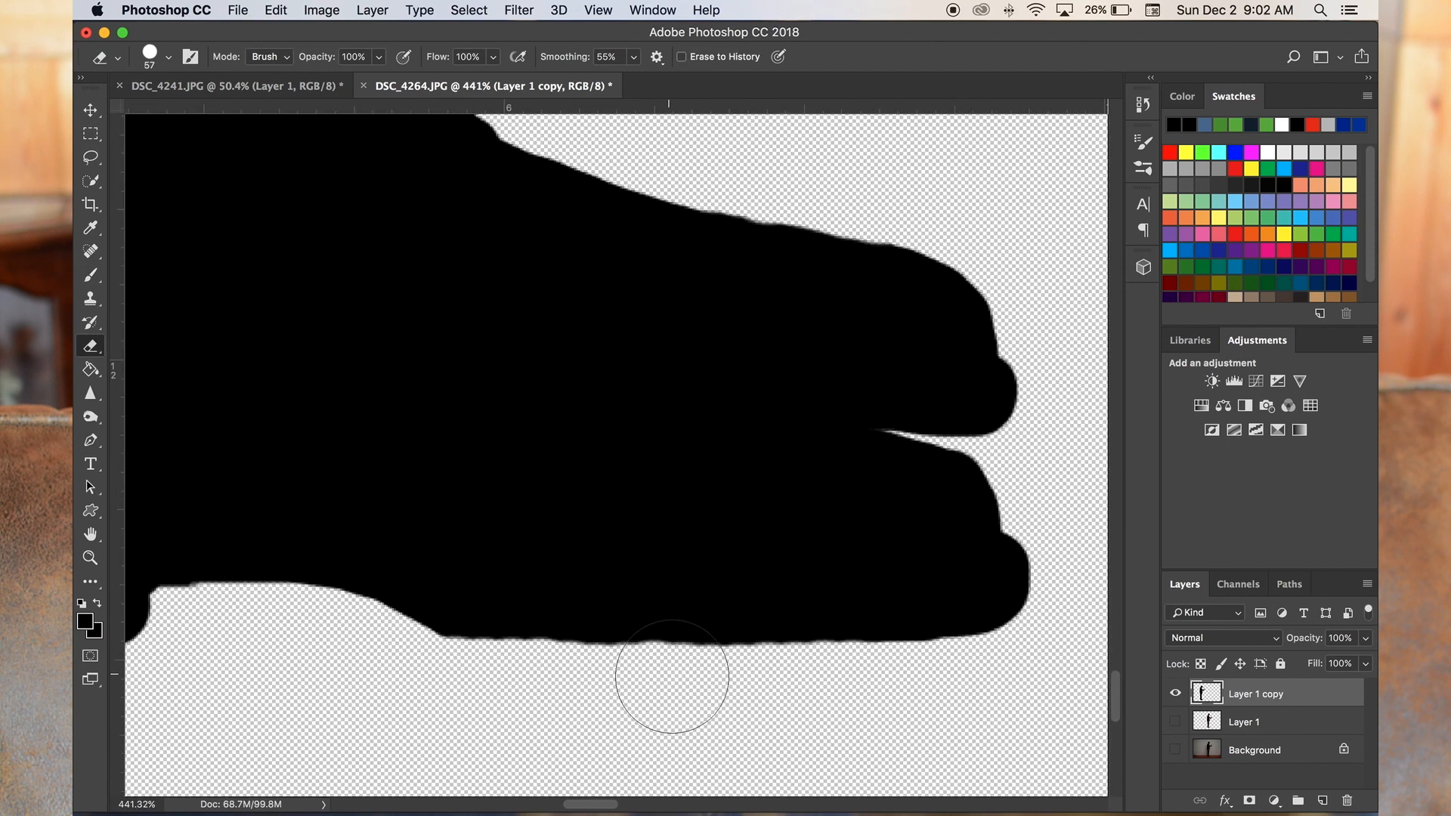
- Smooth the back of the heel by painting along its edge with the 30 px Brush
{"action": "key", "text": "b"}
{"action": "scroll", "coordinate": [777, 618], "scroll_direction": "left", "scroll_amount": 6}
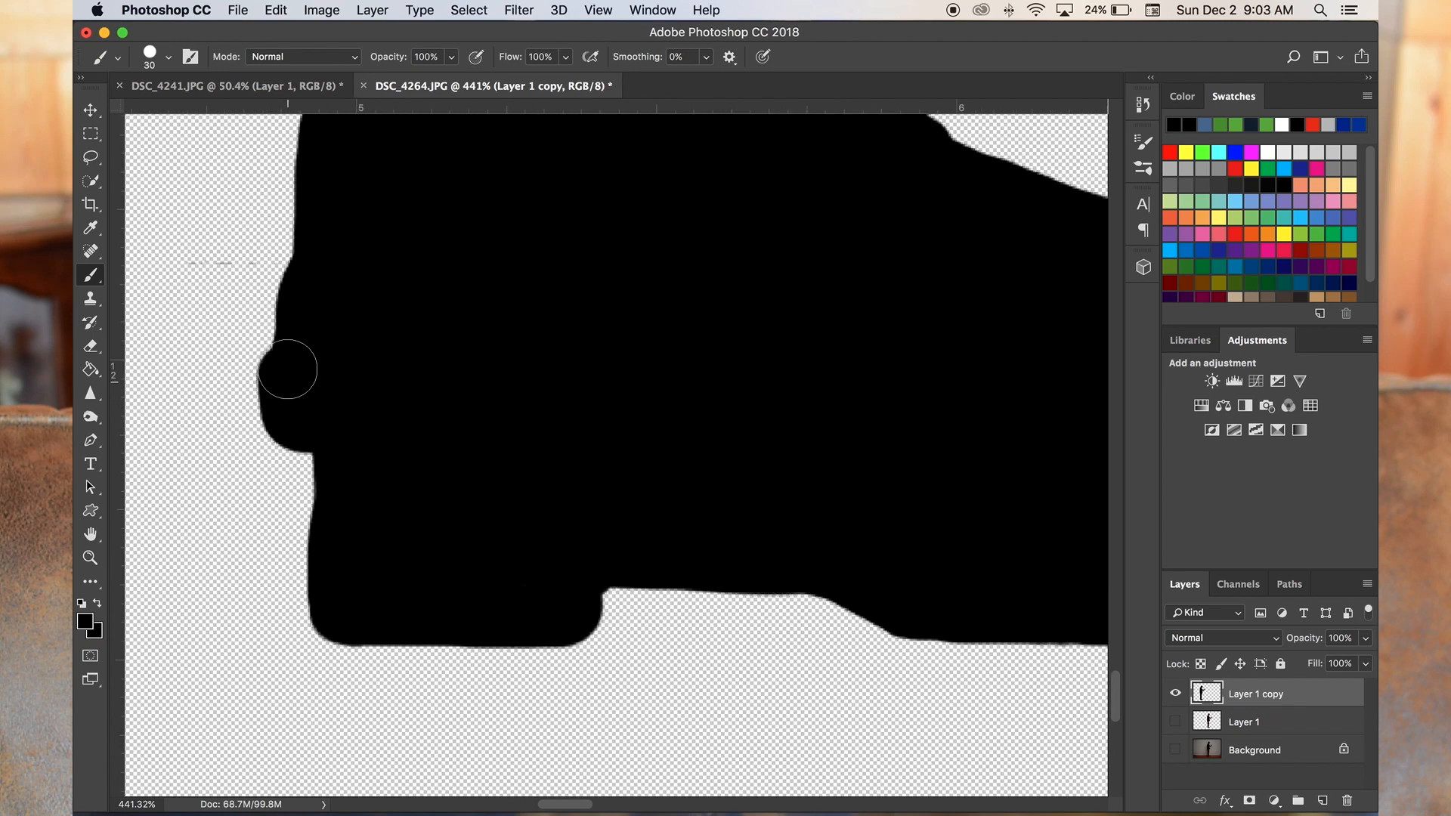
{"action": "left_click_drag", "start_coordinate": [290, 397], "coordinate": [297, 276]}
{"action": "scroll", "coordinate": [602, 484], "scroll_direction": "left", "scroll_amount": 4}
{"action": "left_click_drag", "start_coordinate": [588, 595], "coordinate": [610, 621]}
- Erase a short rough vertical stretch of the figure's outline with the Eraser
{"action": "scroll", "coordinate": [786, 524], "scroll_direction": "down", "scroll_amount": 8}
{"action": "scroll", "coordinate": [421, 635], "scroll_direction": "up", "scroll_amount": 8}
{"action": "scroll", "coordinate": [230, 320], "scroll_direction": "down", "scroll_amount": 6}
{"action": "scroll", "coordinate": [230, 321], "scroll_direction": "right", "scroll_amount": 2}
{"action": "key", "text": "e"}
{"action": "left_click_drag", "start_coordinate": [156, 491], "coordinate": [155, 382]}
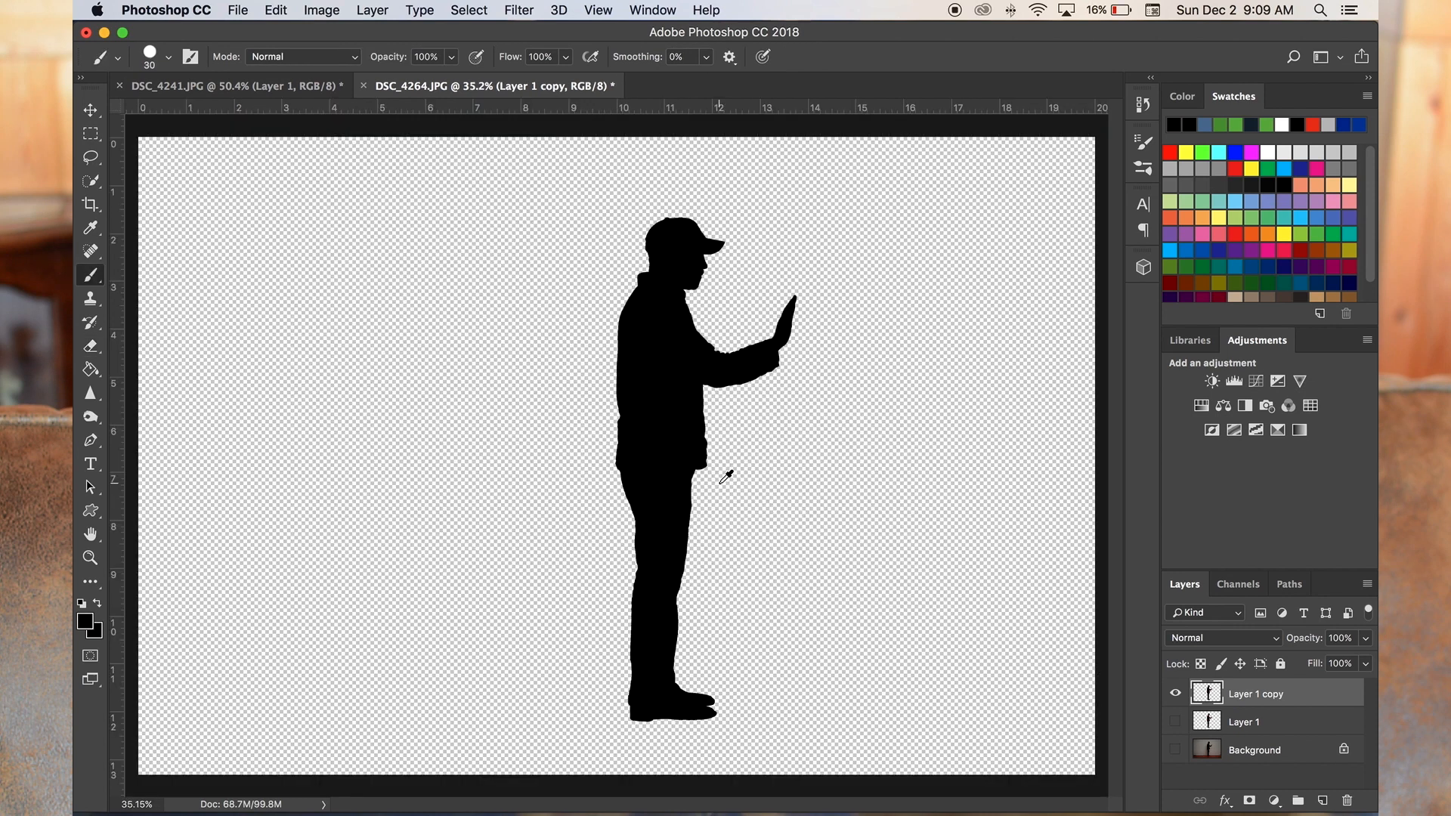
- Widen the front of the thigh below the jacket hem with the 30 px Brush
{"action": "scroll", "coordinate": [729, 479], "scroll_direction": "up", "scroll_amount": 5}
{"action": "left_click_drag", "start_coordinate": [582, 408], "coordinate": [577, 507]}
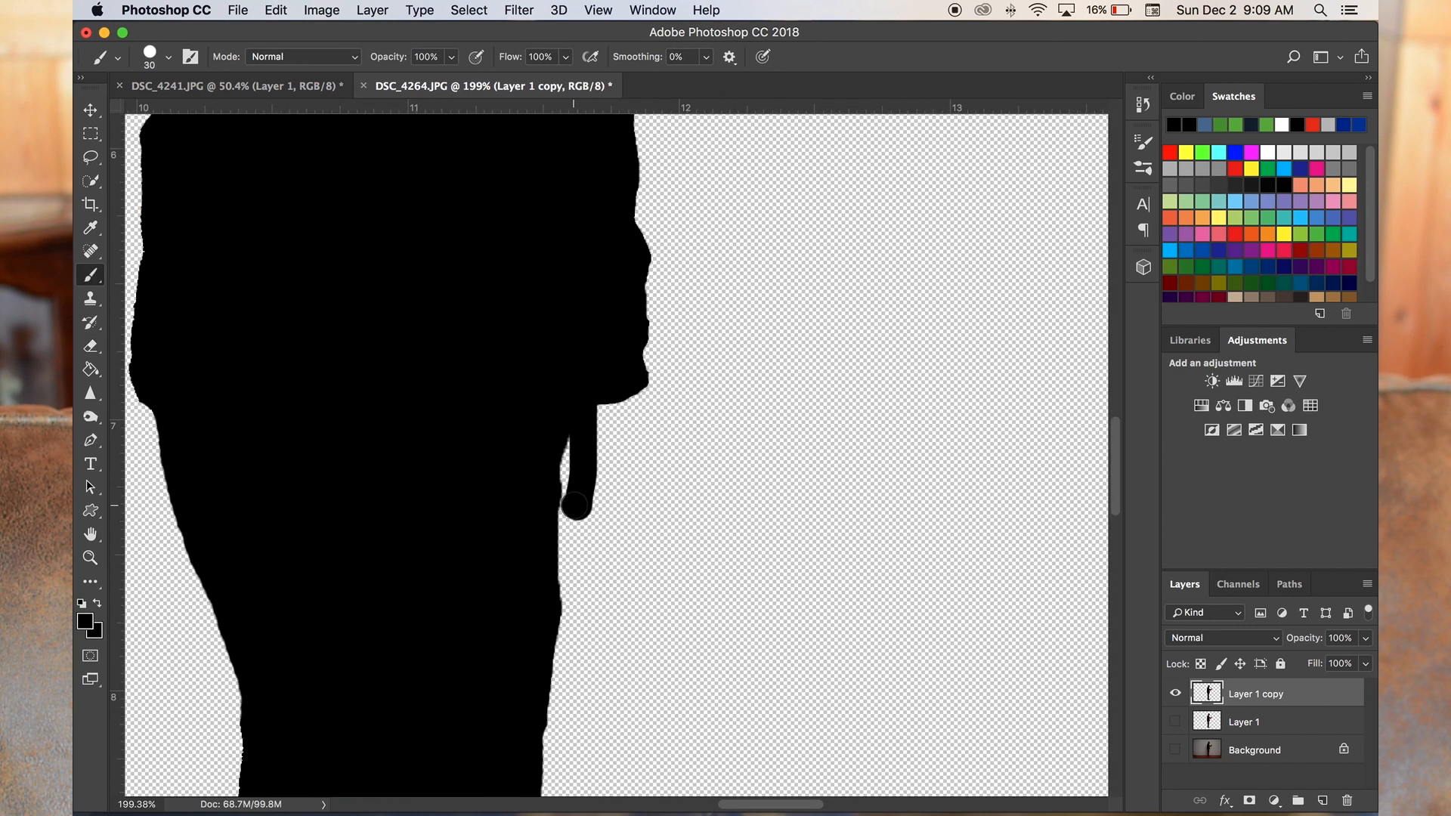
{"action": "scroll", "coordinate": [541, 529], "scroll_direction": "down", "scroll_amount": 6}
- Fill the dent along the back of the leg near the knee with the 30 px Brush
{"action": "scroll", "coordinate": [590, 468], "scroll_direction": "up", "scroll_amount": 4}
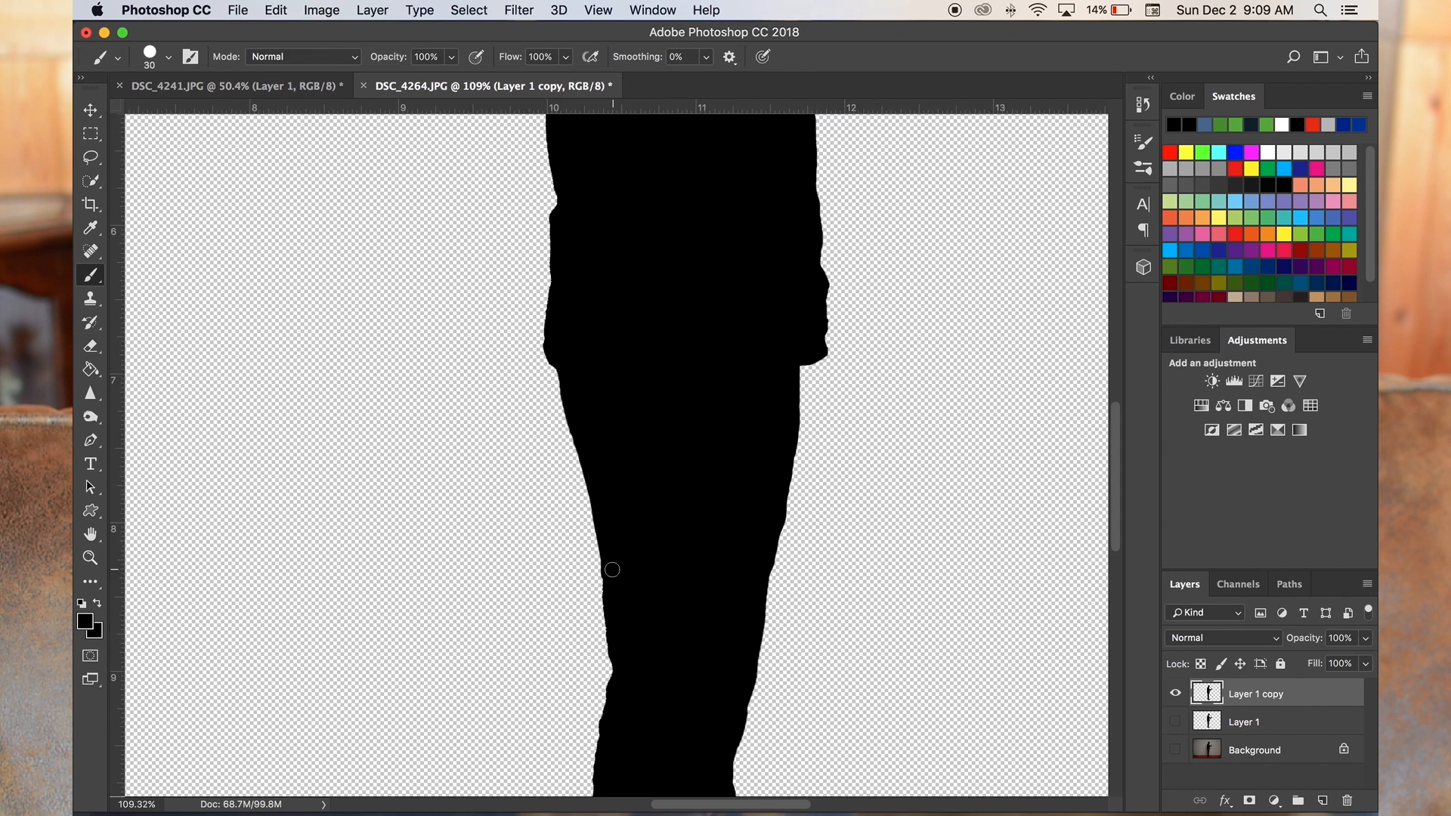
{"action": "scroll", "coordinate": [605, 672], "scroll_direction": "up", "scroll_amount": 4}
{"action": "left_click_drag", "start_coordinate": [622, 446], "coordinate": [624, 545]}
{"action": "scroll", "coordinate": [690, 476], "scroll_direction": "down", "scroll_amount": 8}
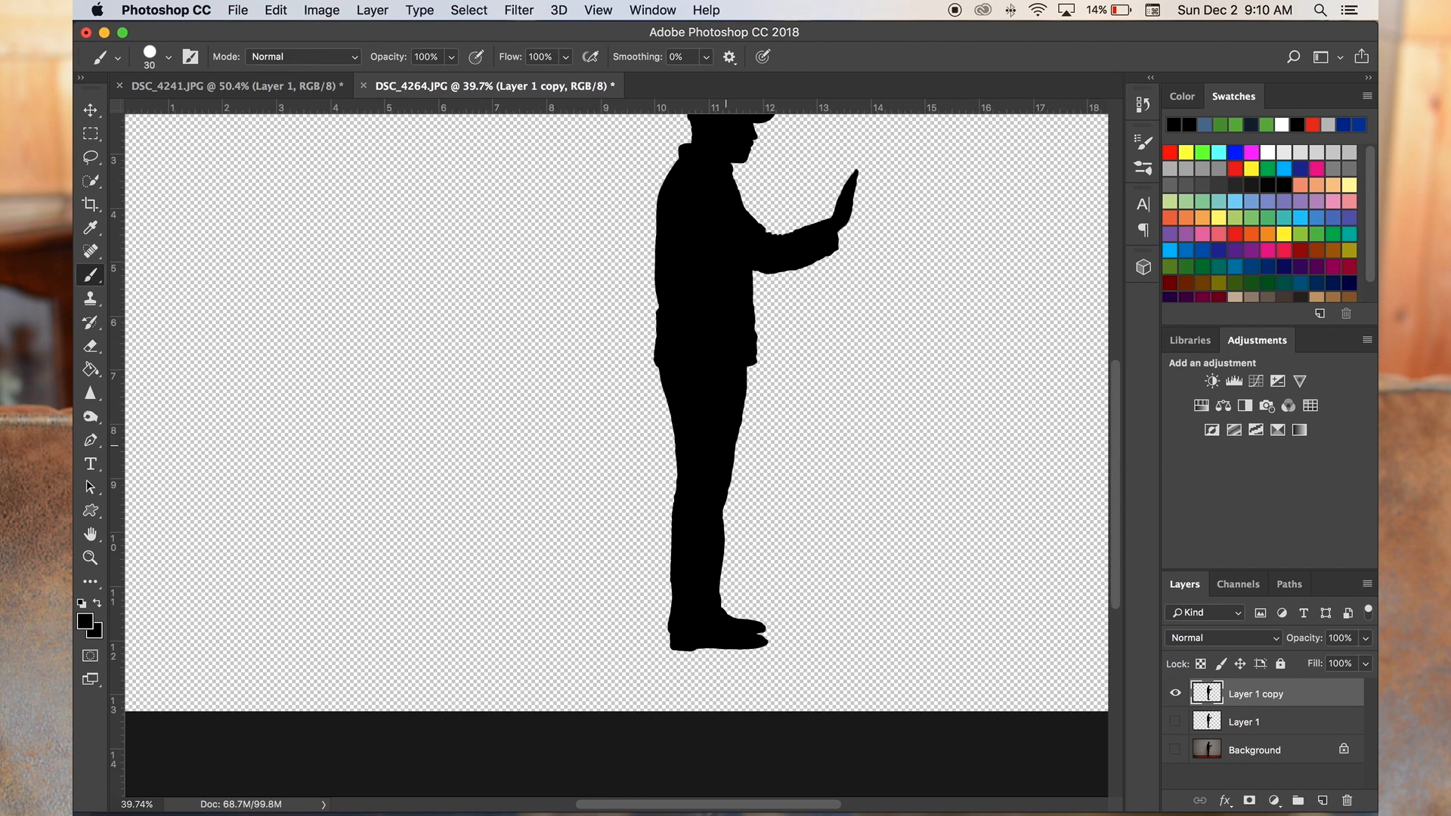
- Reduce the Eraser size and erase a long uneven vertical stretch of the figure's outline
{"action": "scroll", "coordinate": [675, 370], "scroll_direction": "up", "scroll_amount": 6}
{"action": "left_click", "coordinate": [90, 346]}
{"action": "left_click", "coordinate": [634, 360]}
{"action": "scroll", "coordinate": [659, 356], "scroll_direction": "up", "scroll_amount": 8}
{"action": "left_click", "coordinate": [168, 57]}
{"action": "left_click_drag", "start_coordinate": [213, 114], "coordinate": [190, 114]}
{"action": "mouse_move", "coordinate": [579, 328]}
{"action": "left_mouse_down"}
{"action": "mouse_move", "coordinate": [567, 350]}
{"action": "mouse_move", "coordinate": [538, 326]}
{"action": "mouse_move", "coordinate": [572, 498]}
{"action": "mouse_move", "coordinate": [568, 352]}
{"action": "mouse_move", "coordinate": [571, 639]}
{"action": "left_mouse_up"}
{"action": "scroll", "coordinate": [484, 302], "scroll_direction": "up", "scroll_amount": 5}
{"action": "scroll", "coordinate": [478, 565], "scroll_direction": "down", "scroll_amount": 10}
{"action": "scroll", "coordinate": [623, 424], "scroll_direction": "up", "scroll_amount": 8}
- Undo the last brush stroke and repaint the lower back edge of the jacket with the 30 px Brush
{"action": "left_click", "coordinate": [91, 275]}
{"action": "scroll", "coordinate": [568, 352], "scroll_direction": "down", "scroll_amount": 5}
{"action": "left_click", "coordinate": [1144, 106]}
{"action": "key", "text": "super+z"}
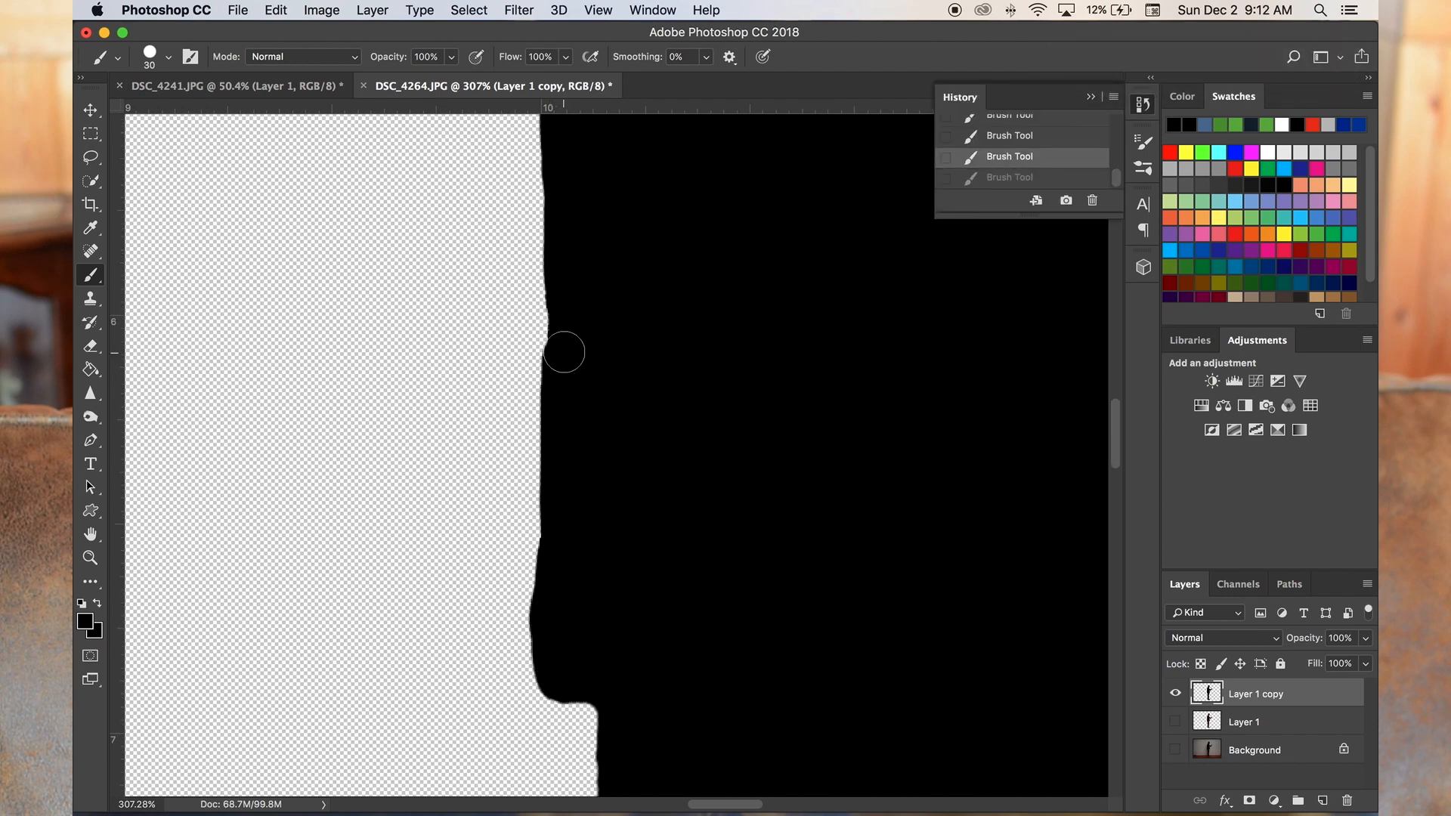
{"action": "left_click_drag", "start_coordinate": [564, 357], "coordinate": [573, 197]}
- Smooth the front edge of the jacket below the arm with the 30 px Brush
{"action": "scroll", "coordinate": [572, 196], "scroll_direction": "down", "scroll_amount": 10}
{"action": "scroll", "coordinate": [621, 545], "scroll_direction": "up", "scroll_amount": 8}
{"action": "left_click_drag", "start_coordinate": [635, 358], "coordinate": [618, 204]}
{"action": "scroll", "coordinate": [612, 158], "scroll_direction": "up", "scroll_amount": 8}
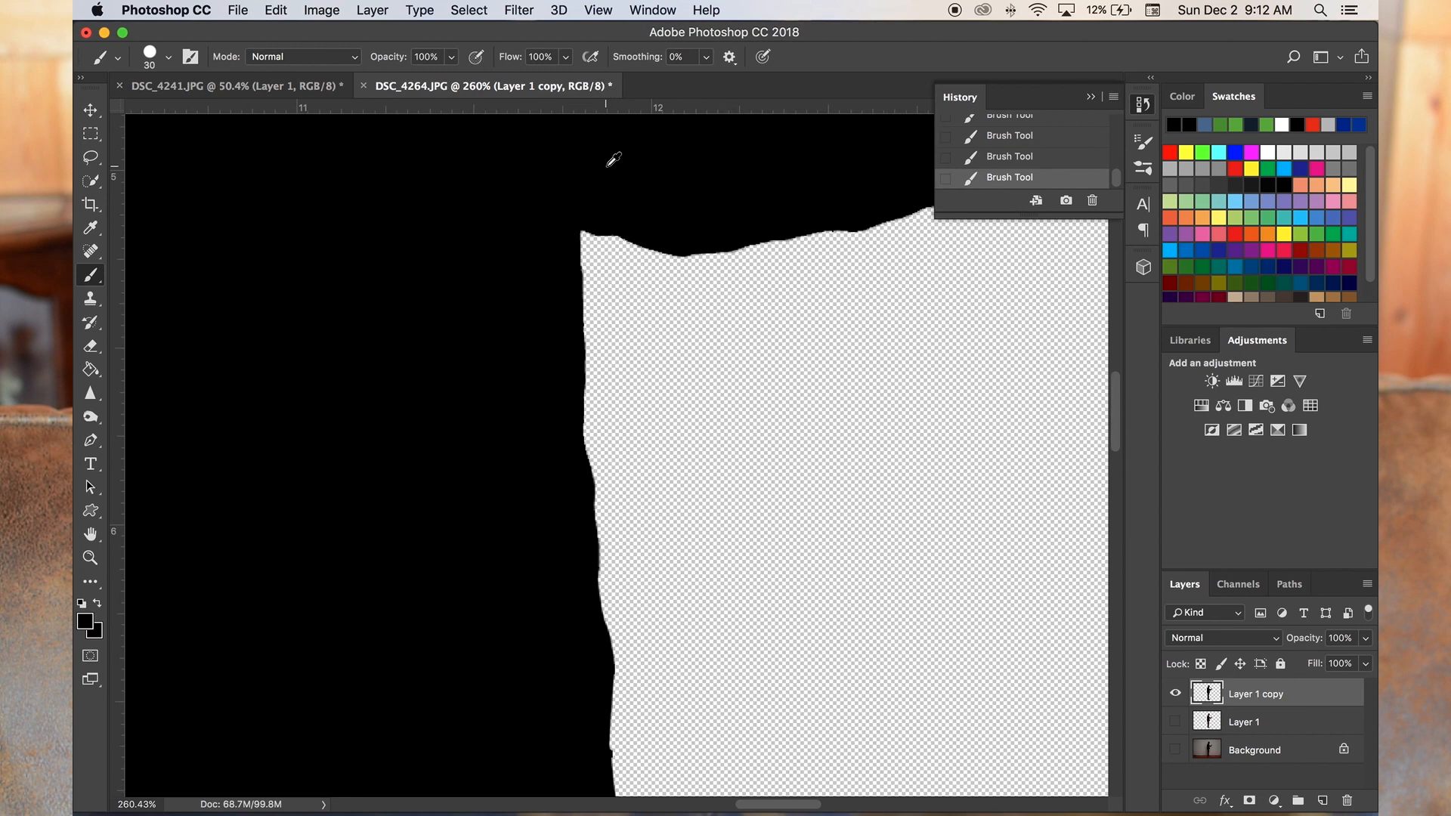
- Fill the uneven back edge of the lower leg with the 30 px Brush
{"action": "scroll", "coordinate": [612, 159], "scroll_direction": "down", "scroll_amount": 10}
{"action": "scroll", "coordinate": [547, 596], "scroll_direction": "up", "scroll_amount": 8}
{"action": "scroll", "coordinate": [548, 596], "scroll_direction": "up", "scroll_amount": 5}
{"action": "scroll", "coordinate": [548, 596], "scroll_direction": "left", "scroll_amount": 2}
{"action": "scroll", "coordinate": [450, 554], "scroll_direction": "up", "scroll_amount": 8}
{"action": "left_click_drag", "start_coordinate": [494, 219], "coordinate": [521, 430]}
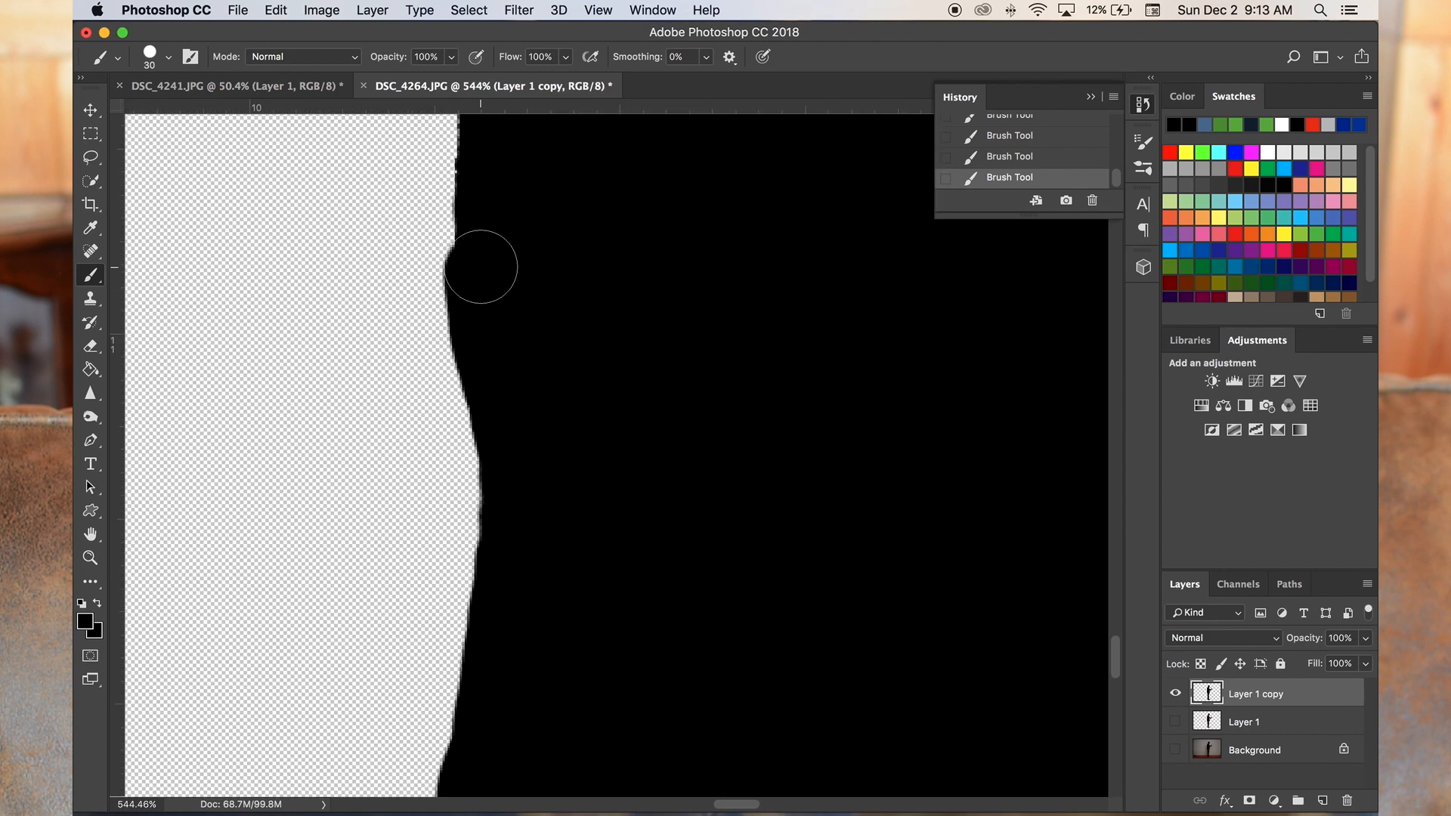
- Undo the latest brush stroke on the back of the lower leg and repaint the edge
{"action": "left_click_drag", "start_coordinate": [481, 267], "coordinate": [480, 144]}
{"action": "key", "text": "super+z"}
{"action": "scroll", "coordinate": [586, 321], "scroll_direction": "down", "scroll_amount": 8}
{"action": "scroll", "coordinate": [563, 302], "scroll_direction": "up", "scroll_amount": 8}
{"action": "left_click_drag", "start_coordinate": [563, 333], "coordinate": [593, 435]}
{"action": "scroll", "coordinate": [593, 435], "scroll_direction": "down", "scroll_amount": 10}
{"action": "scroll", "coordinate": [670, 541], "scroll_direction": "up", "scroll_amount": 8}
- Erase a small bump on the leg's outline with the Eraser
{"action": "left_click", "coordinate": [90, 347]}
{"action": "left_click_drag", "start_coordinate": [544, 522], "coordinate": [544, 491]}
{"action": "scroll", "coordinate": [527, 480], "scroll_direction": "up", "scroll_amount": 3}
{"action": "scroll", "coordinate": [527, 566], "scroll_direction": "up", "scroll_amount": 5}
{"action": "scroll", "coordinate": [527, 566], "scroll_direction": "right", "scroll_amount": 3}
- Load the pixels of the retouched Layer 1 copy as a selection
{"action": "left_click", "coordinate": [91, 275]}
{"action": "right_click", "coordinate": [1210, 693]}
{"action": "left_click", "coordinate": [1080, 477]}
- Add a 3 px Stroke effect to Layer 1 copy, with Outside position and Normal blend mode
{"action": "double_click", "coordinate": [1315, 694]}
{"action": "left_click", "coordinate": [225, 549]}
{"action": "left_click", "coordinate": [248, 549]}
{"action": "left_click", "coordinate": [570, 496]}
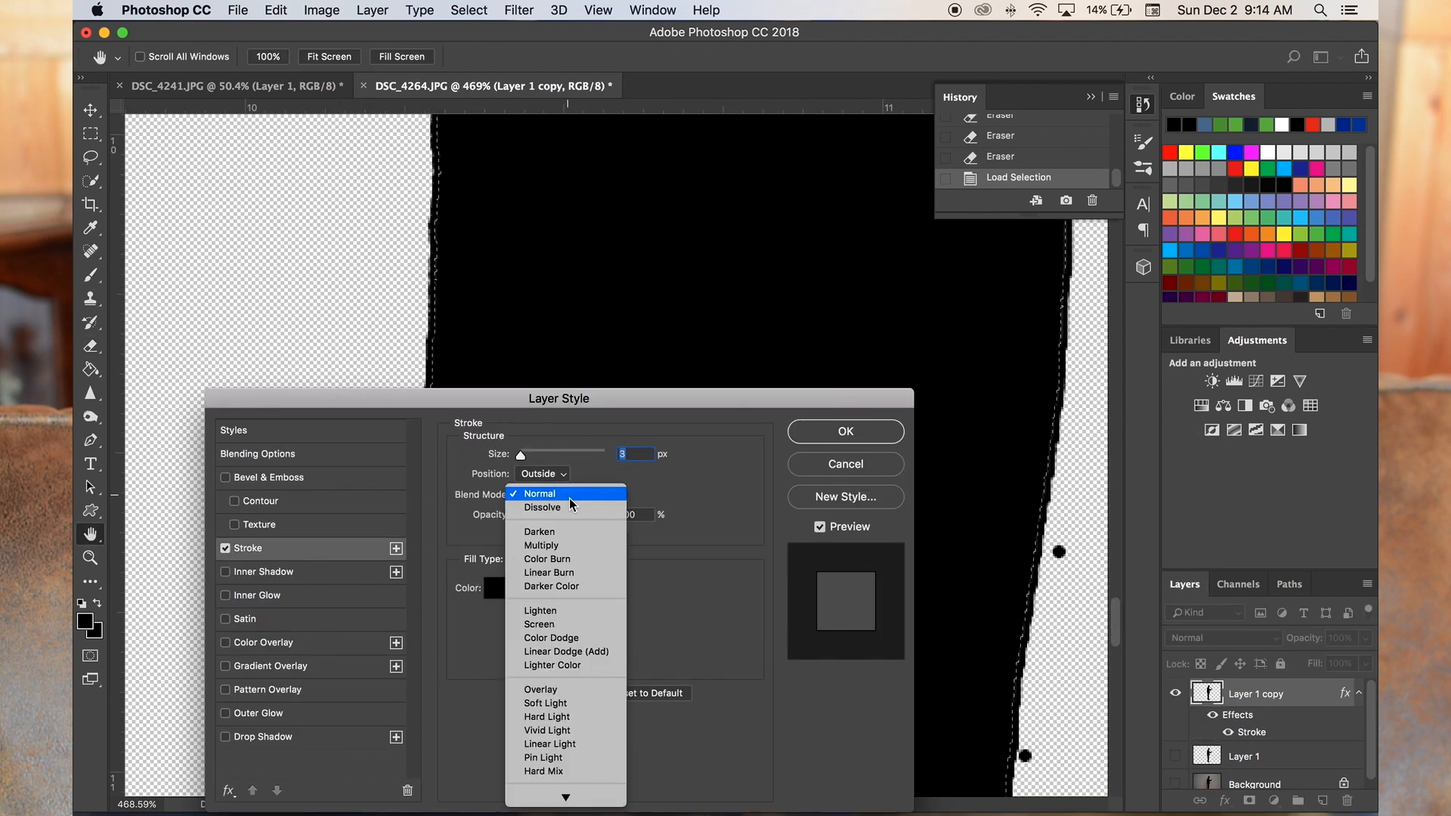
{"action": "left_click", "coordinate": [559, 588]}
{"action": "left_click", "coordinate": [567, 494]}
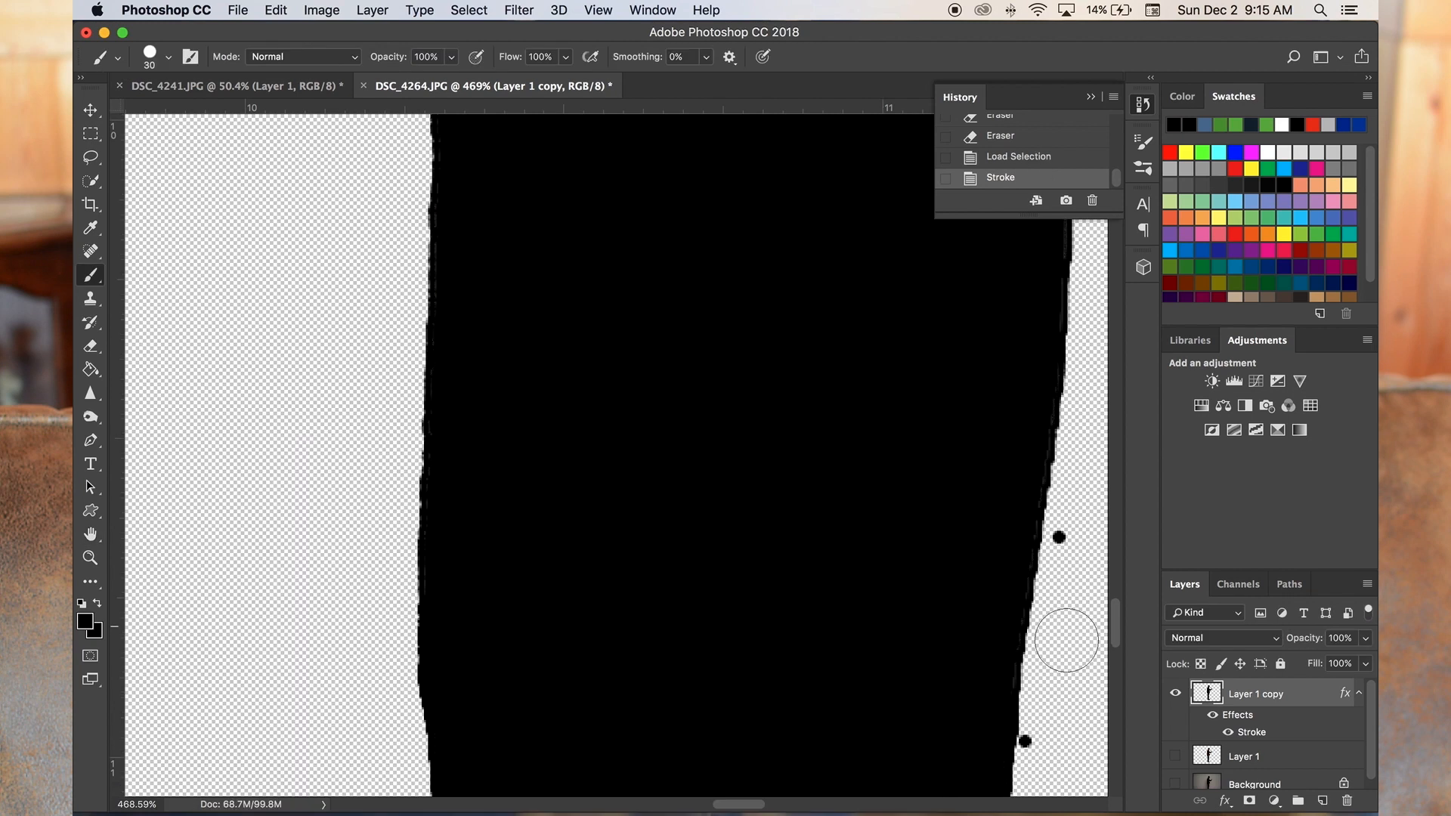
- Clear the selection and erase the stray dots beside the lower leg with the 15 px Eraser
{"action": "scroll", "coordinate": [617, 454], "scroll_direction": "down", "scroll_amount": 5}
{"action": "left_click", "coordinate": [91, 180]}
{"action": "key", "text": "super+d"}
{"action": "right_click", "coordinate": [91, 347]}
{"action": "left_click", "coordinate": [166, 345]}
{"action": "left_click", "coordinate": [392, 549]}
{"action": "scroll", "coordinate": [647, 366], "scroll_direction": "down", "scroll_amount": 7}
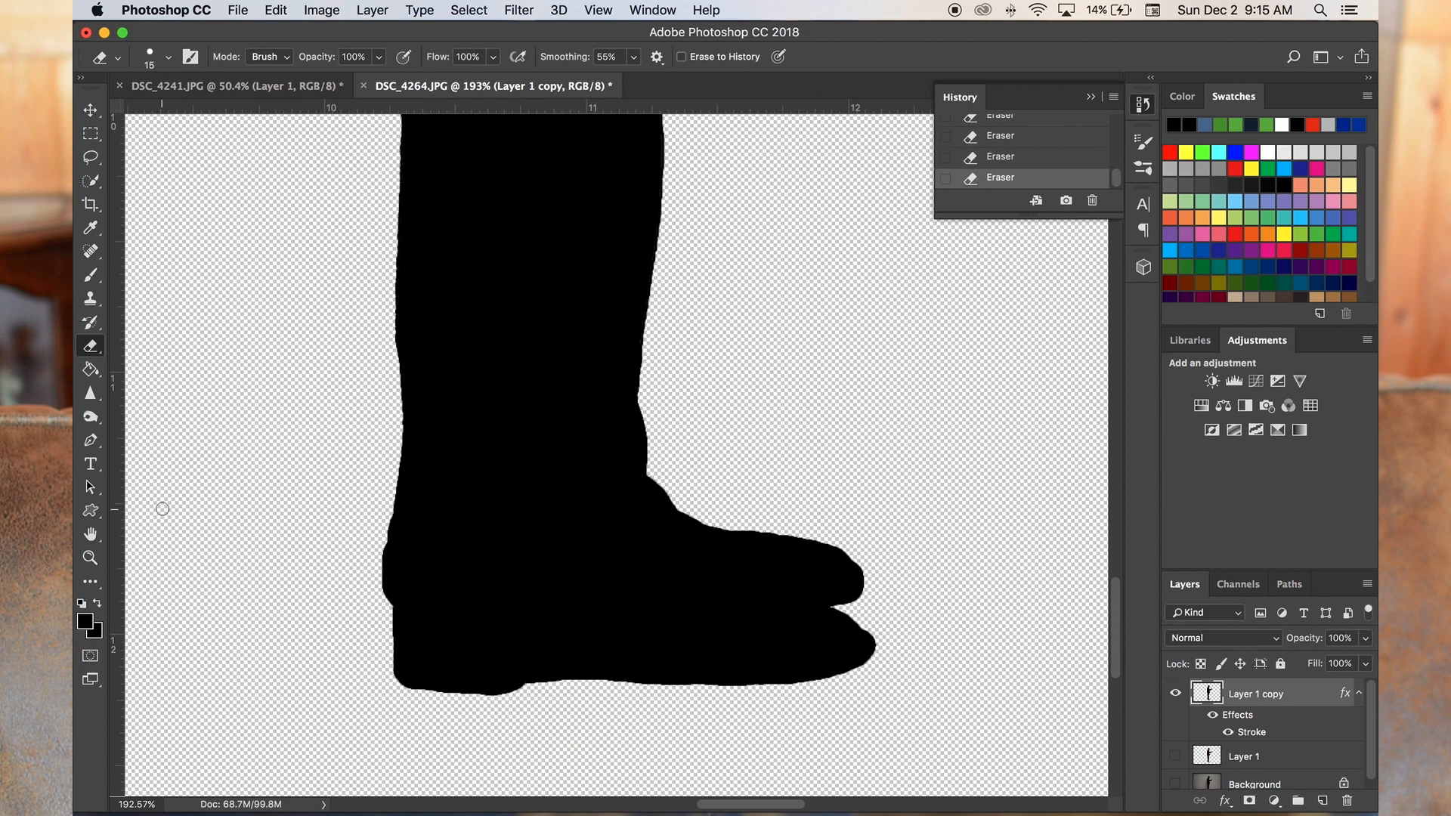
- Erase the stray dots in front of the legs and jacket, up to the underside of the arm
{"action": "scroll", "coordinate": [163, 509], "scroll_direction": "up", "scroll_amount": 10}
{"action": "left_click", "coordinate": [761, 316]}
{"action": "scroll", "coordinate": [786, 378], "scroll_direction": "up", "scroll_amount": 5}
{"action": "scroll", "coordinate": [832, 443], "scroll_direction": "up", "scroll_amount": 5}
{"action": "left_click", "coordinate": [779, 485]}
{"action": "left_click", "coordinate": [738, 189]}
{"action": "scroll", "coordinate": [778, 378], "scroll_direction": "up", "scroll_amount": 7}
{"action": "left_click", "coordinate": [796, 434]}
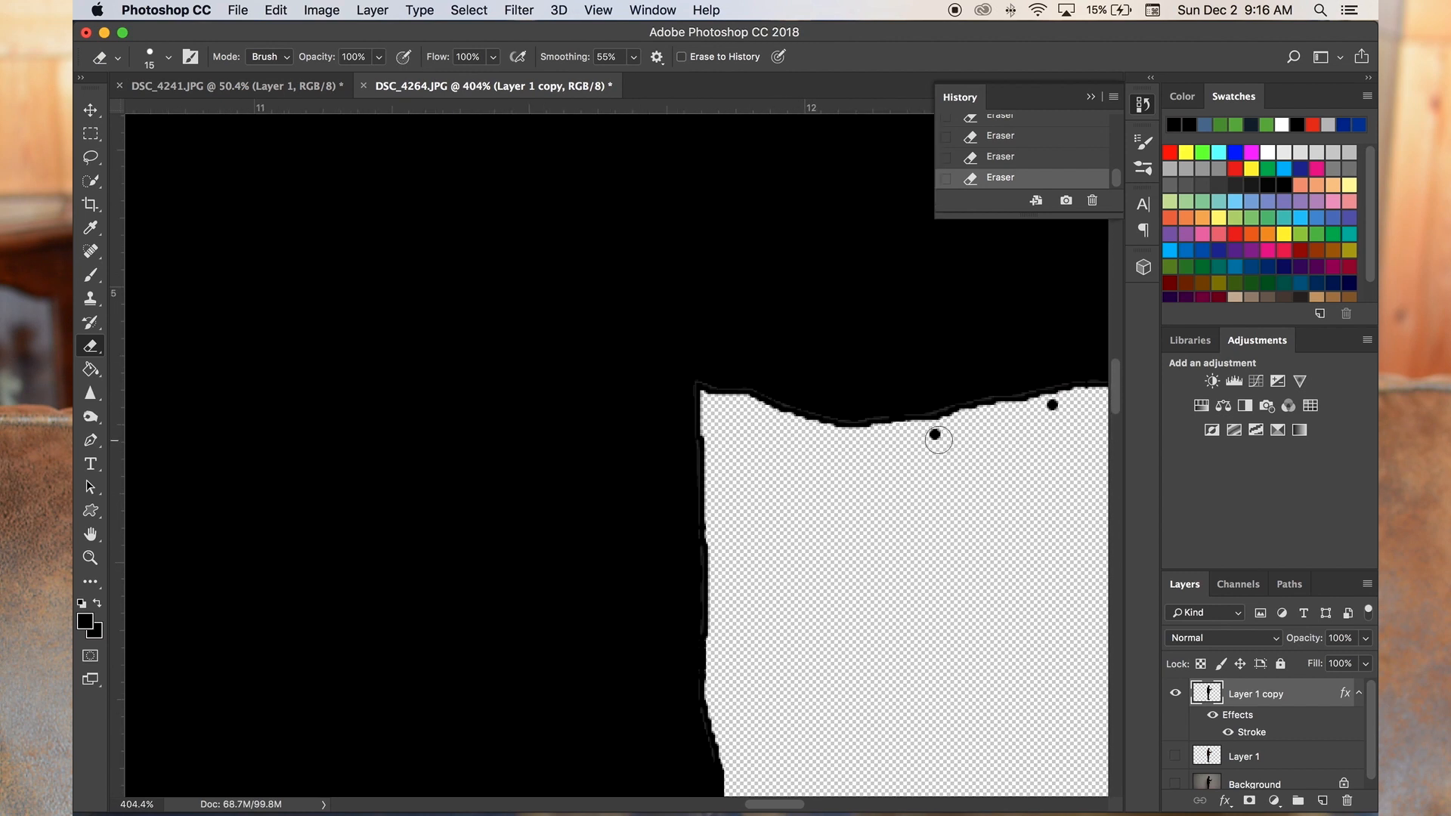
- Erase the stray dots around the sleeve, forearm and raised hand
{"action": "scroll", "coordinate": [937, 439], "scroll_direction": "right", "scroll_amount": 10}
{"action": "scroll", "coordinate": [756, 492], "scroll_direction": "up", "scroll_amount": 3}
{"action": "scroll", "coordinate": [897, 312], "scroll_direction": "right", "scroll_amount": 5}
{"action": "scroll", "coordinate": [897, 313], "scroll_direction": "up", "scroll_amount": 5}
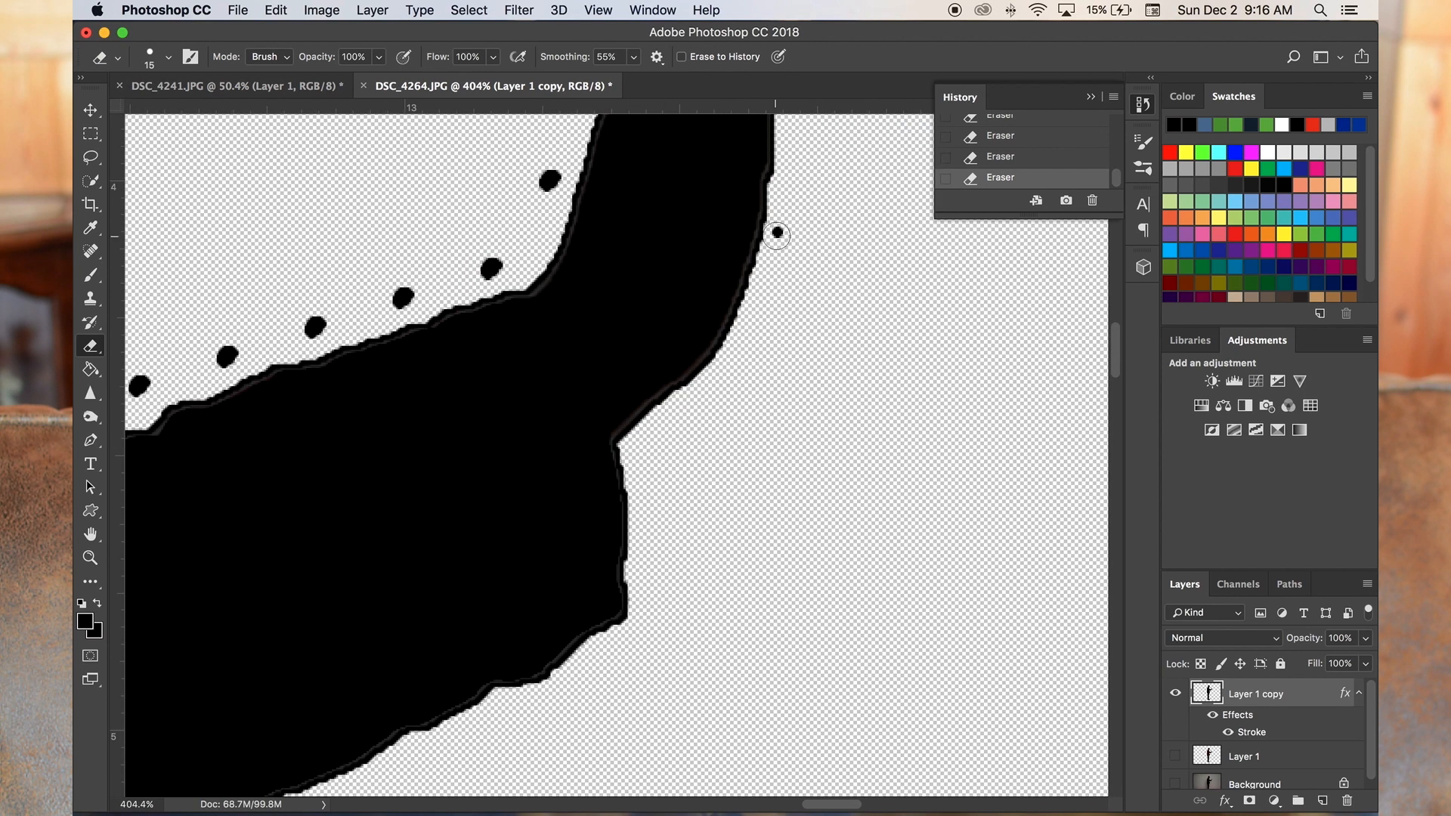
{"action": "scroll", "coordinate": [777, 235], "scroll_direction": "up", "scroll_amount": 8}
{"action": "scroll", "coordinate": [782, 196], "scroll_direction": "right", "scroll_amount": 1}
{"action": "left_click_drag", "start_coordinate": [499, 545], "coordinate": [440, 632]}
{"action": "scroll", "coordinate": [829, 388], "scroll_direction": "left", "scroll_amount": 11}
{"action": "scroll", "coordinate": [829, 388], "scroll_direction": "down", "scroll_amount": 7}
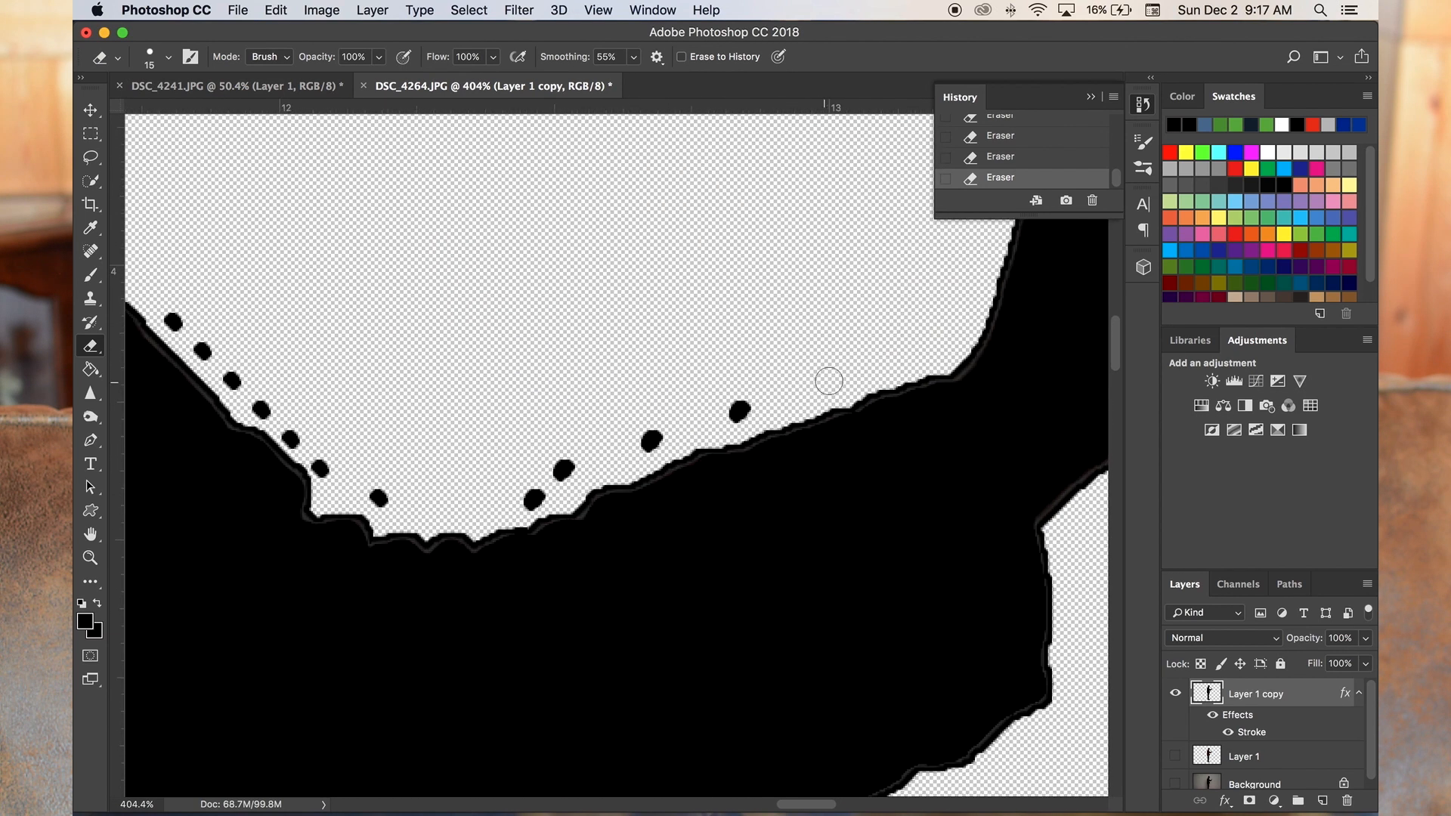
- Erase the stray dots along the upper arm, chest and face
{"action": "scroll", "coordinate": [511, 497], "scroll_direction": "left", "scroll_amount": 4}
{"action": "scroll", "coordinate": [512, 497], "scroll_direction": "up", "scroll_amount": 1}
{"action": "left_click_drag", "start_coordinate": [347, 351], "coordinate": [406, 409]}
{"action": "scroll", "coordinate": [560, 535], "scroll_direction": "up", "scroll_amount": 8}
{"action": "scroll", "coordinate": [560, 536], "scroll_direction": "left", "scroll_amount": 3}
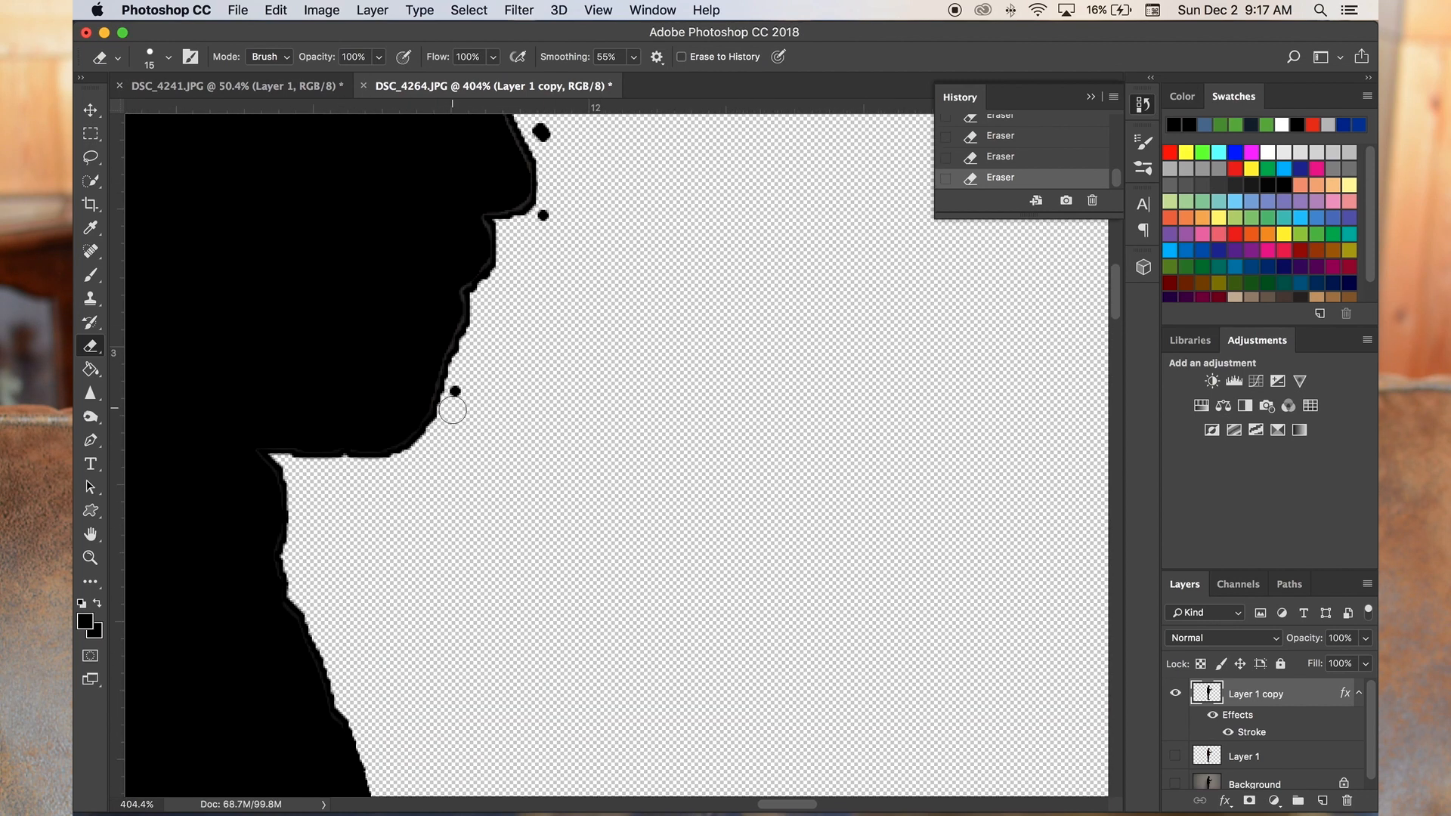
- Erase the stray dots around the cap, behind the head and down the back of the figure
{"action": "scroll", "coordinate": [754, 151], "scroll_direction": "up", "scroll_amount": 10}
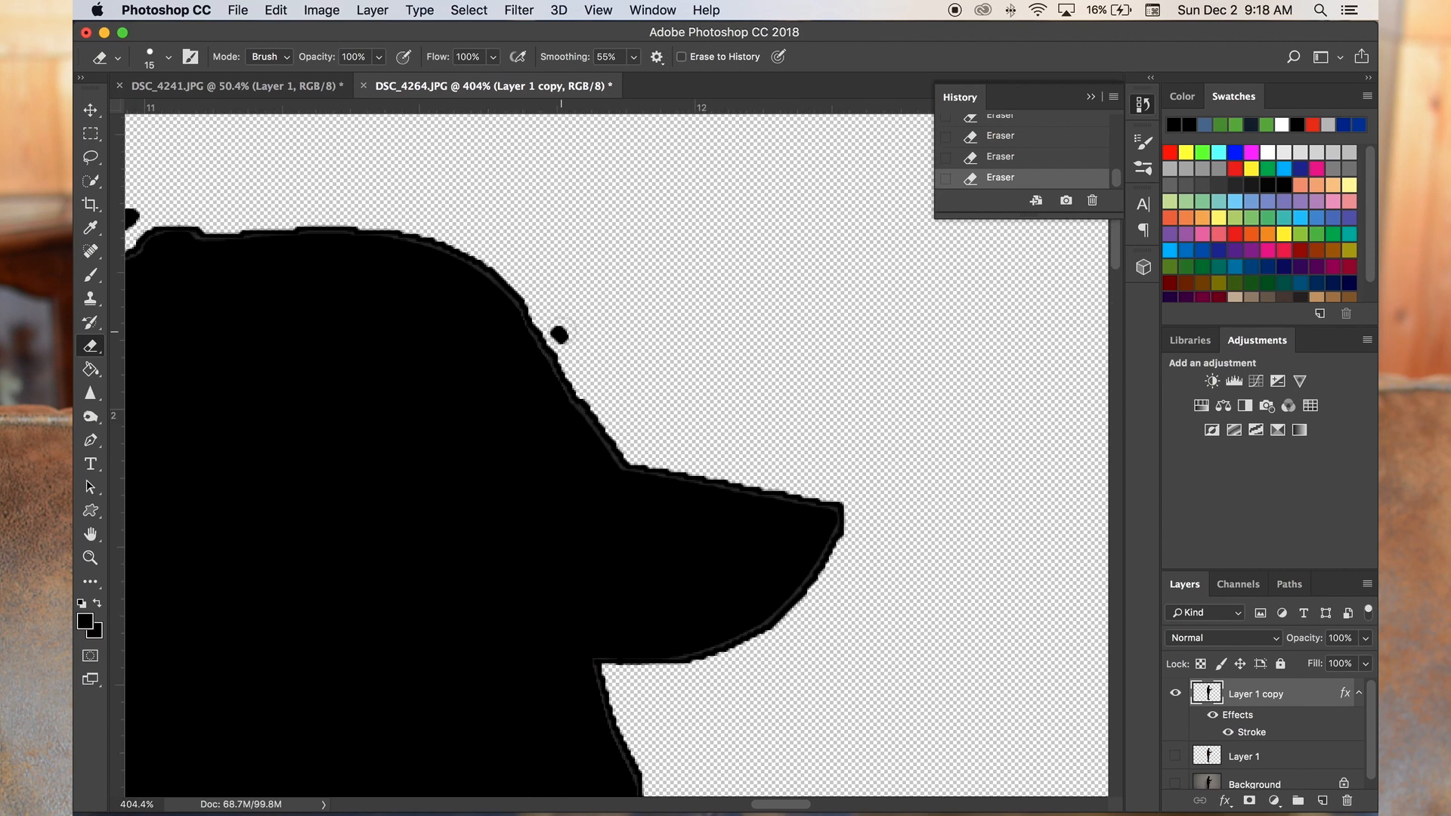
{"action": "scroll", "coordinate": [529, 265], "scroll_direction": "left", "scroll_amount": 5}
{"action": "left_click_drag", "start_coordinate": [311, 459], "coordinate": [334, 667]}
{"action": "scroll", "coordinate": [334, 668], "scroll_direction": "down", "scroll_amount": 5}
{"action": "scroll", "coordinate": [334, 667], "scroll_direction": "left", "scroll_amount": 2}
{"action": "left_click_drag", "start_coordinate": [394, 525], "coordinate": [282, 758]}
{"action": "scroll", "coordinate": [282, 758], "scroll_direction": "down", "scroll_amount": 6}
{"action": "left_click_drag", "start_coordinate": [586, 291], "coordinate": [470, 530]}
{"action": "scroll", "coordinate": [470, 531], "scroll_direction": "down", "scroll_amount": 8}
{"action": "left_click", "coordinate": [547, 449]}
{"action": "scroll", "coordinate": [547, 449], "scroll_direction": "down", "scroll_amount": 10}
{"action": "scroll", "coordinate": [559, 454], "scroll_direction": "down", "scroll_amount": 10}
{"action": "scroll", "coordinate": [559, 454], "scroll_direction": "right", "scroll_amount": 2}
- Try a 1 px Stroke with different position and blend mode settings on Layer 1 copy
{"action": "double_click", "coordinate": [1293, 693]}
{"action": "left_click", "coordinate": [234, 549]}
{"action": "type", "text": "1"}
{"action": "scroll", "coordinate": [597, 257], "scroll_direction": "up", "scroll_amount": 15}
{"action": "left_click", "coordinate": [587, 493]}
{"action": "left_click", "coordinate": [573, 480]}
{"action": "left_click", "coordinate": [555, 474]}
{"action": "left_click", "coordinate": [566, 502]}
{"action": "left_click", "coordinate": [555, 474]}
{"action": "left_click", "coordinate": [554, 462]}
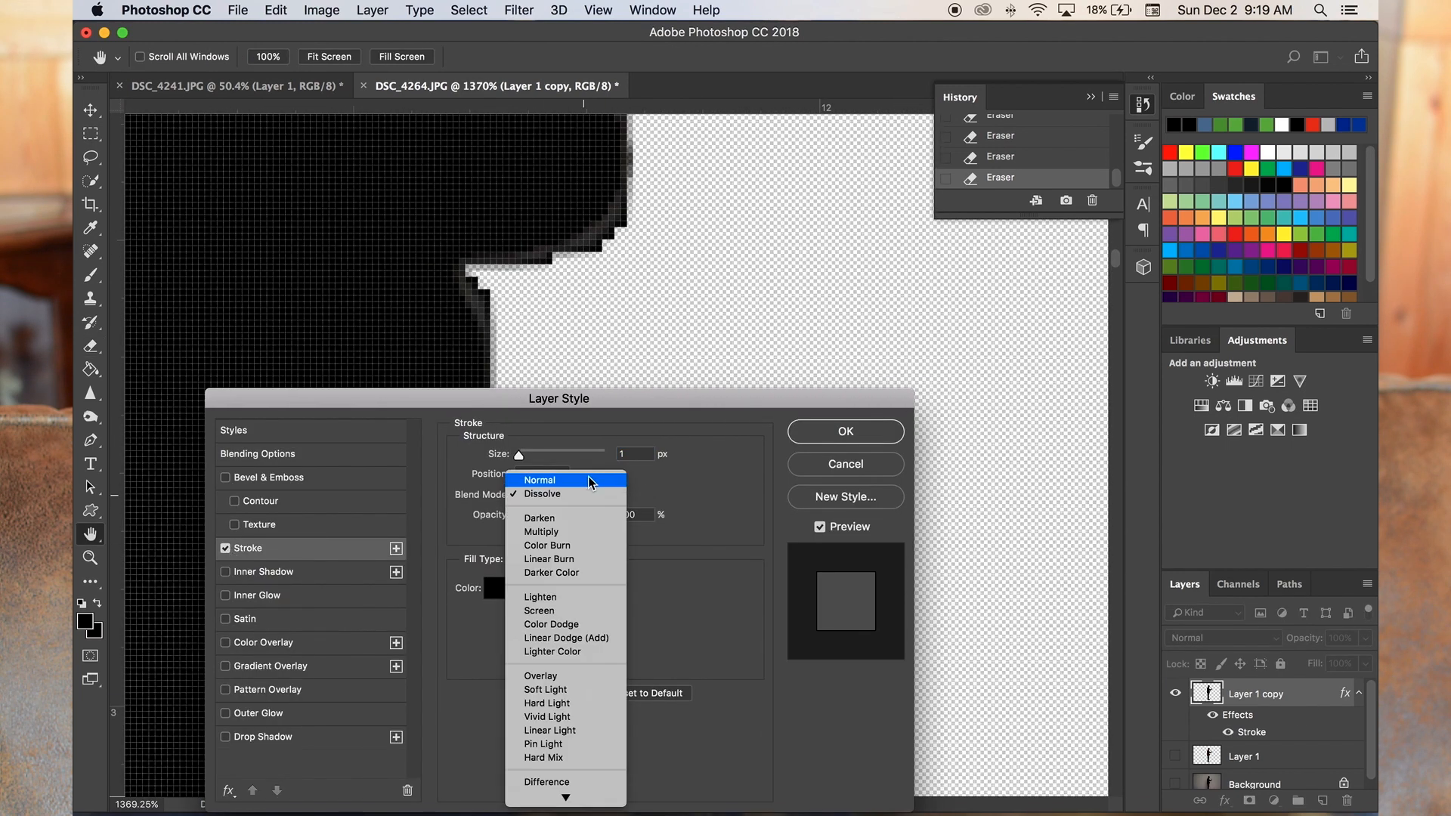
{"action": "left_click", "coordinate": [555, 474]}
{"action": "left_click", "coordinate": [553, 460]}
{"action": "left_click", "coordinate": [522, 532]}
{"action": "left_click", "coordinate": [522, 532]}
{"action": "left_click", "coordinate": [553, 559]}
{"action": "left_click", "coordinate": [553, 558]}
- Turn off the Stroke effect on Layer 1 copy
{"action": "left_click", "coordinate": [225, 548]}
{"action": "left_click", "coordinate": [846, 432]}
{"action": "scroll", "coordinate": [560, 486], "scroll_direction": "down", "scroll_amount": 10}
{"action": "scroll", "coordinate": [492, 446], "scroll_direction": "down", "scroll_amount": 5}
- Erase the uneven edges around the chin and the back of the neck with the 15 px Eraser
{"action": "scroll", "coordinate": [458, 425], "scroll_direction": "up", "scroll_amount": 8}
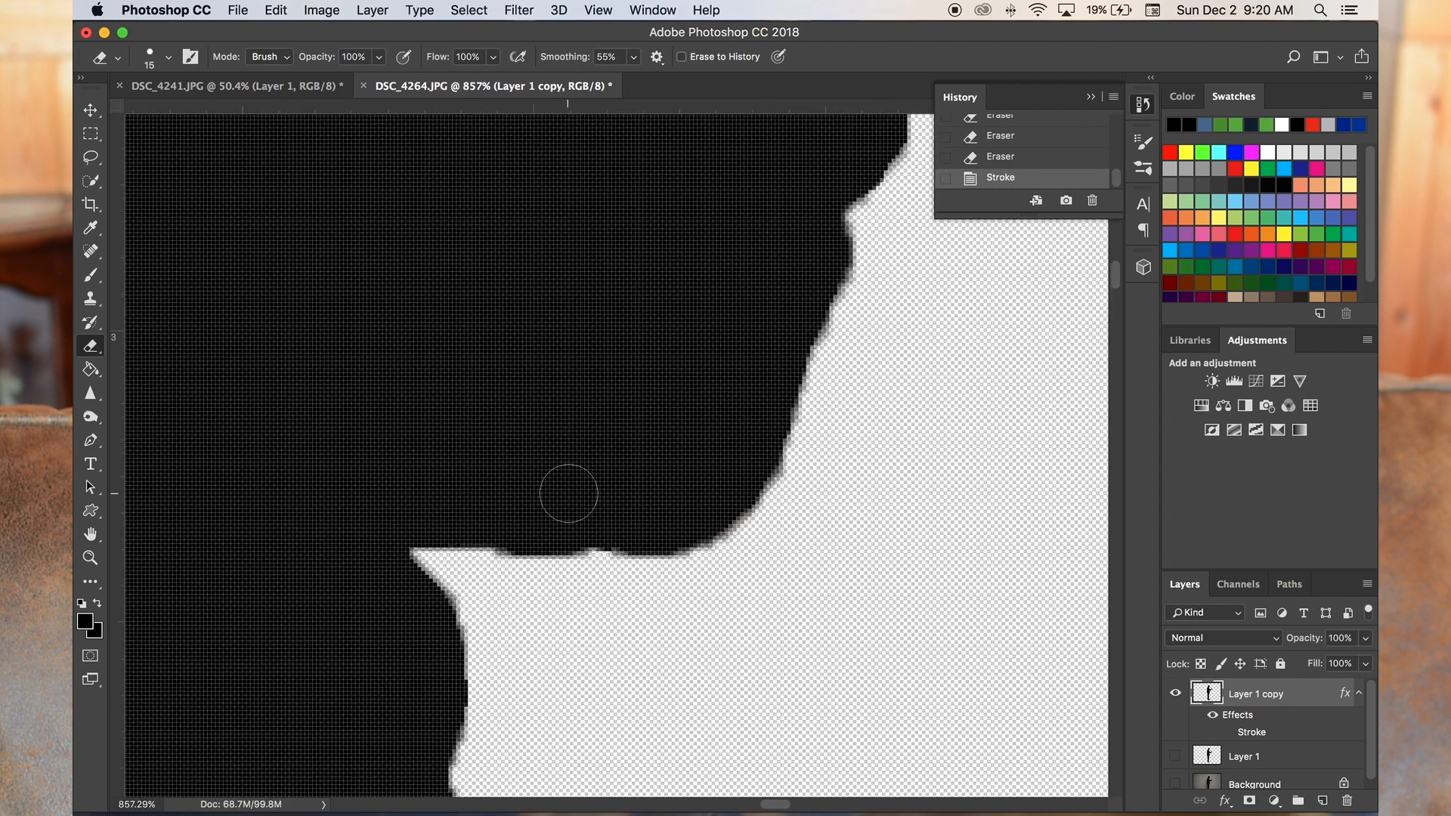
{"action": "scroll", "coordinate": [624, 628], "scroll_direction": "down", "scroll_amount": 8}
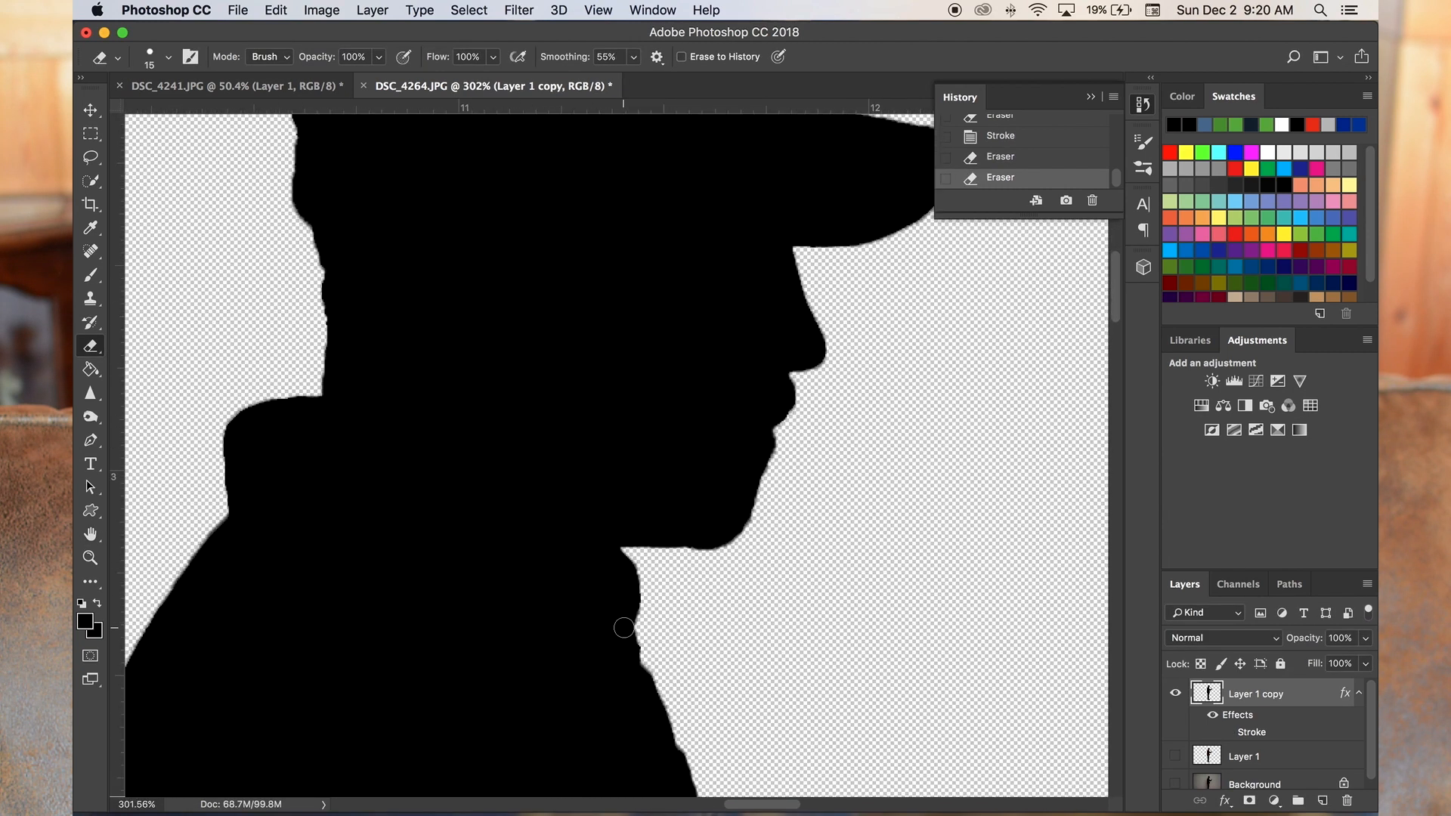
{"action": "scroll", "coordinate": [346, 355], "scroll_direction": "up", "scroll_amount": 7}
{"action": "left_click_drag", "start_coordinate": [337, 293], "coordinate": [353, 338]}
{"action": "scroll", "coordinate": [343, 522], "scroll_direction": "down", "scroll_amount": 8}
{"action": "scroll", "coordinate": [340, 527], "scroll_direction": "up", "scroll_amount": 7}
{"action": "left_click_drag", "start_coordinate": [404, 426], "coordinate": [398, 385]}
{"action": "scroll", "coordinate": [385, 387], "scroll_direction": "down", "scroll_amount": 7}
{"action": "scroll", "coordinate": [359, 397], "scroll_direction": "up", "scroll_amount": 6}
{"action": "left_click", "coordinate": [356, 397], "text": "alt"}
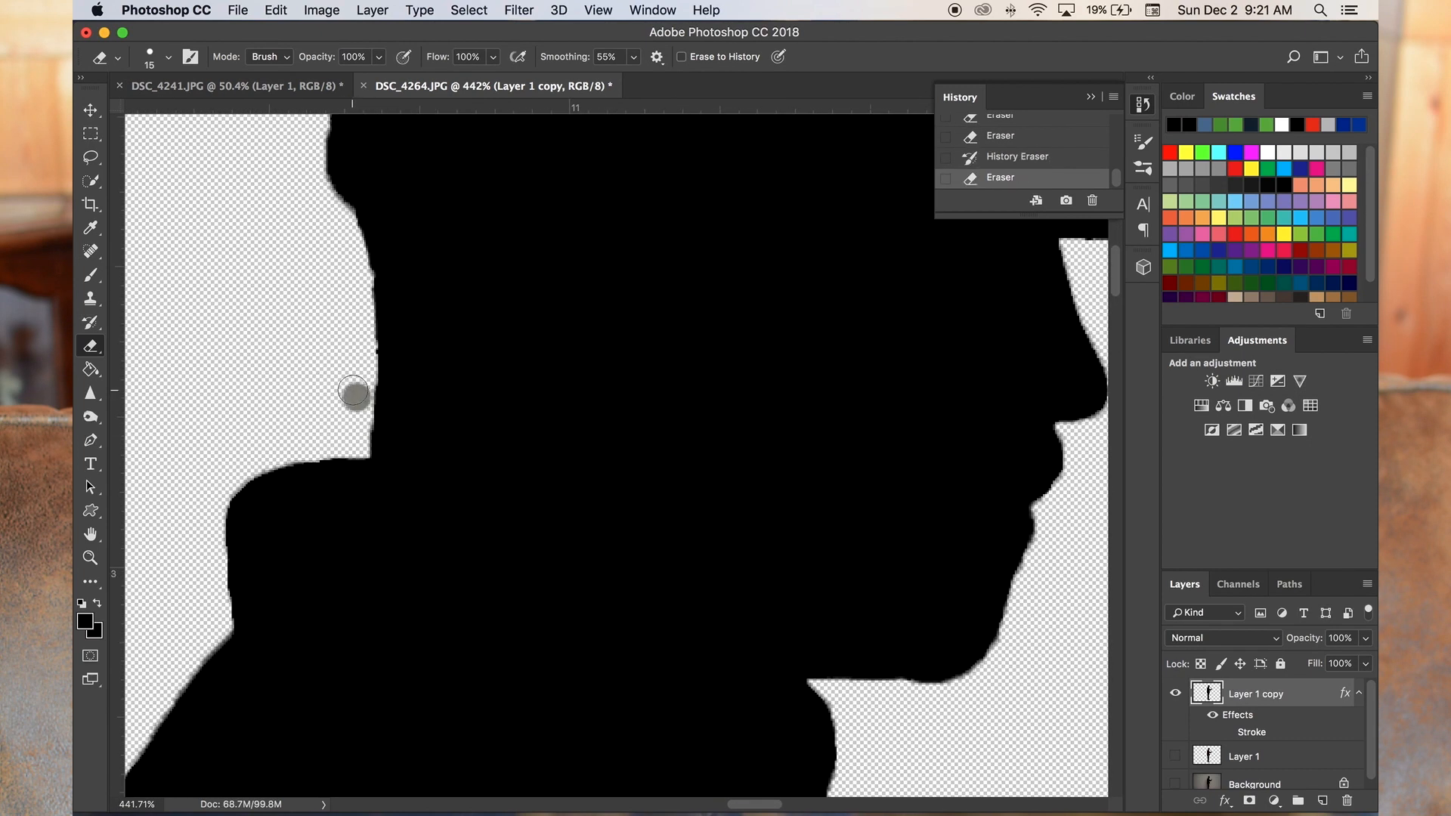
{"action": "left_click", "coordinate": [353, 393]}
{"action": "left_click", "coordinate": [356, 398]}
- Try an Outer Glow effect on Layer 1 copy
{"action": "scroll", "coordinate": [333, 418], "scroll_direction": "right", "scroll_amount": 4}
{"action": "scroll", "coordinate": [333, 418], "scroll_direction": "up", "scroll_amount": 3}
{"action": "double_click", "coordinate": [1308, 694]}
{"action": "left_click", "coordinate": [225, 714]}
{"action": "left_click_drag", "start_coordinate": [528, 610], "coordinate": [520, 610]}
{"action": "left_click", "coordinate": [499, 519]}
{"action": "left_click_drag", "start_coordinate": [726, 665], "coordinate": [696, 755]}
{"action": "left_click", "coordinate": [1118, 469]}
{"action": "left_click", "coordinate": [225, 713]}
{"action": "left_click", "coordinate": [880, 427]}
{"action": "scroll", "coordinate": [237, 531], "scroll_direction": "down", "scroll_amount": 8}
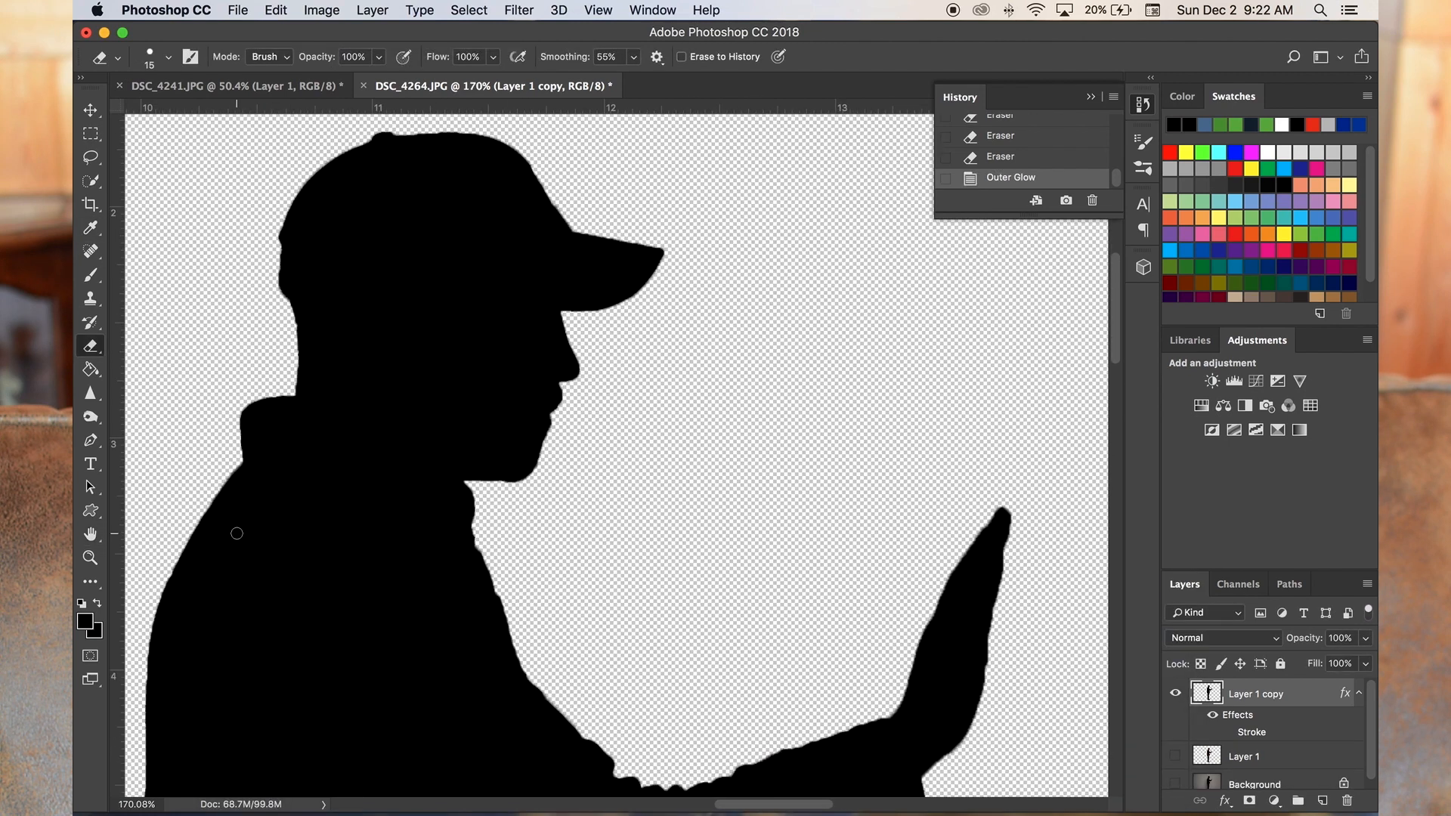
- Smooth the underside of the forearm sleeve and the neighbouring outline with the 30 px Brush
{"action": "scroll", "coordinate": [979, 450], "scroll_direction": "up", "scroll_amount": 9}
{"action": "left_click", "coordinate": [480, 686]}
{"action": "key", "text": "b"}
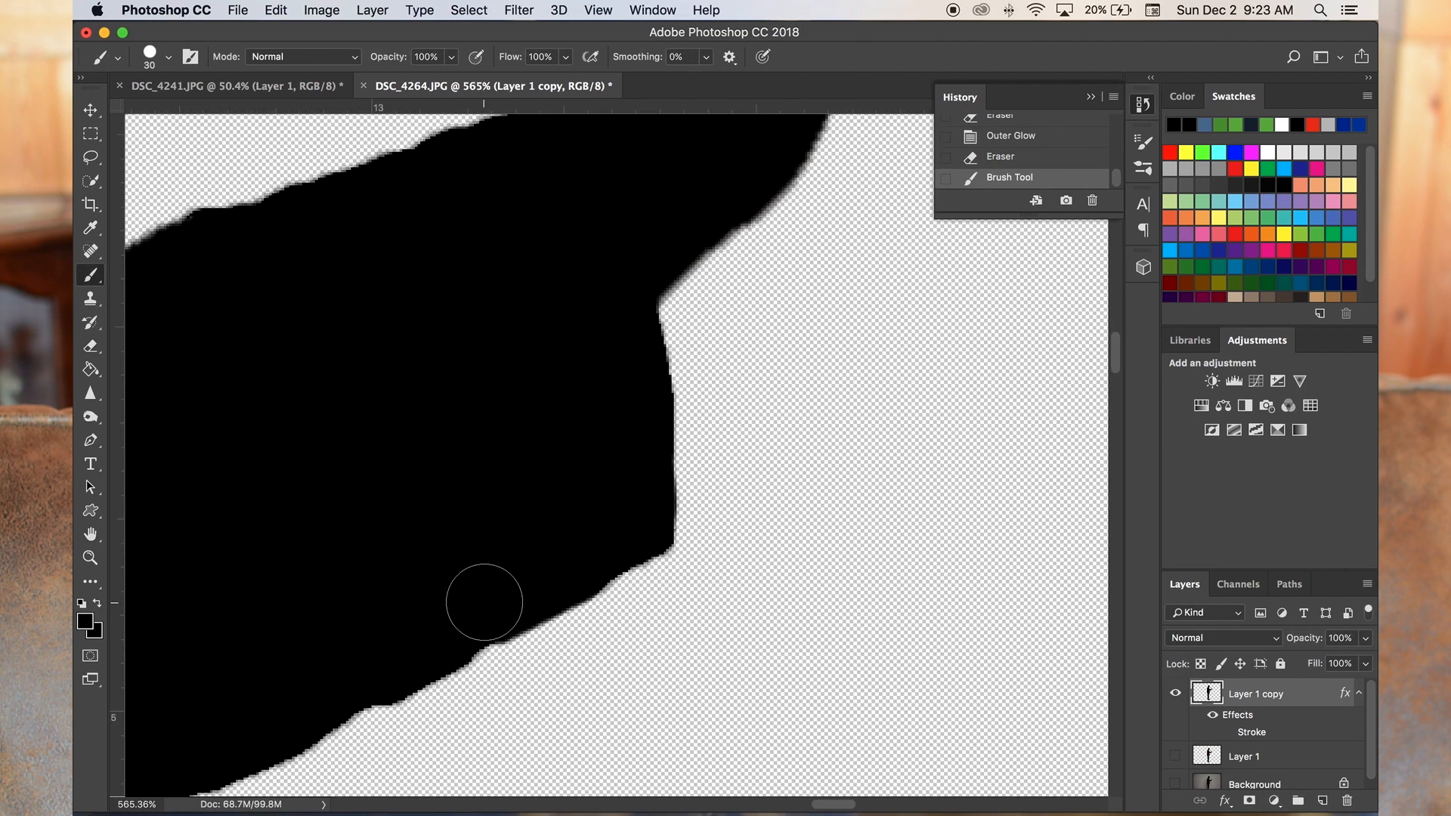
{"action": "left_click_drag", "start_coordinate": [485, 602], "coordinate": [343, 685]}
{"action": "scroll", "coordinate": [343, 685], "scroll_direction": "left", "scroll_amount": 12}
{"action": "scroll", "coordinate": [343, 685], "scroll_direction": "down", "scroll_amount": 5}
{"action": "scroll", "coordinate": [395, 564], "scroll_direction": "right", "scroll_amount": 1}
{"action": "left_click_drag", "start_coordinate": [392, 433], "coordinate": [417, 456]}
{"action": "scroll", "coordinate": [703, 415], "scroll_direction": "right", "scroll_amount": 10}
{"action": "mouse_move", "coordinate": [709, 461]}
{"action": "left_mouse_down"}
{"action": "mouse_move", "coordinate": [555, 474]}
{"action": "mouse_move", "coordinate": [499, 421]}
{"action": "mouse_move", "coordinate": [500, 272]}
{"action": "left_mouse_up"}
{"action": "scroll", "coordinate": [483, 457], "scroll_direction": "up", "scroll_amount": 6}
{"action": "scroll", "coordinate": [445, 506], "scroll_direction": "down", "scroll_amount": 8}
- Inspect the shoes, the sole edge and the full silhouette for remaining rough spots
{"action": "scroll", "coordinate": [445, 506], "scroll_direction": "down", "scroll_amount": 6}
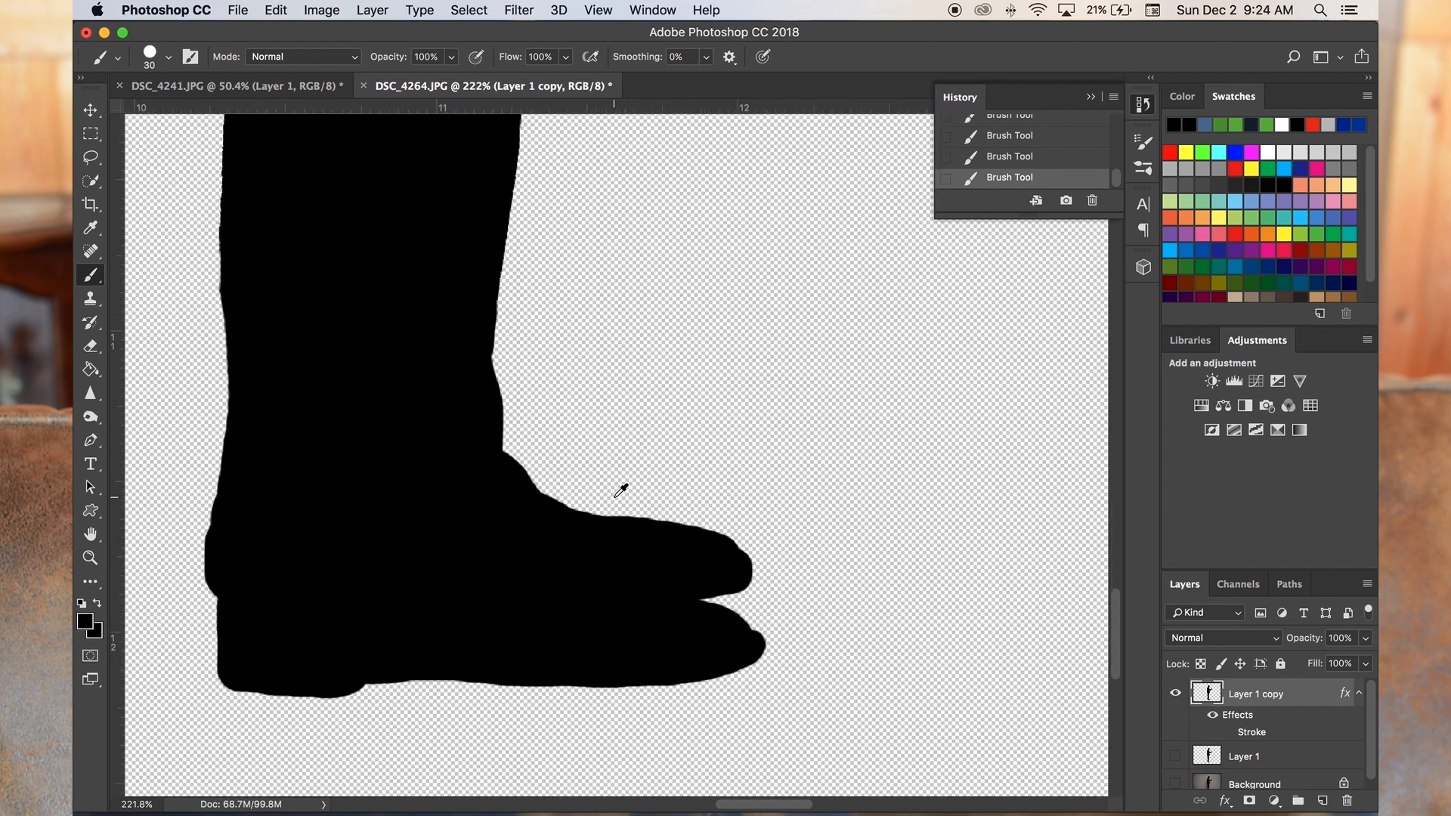
{"action": "scroll", "coordinate": [513, 507], "scroll_direction": "up", "scroll_amount": 7}
{"action": "scroll", "coordinate": [931, 477], "scroll_direction": "right", "scroll_amount": 12}
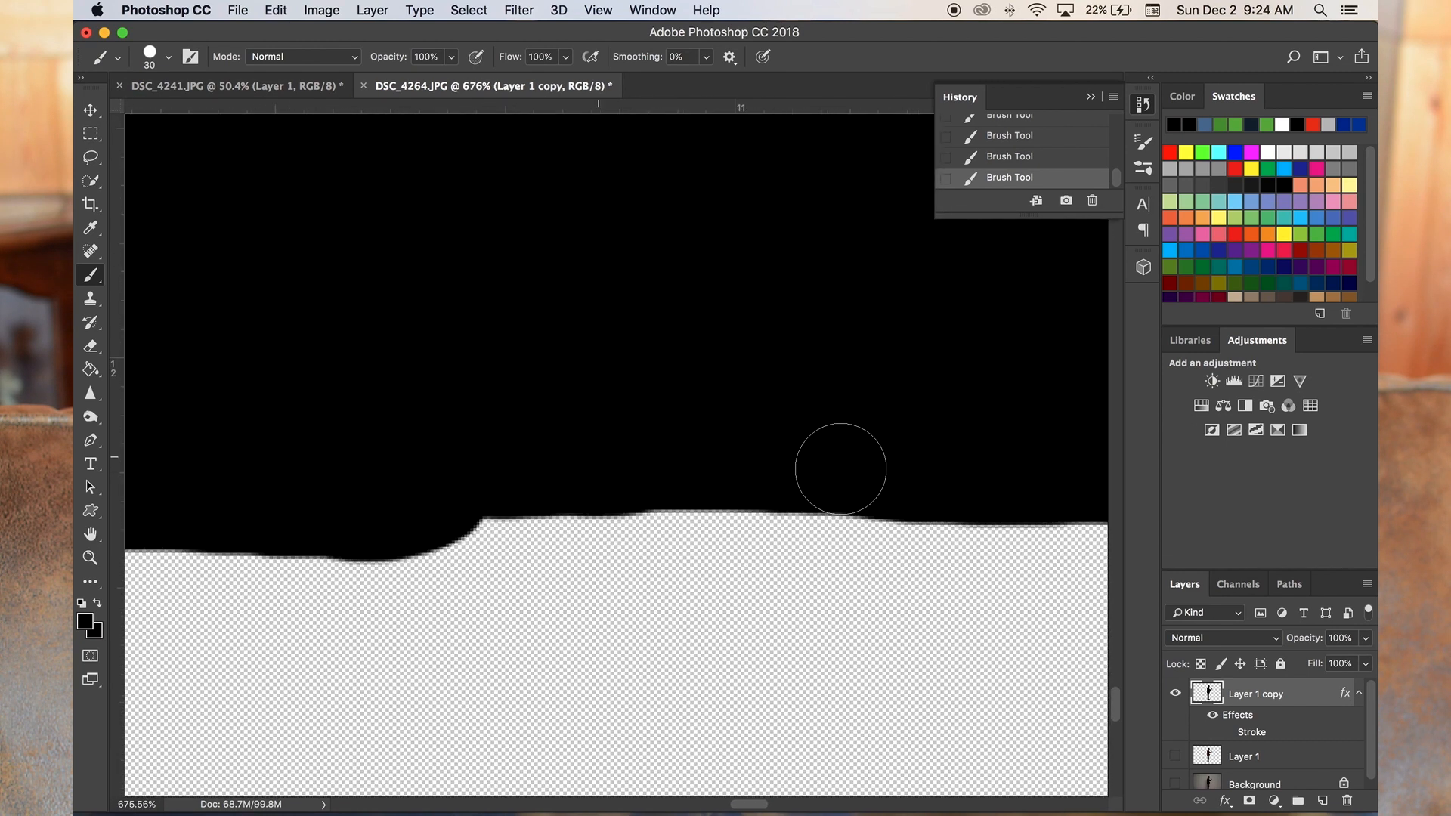
{"action": "scroll", "coordinate": [529, 431], "scroll_direction": "down", "scroll_amount": 7}
{"action": "scroll", "coordinate": [520, 439], "scroll_direction": "up", "scroll_amount": 5}
{"action": "scroll", "coordinate": [520, 440], "scroll_direction": "down", "scroll_amount": 7}
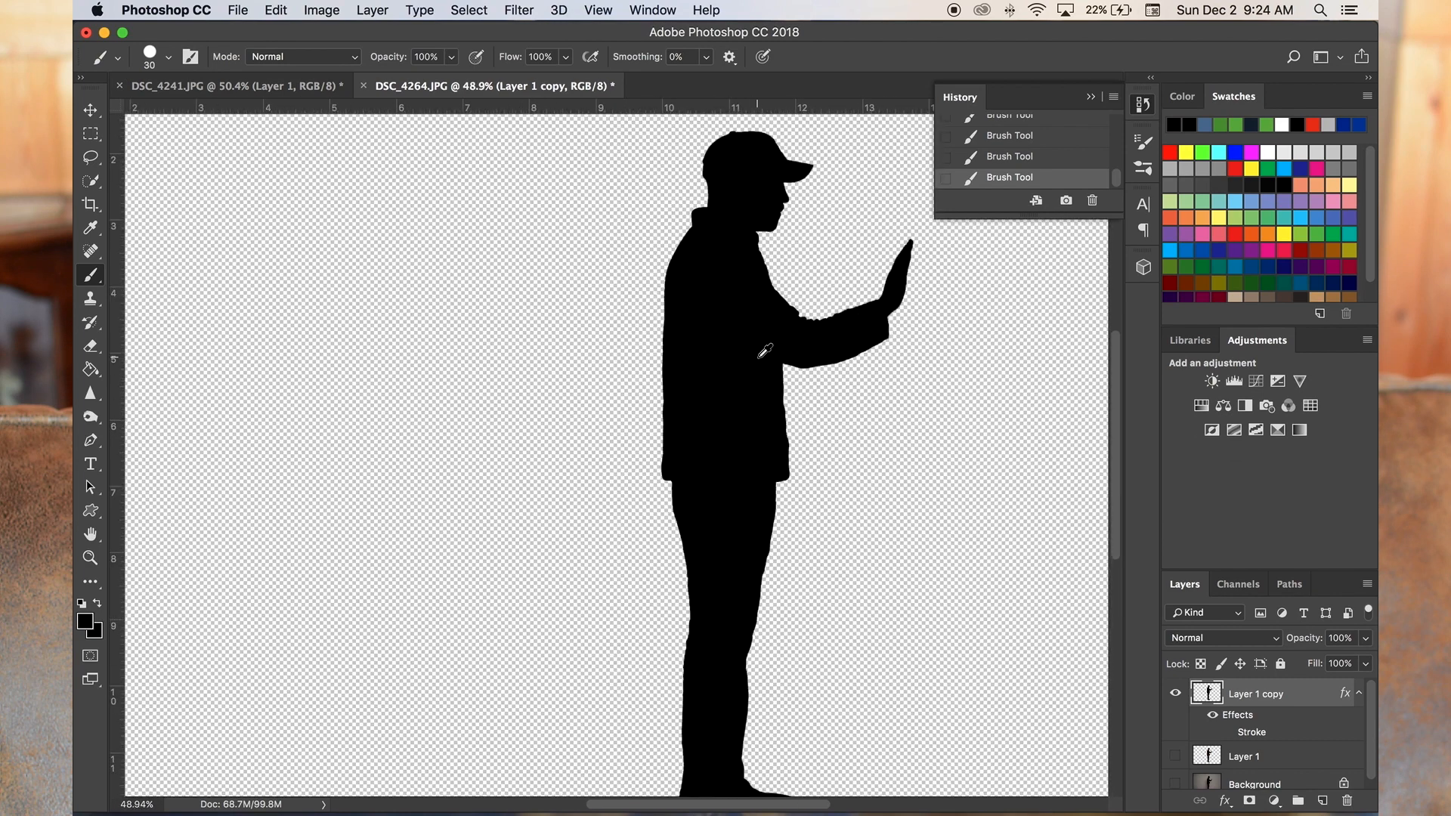
- Turn the Stroke effect on Layer 1 copy back on
{"action": "scroll", "coordinate": [694, 453], "scroll_direction": "up", "scroll_amount": 6}
{"action": "left_click", "coordinate": [91, 181]}
{"action": "left_click", "coordinate": [184, 179]}
{"action": "right_click", "coordinate": [720, 397]}
{"action": "right_click", "coordinate": [1302, 694]}
{"action": "left_click", "coordinate": [1119, 67]}
{"action": "left_click", "coordinate": [226, 549]}
{"action": "left_click", "coordinate": [845, 431]}
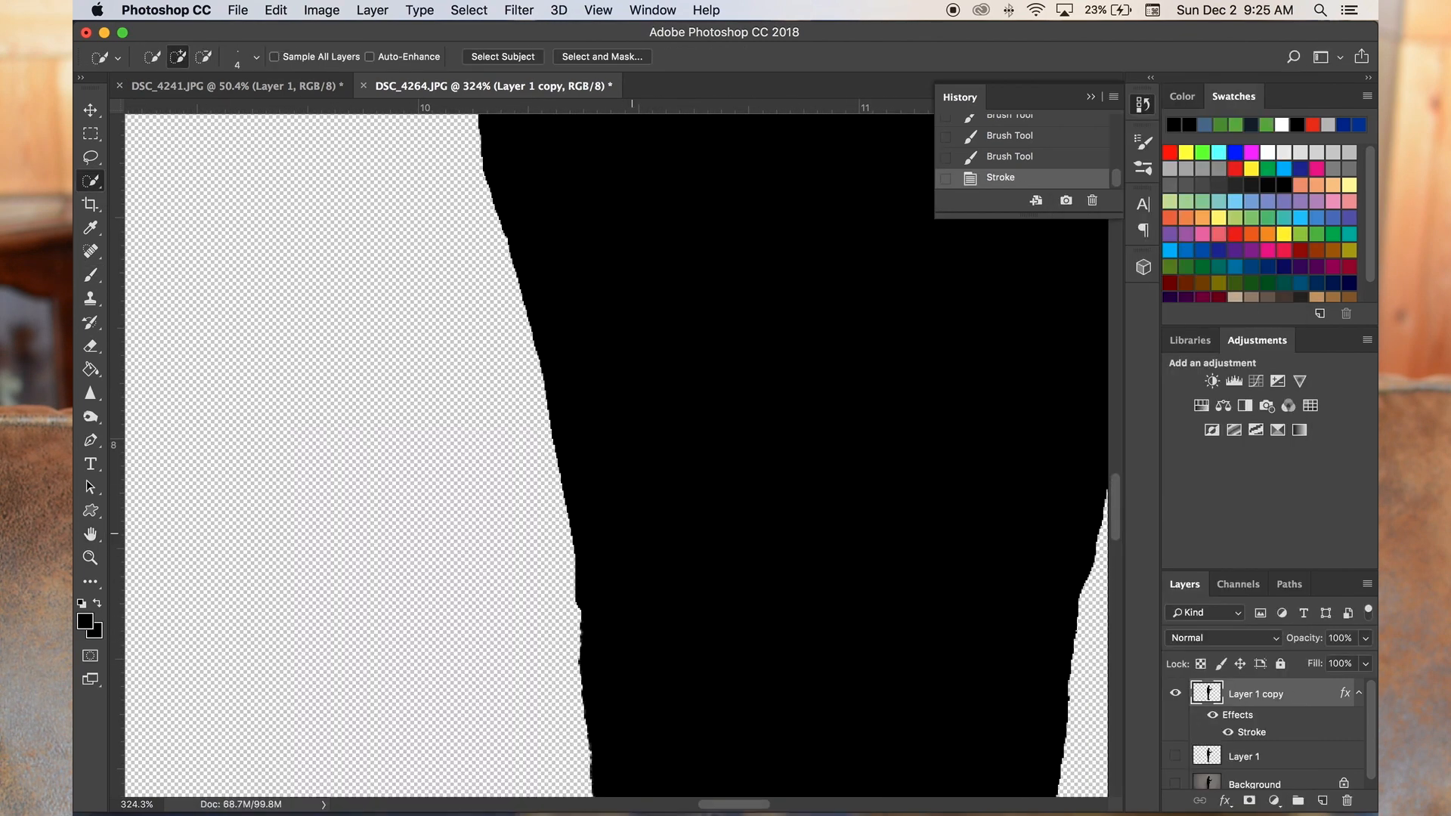
- Review the Stroke settings of Layer 1 copy and examine the stroked outline for flaws
{"action": "scroll", "coordinate": [432, 511], "scroll_direction": "down", "scroll_amount": 6}
{"action": "scroll", "coordinate": [677, 515], "scroll_direction": "up", "scroll_amount": 3}
{"action": "double_click", "coordinate": [1252, 732]}
{"action": "left_click", "coordinate": [845, 431]}
{"action": "scroll", "coordinate": [696, 445], "scroll_direction": "down", "scroll_amount": 5}
{"action": "scroll", "coordinate": [706, 224], "scroll_direction": "up", "scroll_amount": 7}
{"action": "scroll", "coordinate": [706, 224], "scroll_direction": "down", "scroll_amount": 4}
{"action": "scroll", "coordinate": [484, 235], "scroll_direction": "up", "scroll_amount": 10}
- Erase the remaining uneven stretch of the silhouette's outline with the Eraser
{"action": "left_click", "coordinate": [91, 346]}
{"action": "left_click", "coordinate": [167, 345]}
{"action": "left_click_drag", "start_coordinate": [393, 198], "coordinate": [356, 333]}
{"action": "left_click_drag", "start_coordinate": [355, 378], "coordinate": [363, 484]}
{"action": "scroll", "coordinate": [731, 515], "scroll_direction": "down", "scroll_amount": 8}
- Switch off the Stroke effect on Layer 1 copy again and check the outline
{"action": "right_click", "coordinate": [1301, 693]}
{"action": "left_click", "coordinate": [1119, 66]}
{"action": "left_click", "coordinate": [226, 550]}
{"action": "left_click", "coordinate": [846, 432]}
{"action": "scroll", "coordinate": [620, 532], "scroll_direction": "down", "scroll_amount": 6}
{"action": "scroll", "coordinate": [619, 530], "scroll_direction": "down", "scroll_amount": 3}
{"action": "scroll", "coordinate": [366, 381], "scroll_direction": "up", "scroll_amount": 5}
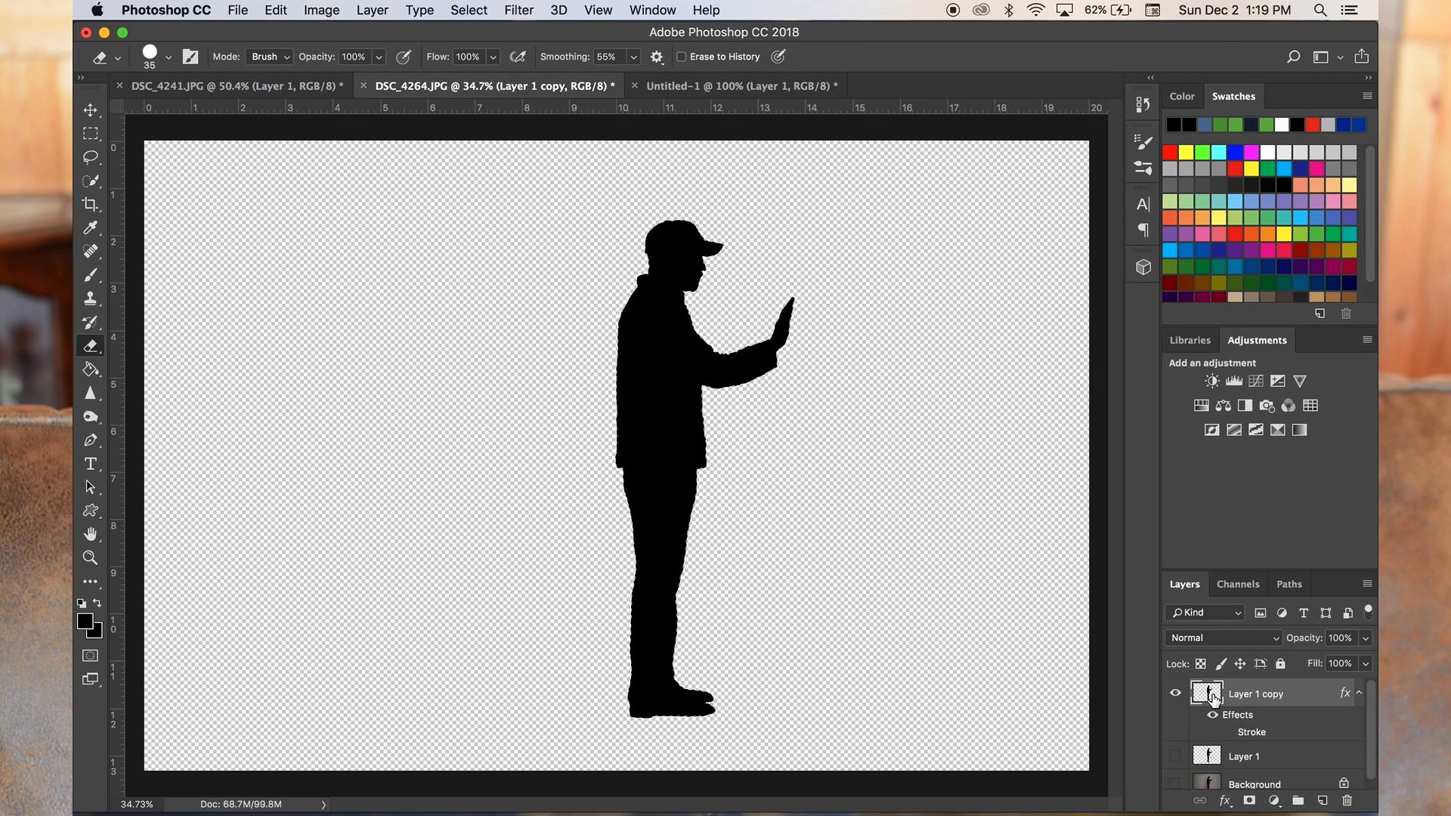
- Copy the man silhouette from Layer 1 copy in DSC_4264.JPG and paste it into the Untitled-1 document
{"action": "right_click", "coordinate": [1212, 695]}
{"action": "left_click", "coordinate": [1120, 474]}
{"action": "key", "text": "super+c"}
{"action": "left_click", "coordinate": [754, 85]}
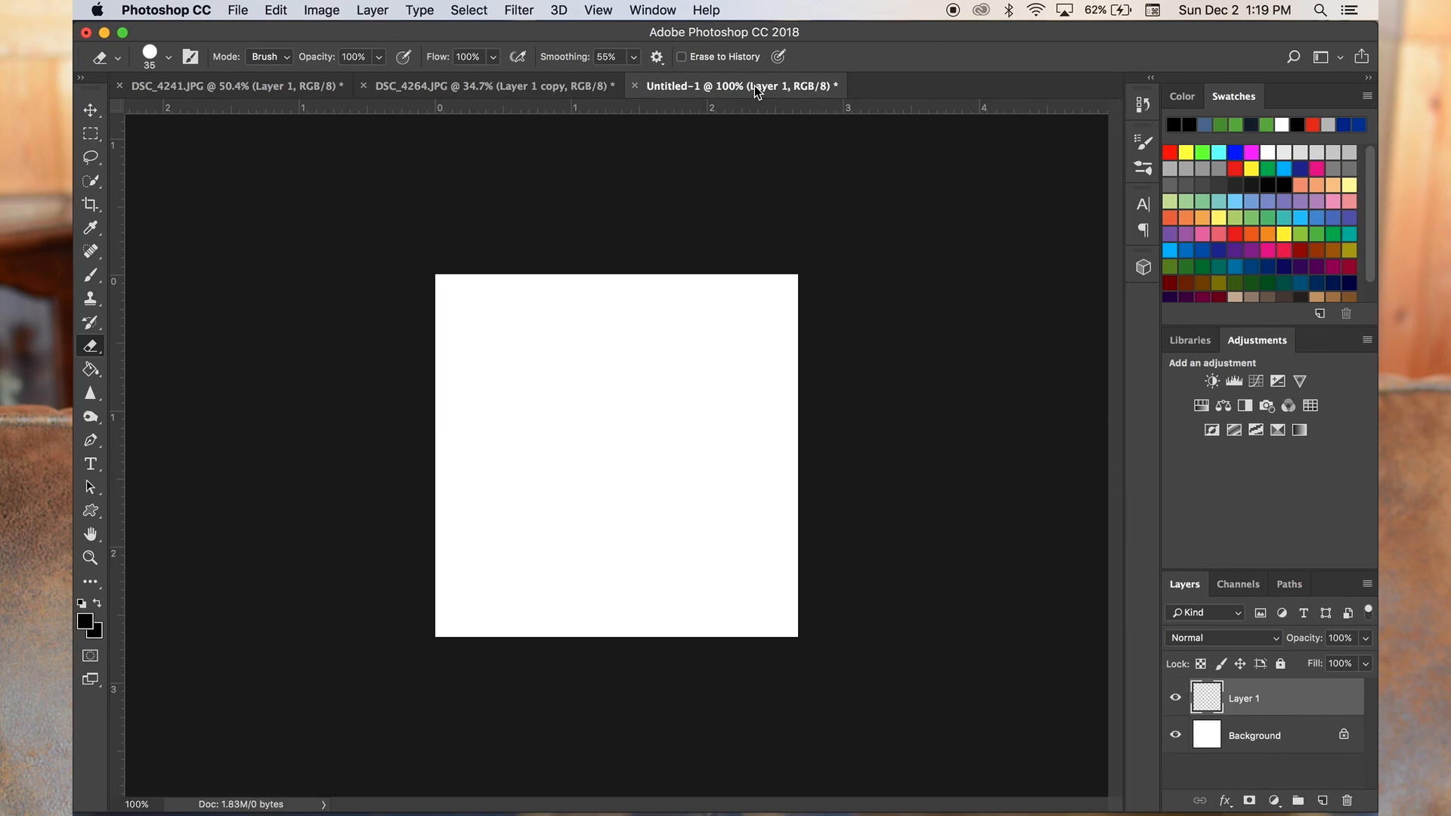
{"action": "key", "text": "super+v"}
- Scale the pasted man silhouette to about 16% and place it in the left half of the white canvas
{"action": "key", "text": "super+t"}
{"action": "scroll", "coordinate": [813, 512], "scroll_direction": "down", "scroll_amount": 10}
{"action": "left_click_drag", "start_coordinate": [649, 583], "coordinate": [611, 473]}
{"action": "scroll", "coordinate": [607, 473], "scroll_direction": "up", "scroll_amount": 10}
{"action": "left_click_drag", "start_coordinate": [508, 426], "coordinate": [551, 443]}
{"action": "left_click_drag", "start_coordinate": [594, 629], "coordinate": [567, 582]}
{"action": "left_click_drag", "start_coordinate": [561, 518], "coordinate": [582, 515]}
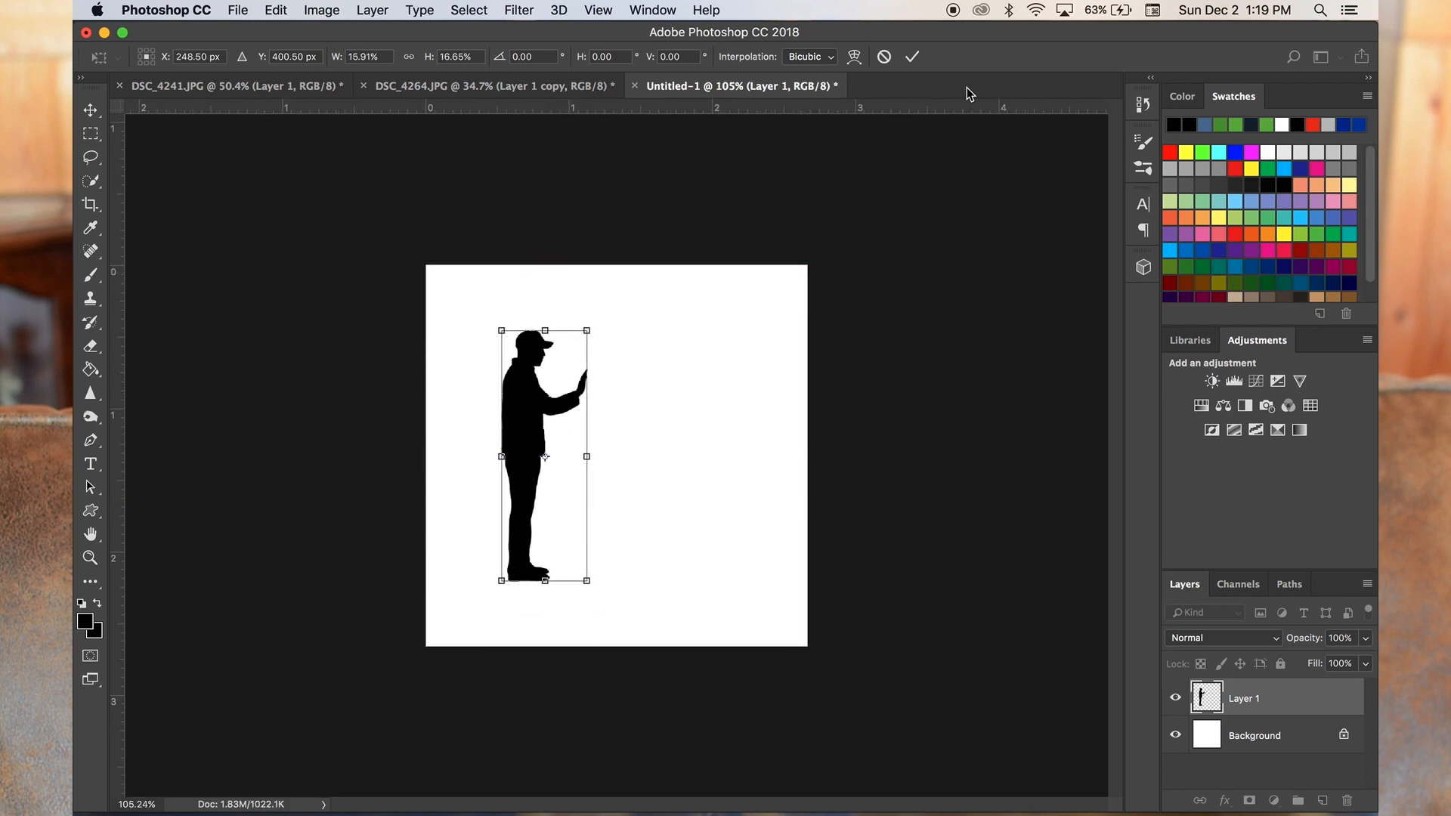
{"action": "left_click", "coordinate": [912, 57]}
- Copy the dog silhouette from DSC_4241.JPG and paste it into the Untitled-1 document
{"action": "left_click", "coordinate": [234, 85]}
{"action": "right_click", "coordinate": [1211, 698]}
{"action": "left_click", "coordinate": [1154, 480]}
{"action": "left_click", "coordinate": [740, 85]}
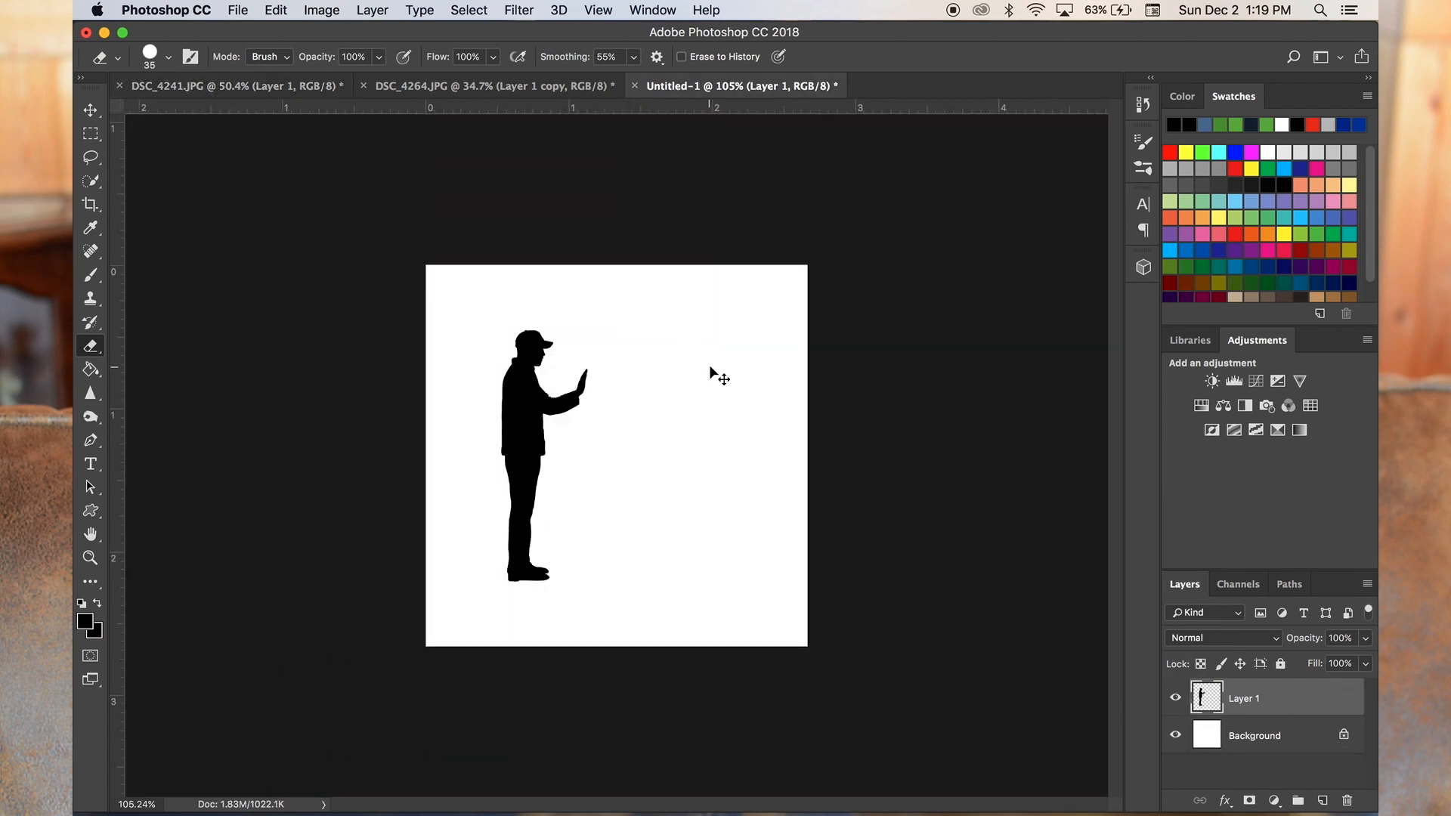
{"action": "key", "text": "super+v"}
- Scale the pasted dog silhouette to about 10.8% and place it in front of the man's raised hand
{"action": "key", "text": "super+t"}
{"action": "scroll", "coordinate": [797, 436], "scroll_direction": "down", "scroll_amount": 10}
{"action": "left_click_drag", "start_coordinate": [732, 552], "coordinate": [567, 374]}
{"action": "scroll", "coordinate": [567, 433], "scroll_direction": "up", "scroll_amount": 4}
{"action": "scroll", "coordinate": [573, 436], "scroll_direction": "up", "scroll_amount": 5}
{"action": "mouse_move", "coordinate": [409, 259]}
{"action": "left_mouse_down"}
{"action": "mouse_move", "coordinate": [634, 460]}
{"action": "mouse_move", "coordinate": [644, 499]}
{"action": "mouse_move", "coordinate": [593, 440]}
{"action": "left_mouse_up"}
{"action": "left_click_drag", "start_coordinate": [737, 529], "coordinate": [756, 446]}
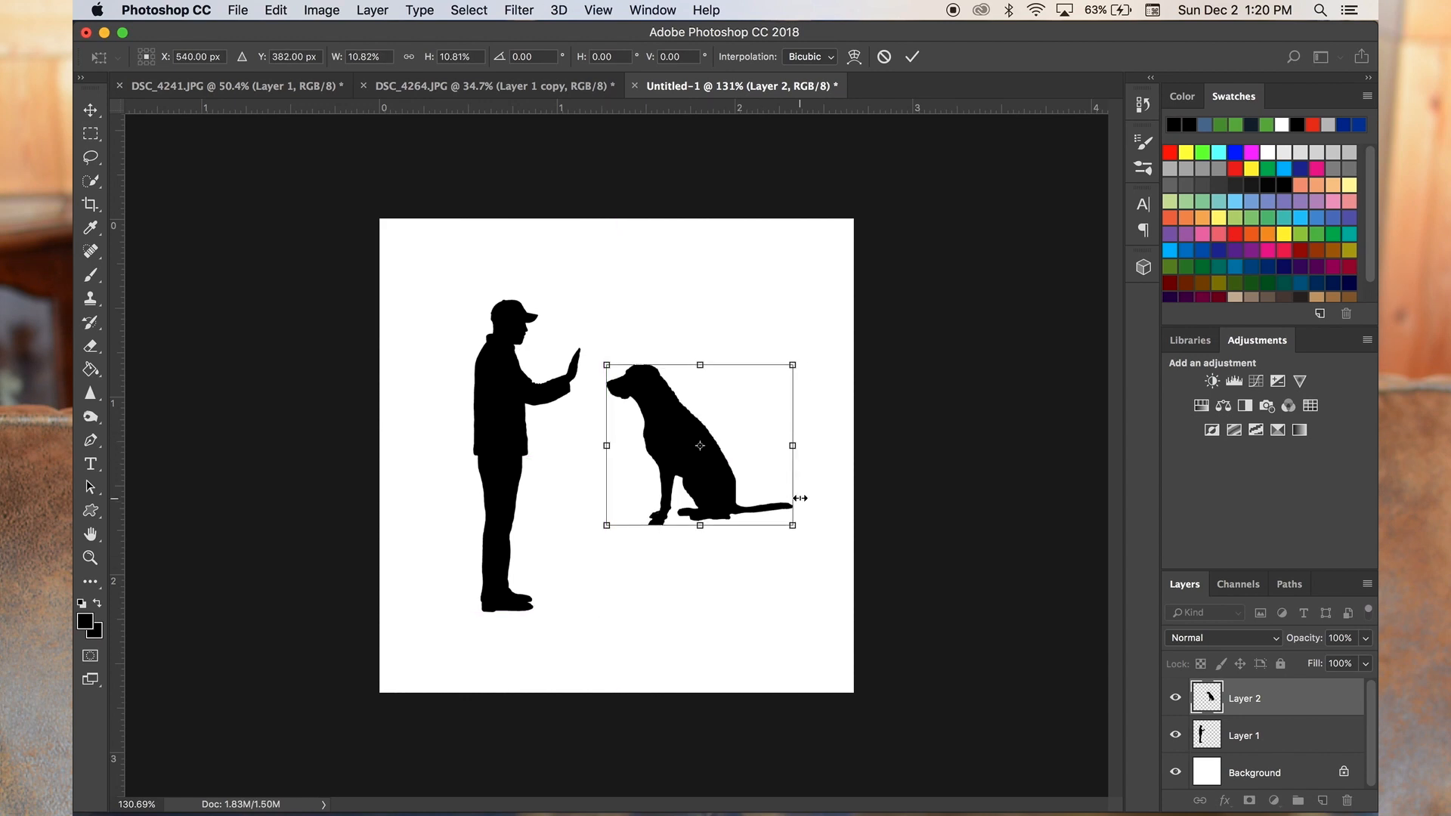
{"action": "key", "text": "Return"}
- Draw a large black ring around both silhouettes on a new layer, using a circular frame with the Custom Shape tool
{"action": "key", "text": "e"}
{"action": "left_click_drag", "start_coordinate": [91, 515], "coordinate": [169, 544]}
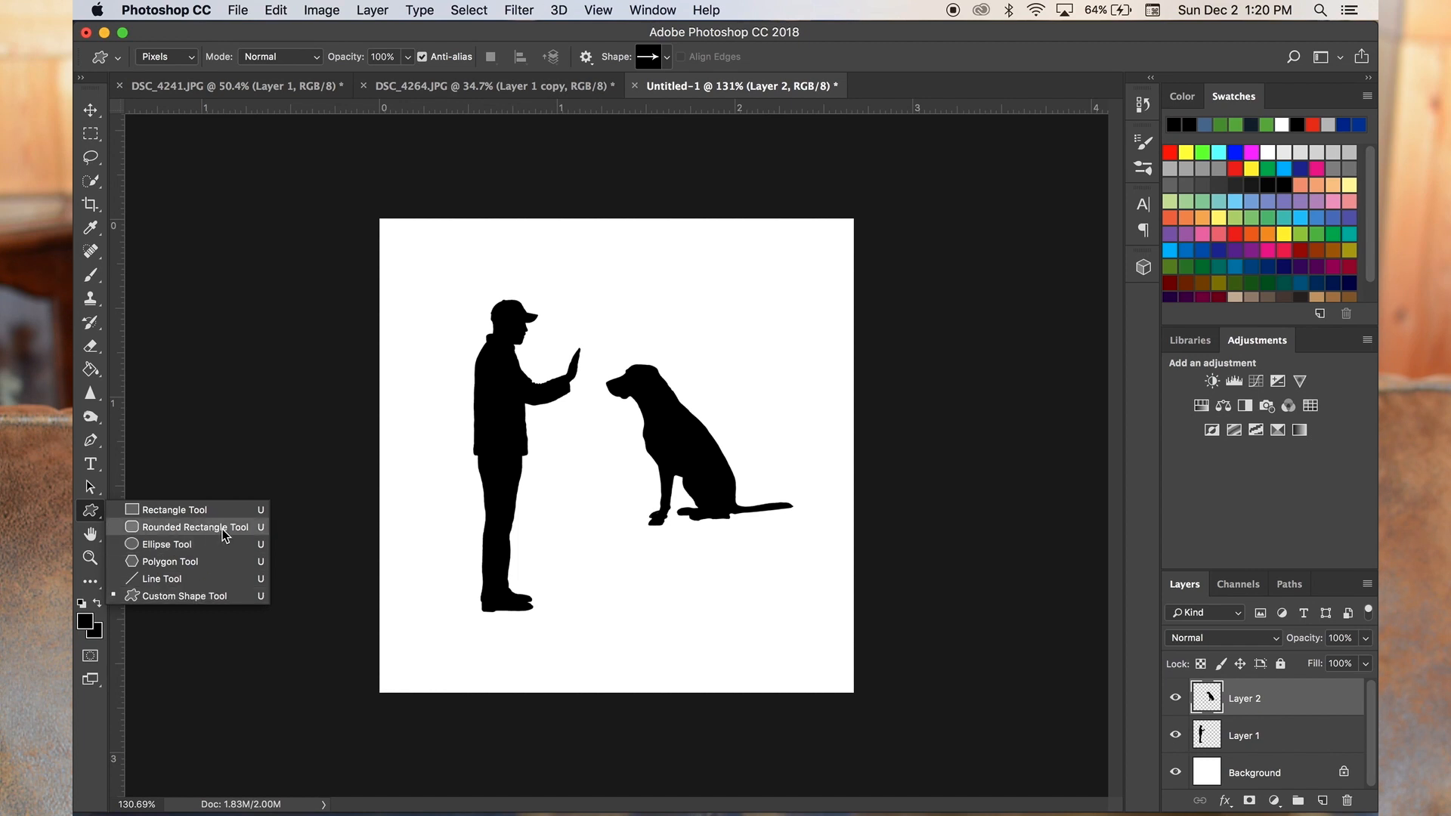
{"action": "left_click", "coordinate": [223, 596]}
{"action": "left_click", "coordinate": [118, 59]}
{"action": "left_click", "coordinate": [118, 59]}
{"action": "left_click", "coordinate": [667, 58]}
{"action": "scroll", "coordinate": [689, 145], "scroll_direction": "down", "scroll_amount": 2}
{"action": "scroll", "coordinate": [690, 148], "scroll_direction": "down", "scroll_amount": 1}
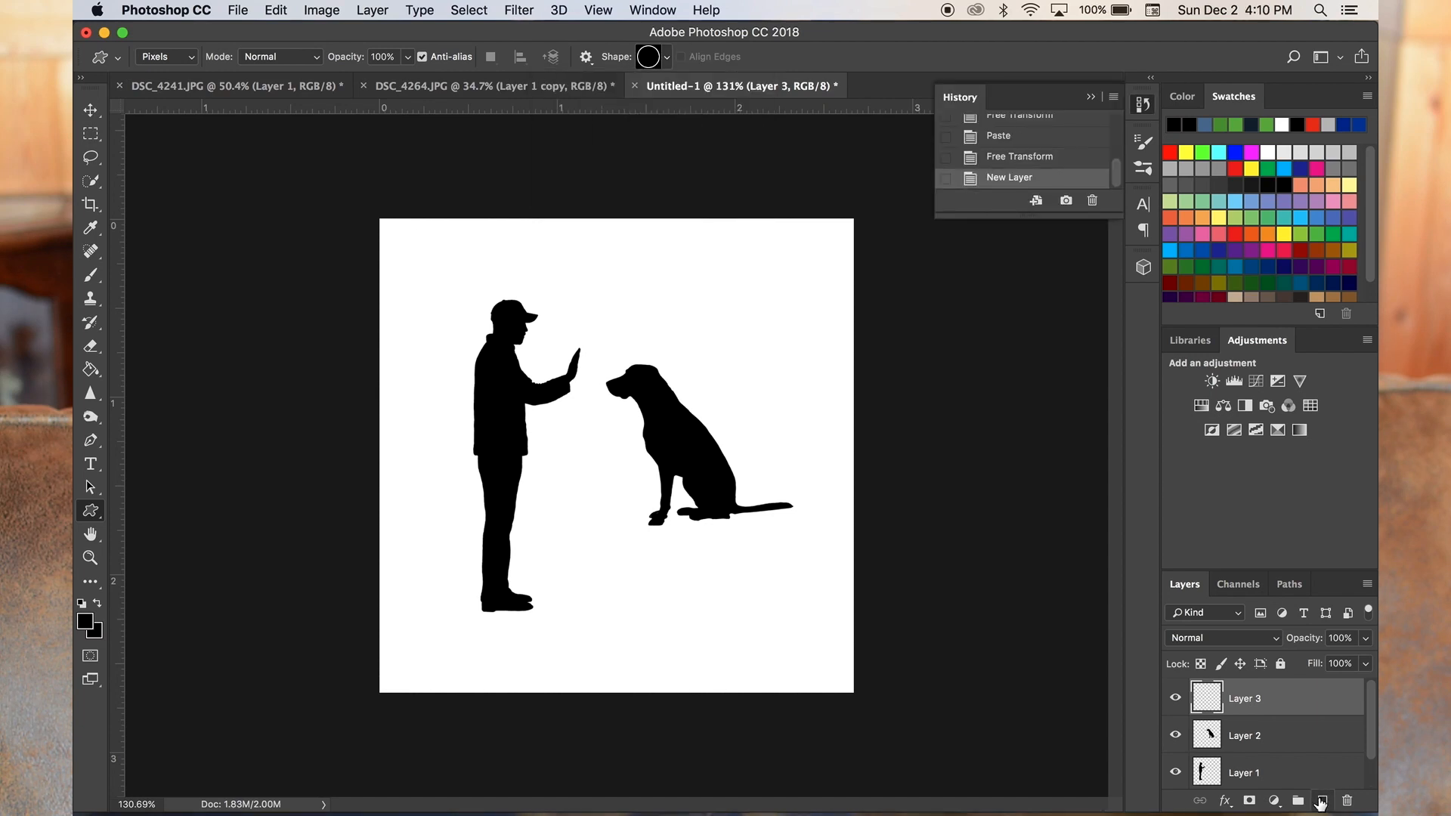
{"action": "left_click_drag", "start_coordinate": [852, 690], "coordinate": [392, 184]}
- Reposition the ring on Layer 3 so it sits centred on the canvas
{"action": "key", "text": "ctrl+t"}
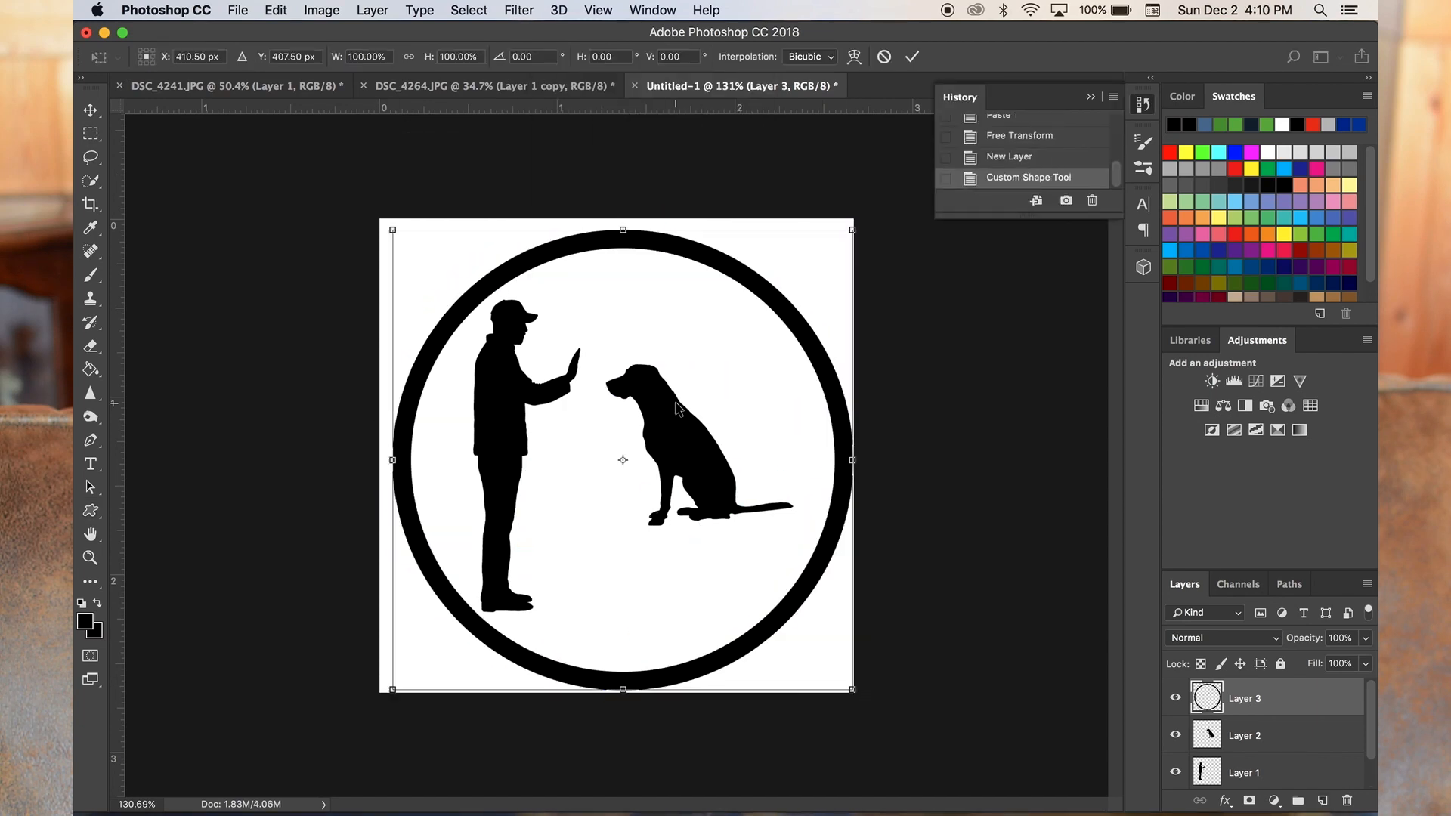
{"action": "left_click_drag", "start_coordinate": [789, 472], "coordinate": [790, 471]}
{"action": "key", "text": "Return"}
{"action": "key", "text": "ctrl+t"}
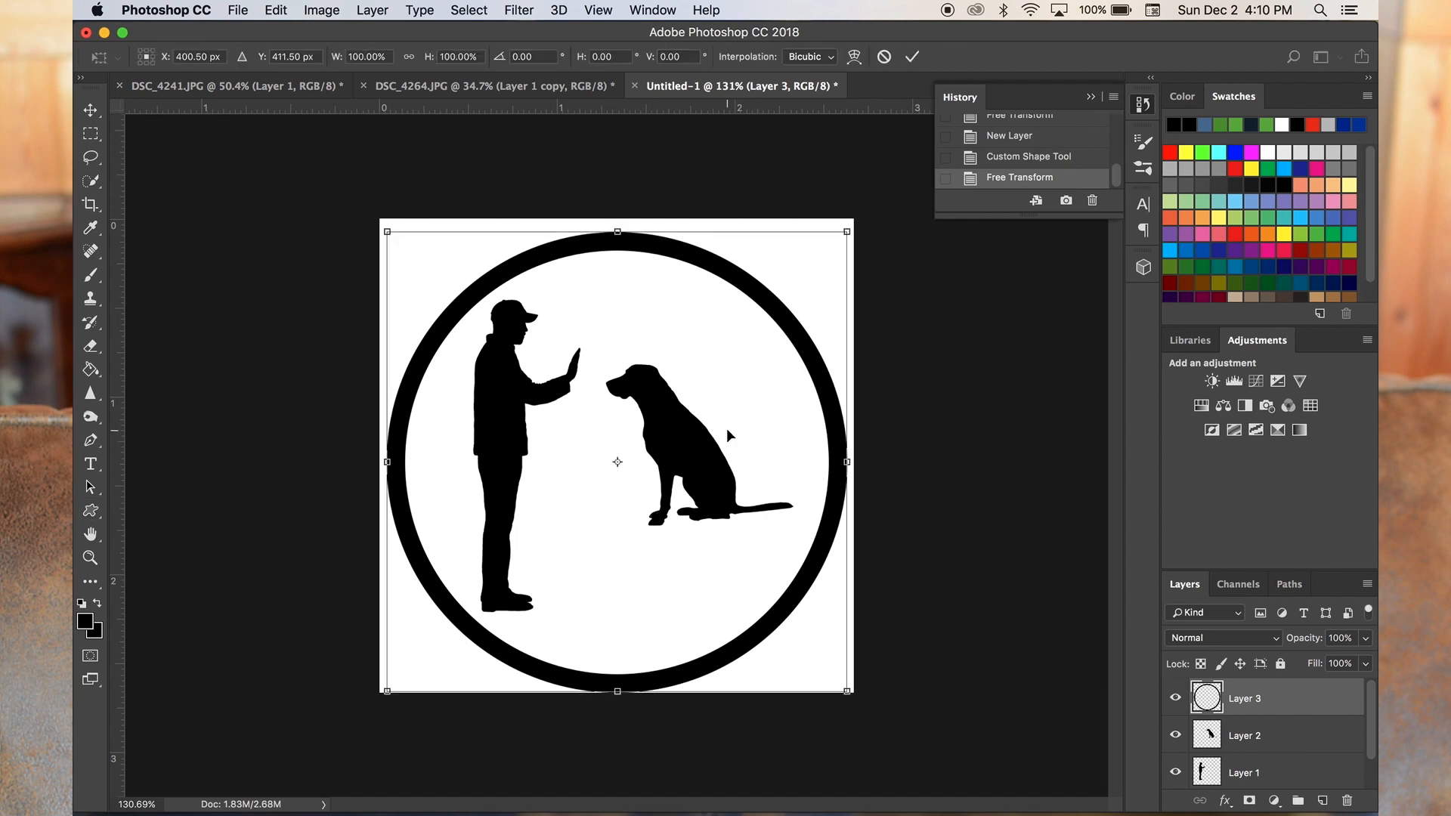
{"action": "key", "text": "Return"}
- Try lowering the dog silhouette on Layer 2 so its feet line up with the man's feet
{"action": "key", "text": "v"}
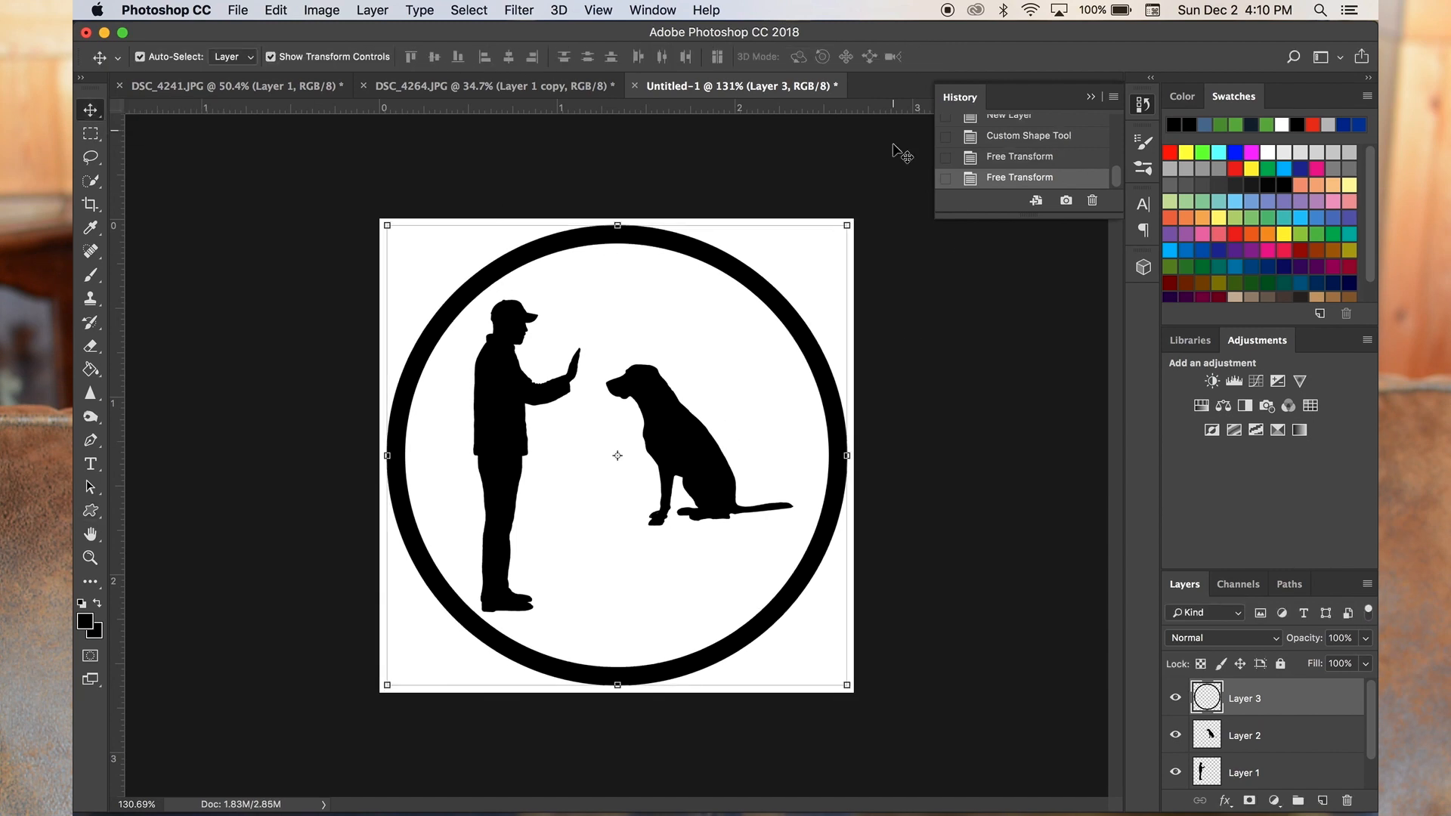
{"action": "left_click", "coordinate": [1285, 737]}
{"action": "left_click_drag", "start_coordinate": [715, 466], "coordinate": [689, 552]}
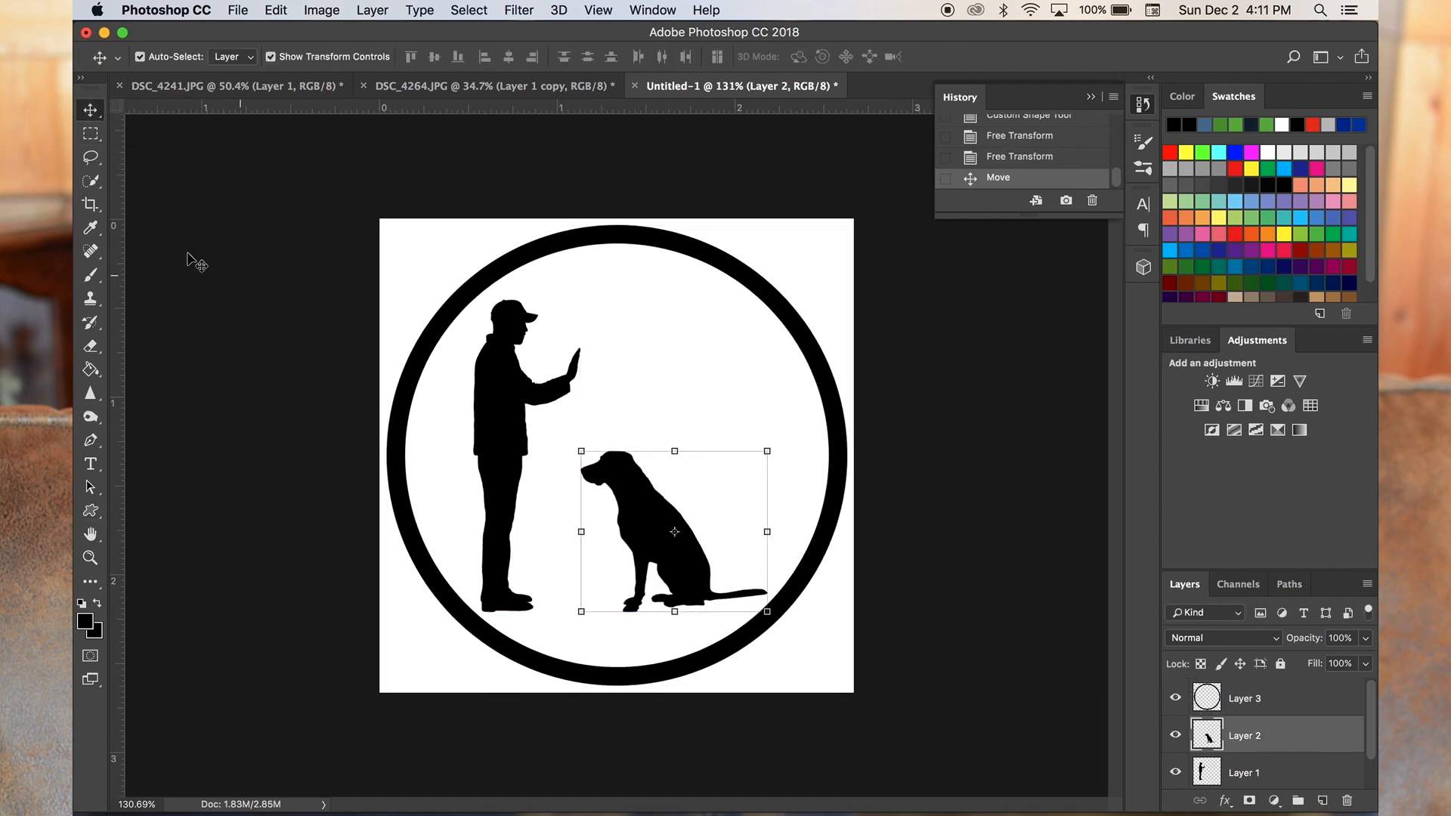
- Draw a black box on a new layer beneath the dog, reaching from its paws down to the level of the man's feet
{"action": "left_click", "coordinate": [89, 134]}
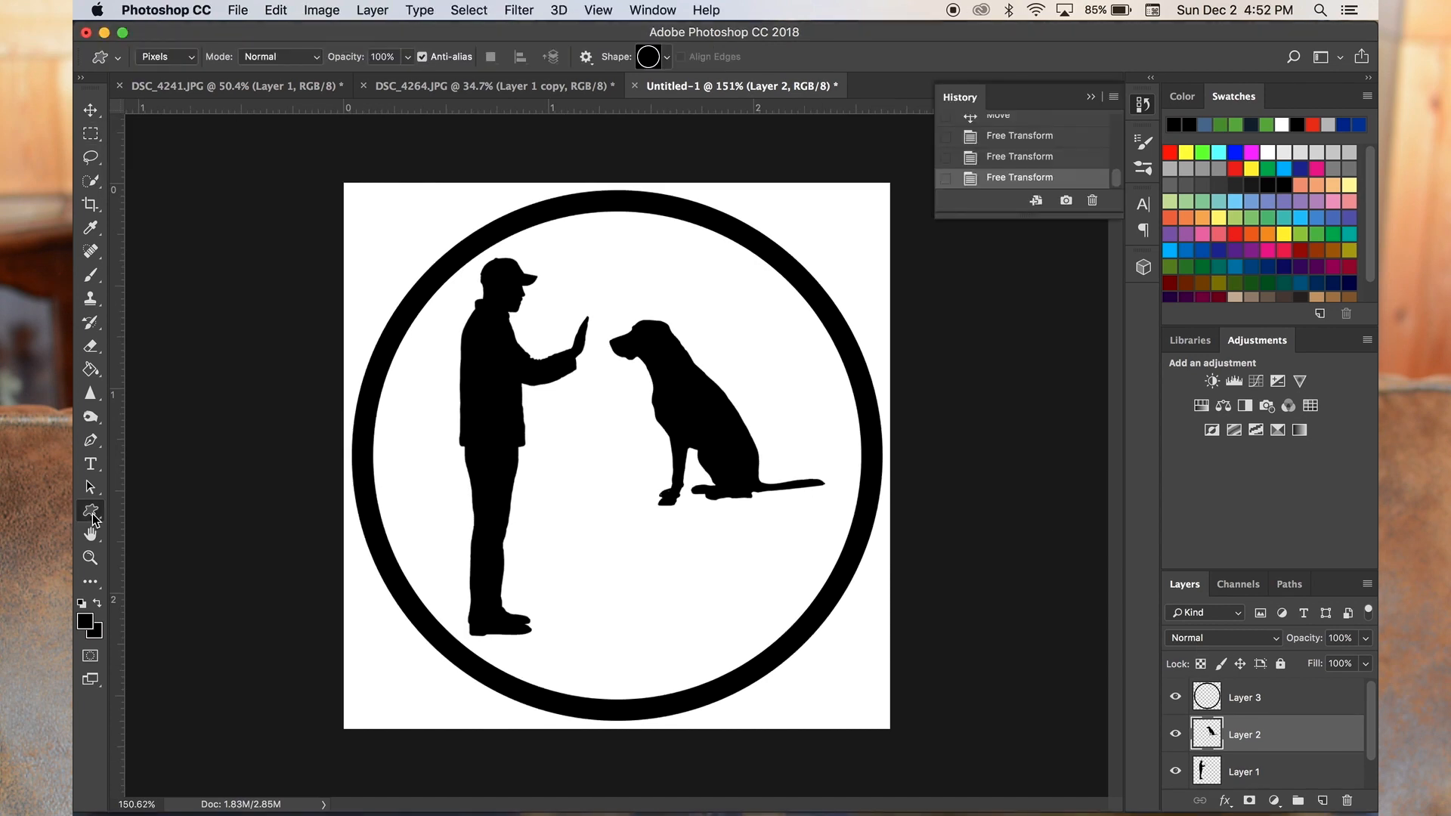
{"action": "left_click_drag", "start_coordinate": [92, 514], "coordinate": [151, 511]}
{"action": "left_click_drag", "start_coordinate": [618, 492], "coordinate": [824, 651]}
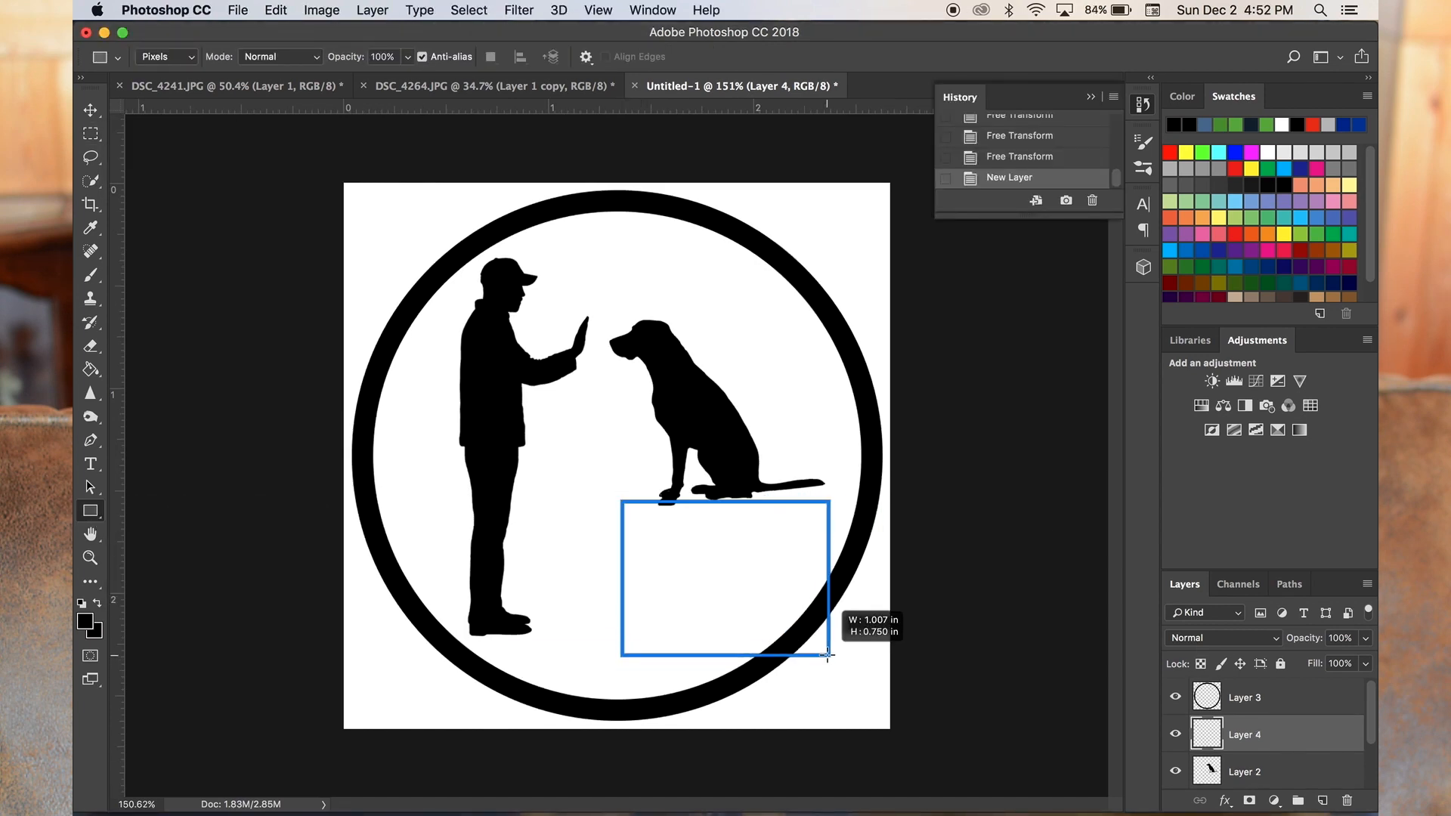
{"action": "left_click_drag", "start_coordinate": [829, 654], "coordinate": [825, 637]}
{"action": "key", "text": "ctrl+t"}
{"action": "key", "text": "Return"}
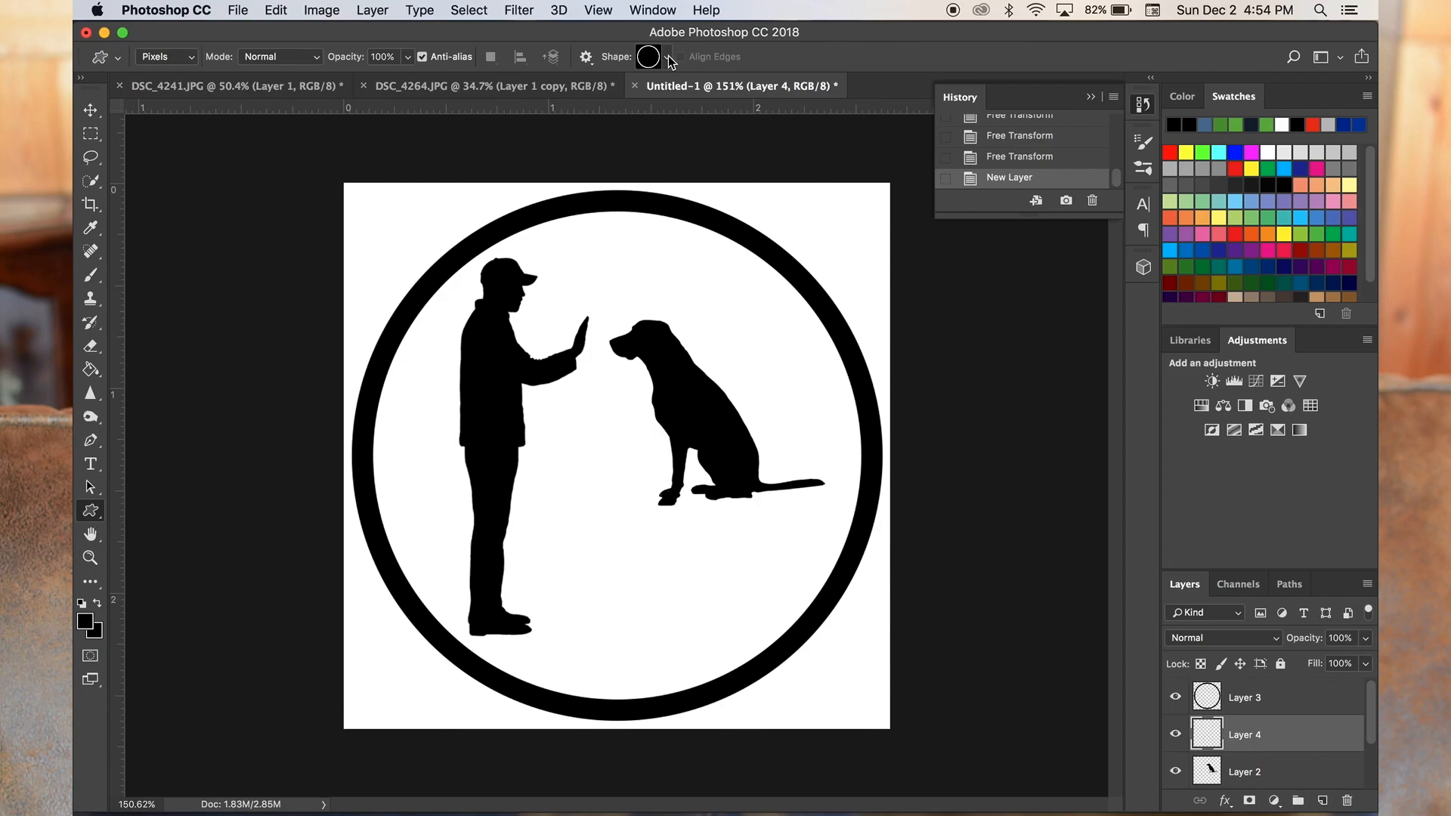
{"action": "left_click", "coordinate": [1315, 773]}
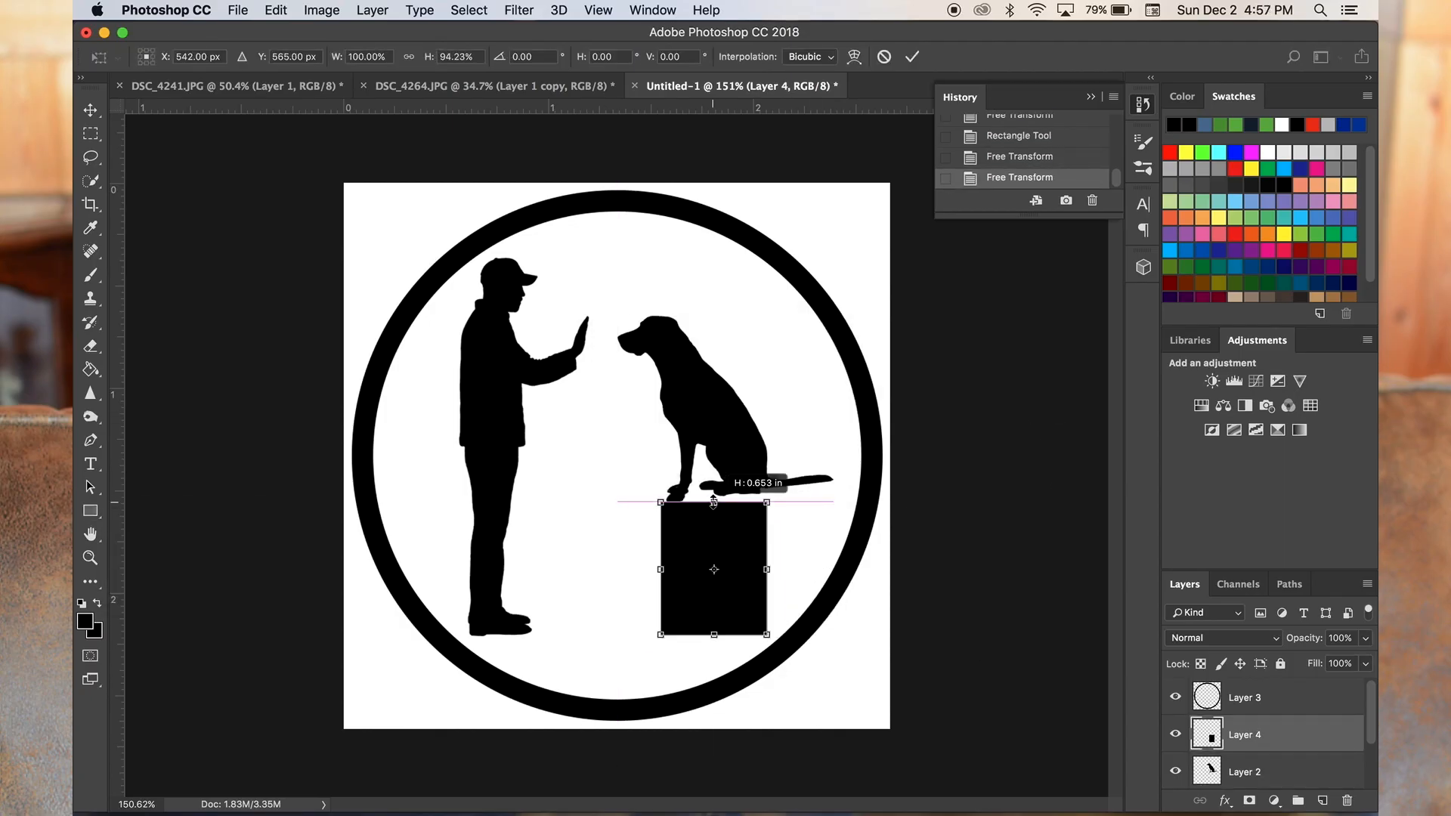
{"action": "key", "text": "Return"}
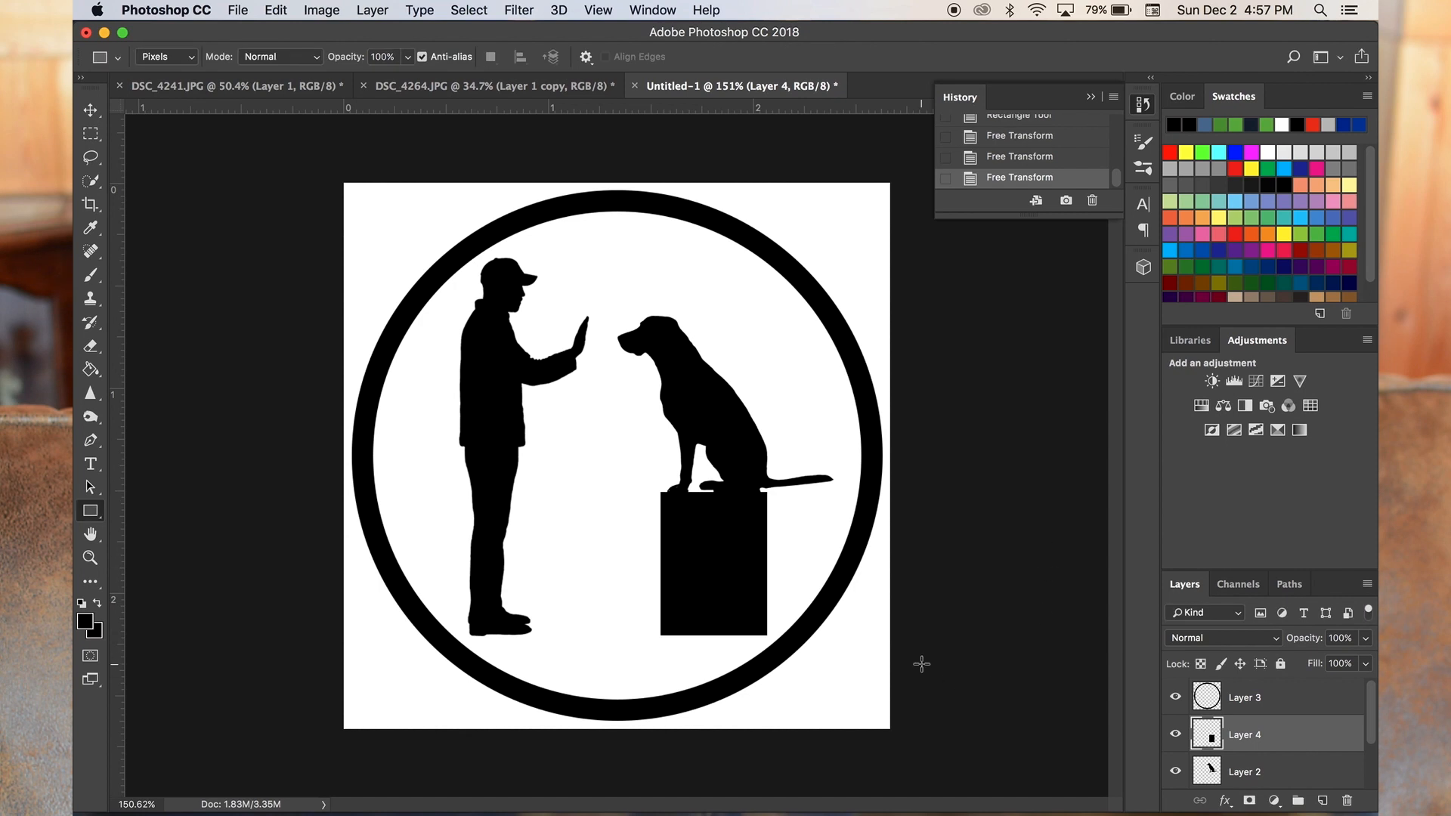
{"action": "scroll", "coordinate": [922, 664], "scroll_direction": "down", "scroll_amount": 5}
{"action": "scroll", "coordinate": [626, 511], "scroll_direction": "up", "scroll_amount": 1}
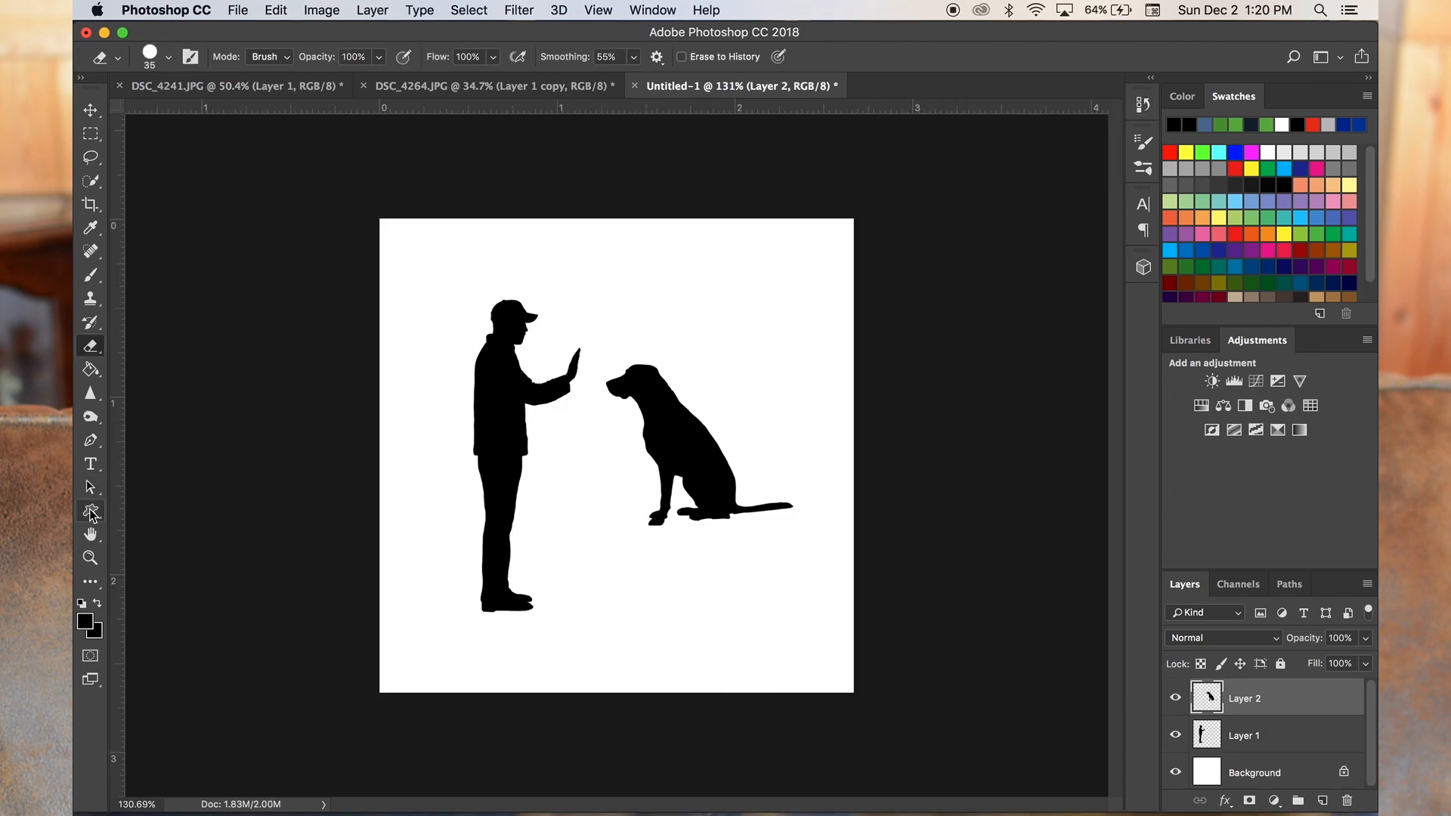
{"action": "left_click", "coordinate": [90, 511]}
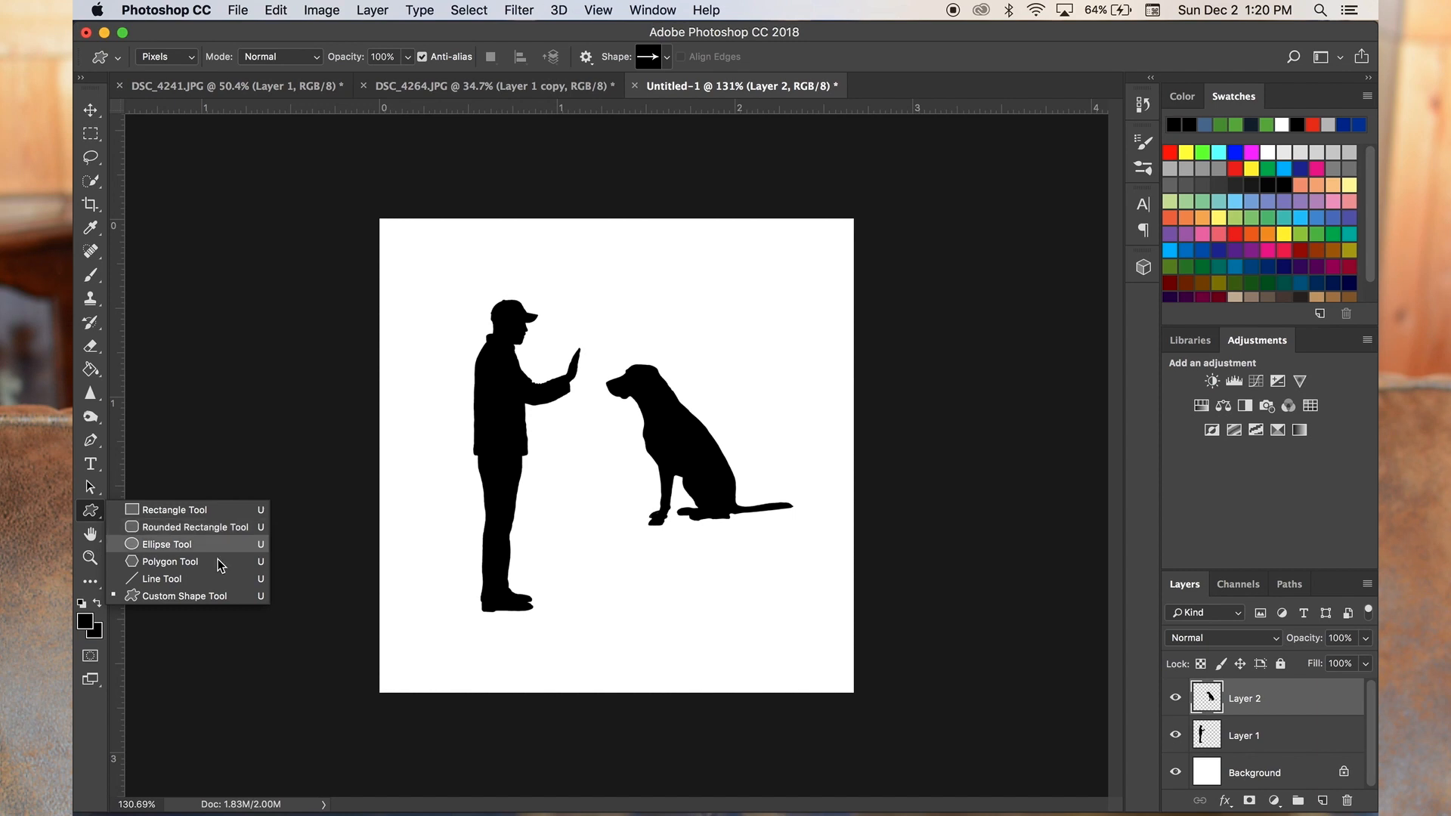
{"action": "left_click", "coordinate": [218, 597]}
{"action": "left_click", "coordinate": [117, 66]}
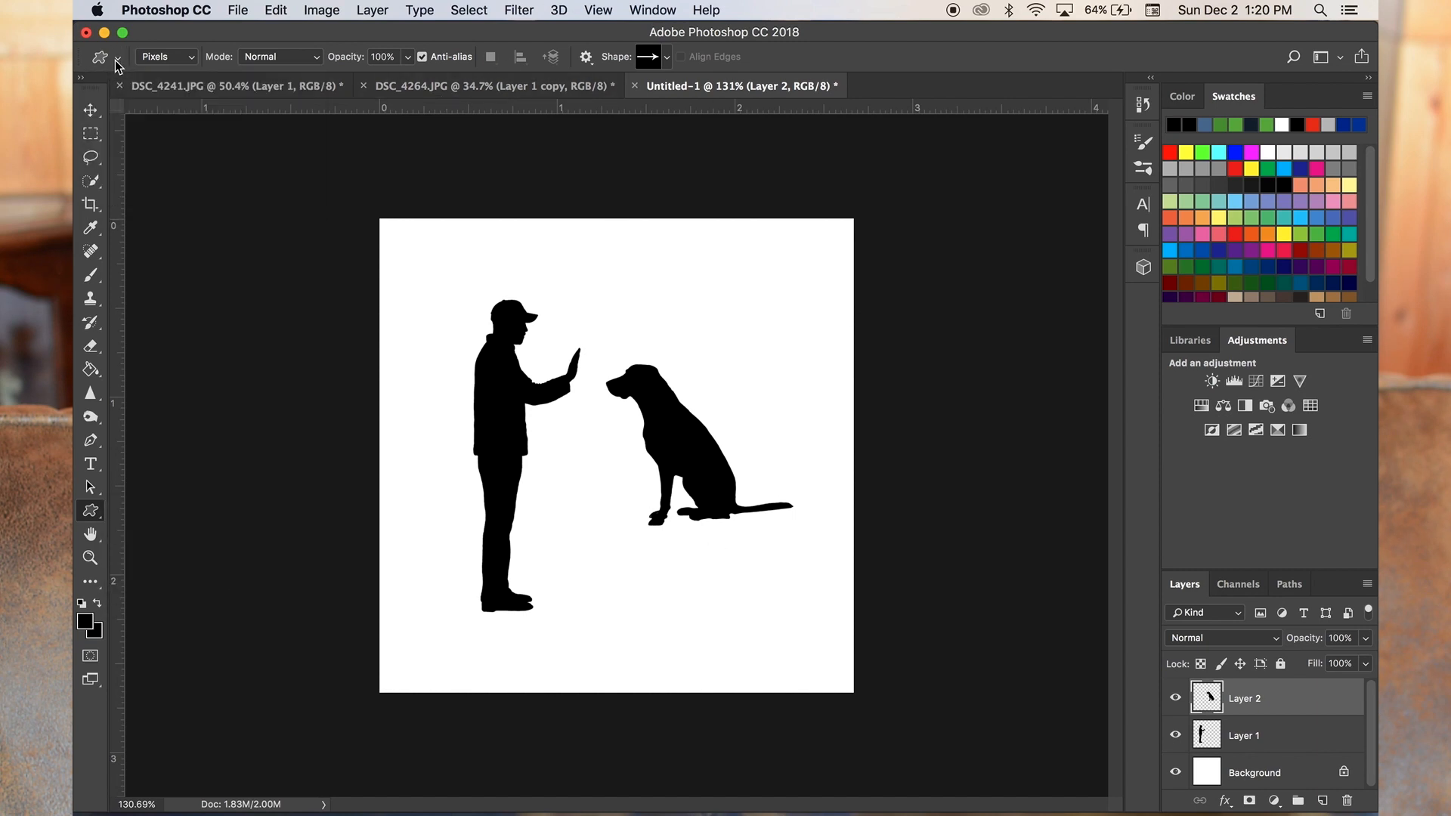
{"action": "left_click", "coordinate": [667, 57]}
{"action": "scroll", "coordinate": [654, 151], "scroll_direction": "down", "scroll_amount": 3}
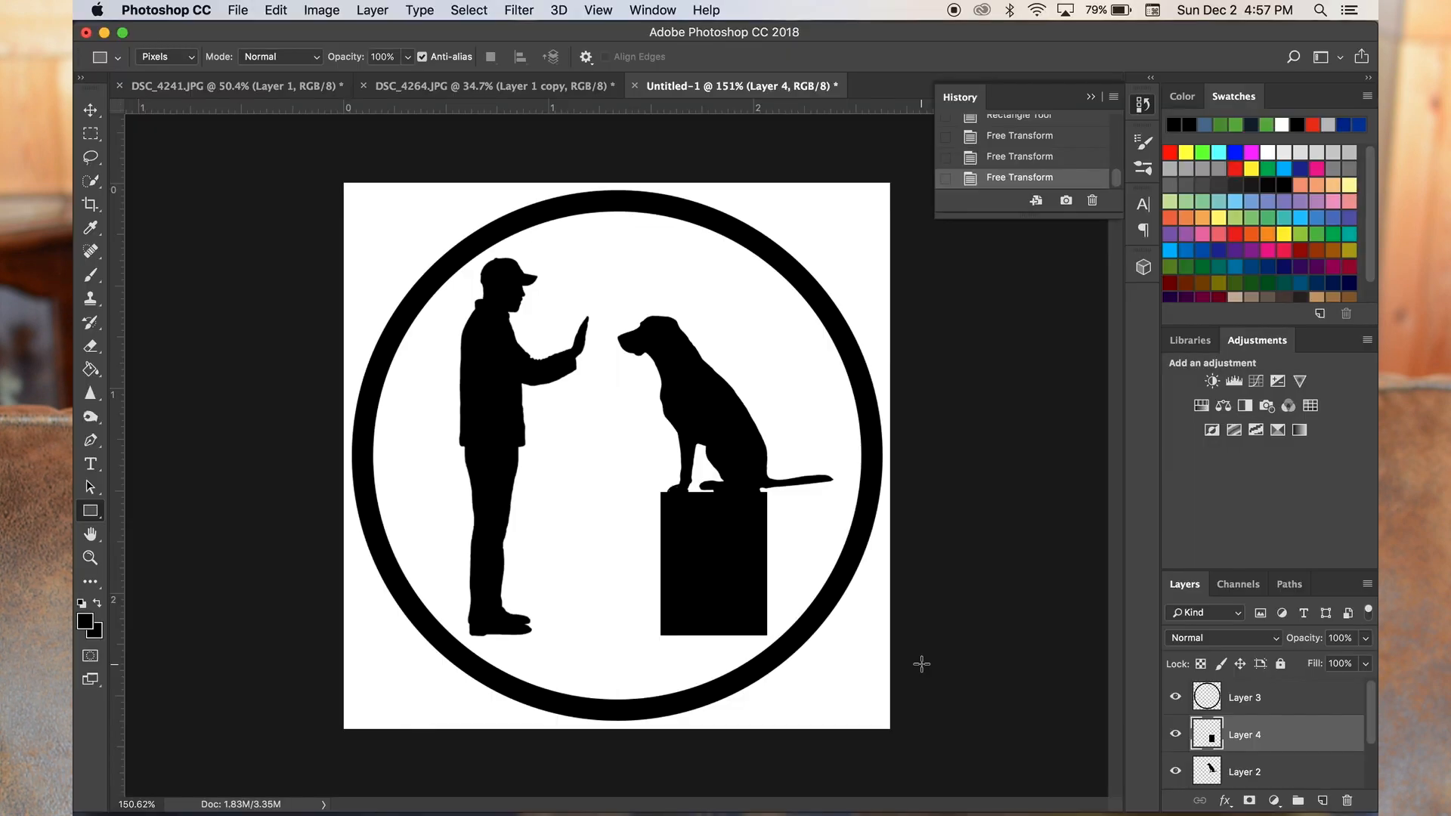
{"action": "scroll", "coordinate": [922, 664], "scroll_direction": "down", "scroll_amount": 10}
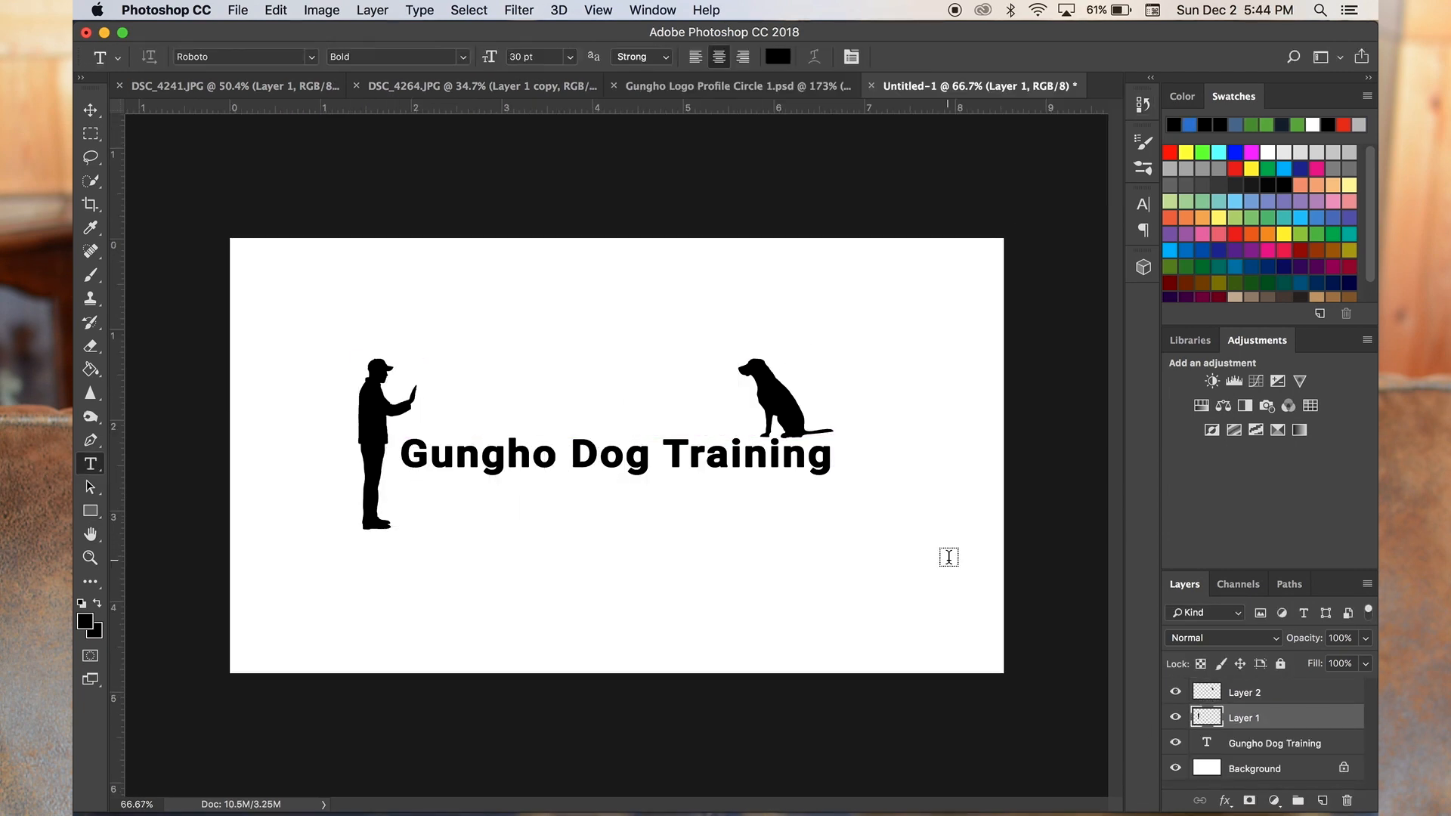
- Move the dog silhouette to the end of the "Gungho Dog Training" text and set the black box directly beneath it
{"action": "left_click", "coordinate": [1285, 697]}
{"action": "key", "text": "ctrl+t"}
{"action": "left_click_drag", "start_coordinate": [828, 409], "coordinate": [920, 437]}
{"action": "key", "text": "Return"}
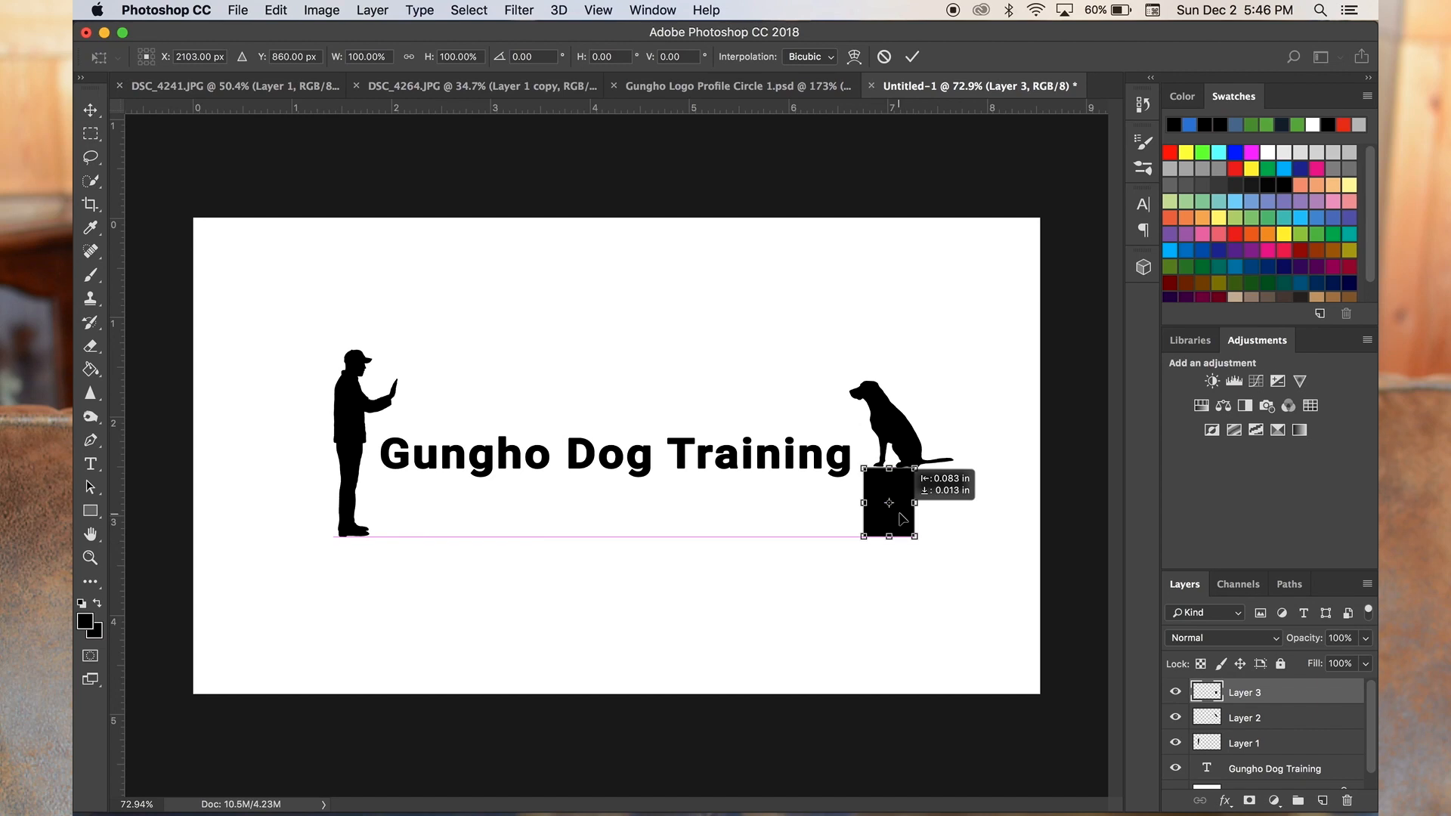
{"action": "left_click", "coordinate": [972, 486], "text": "super"}
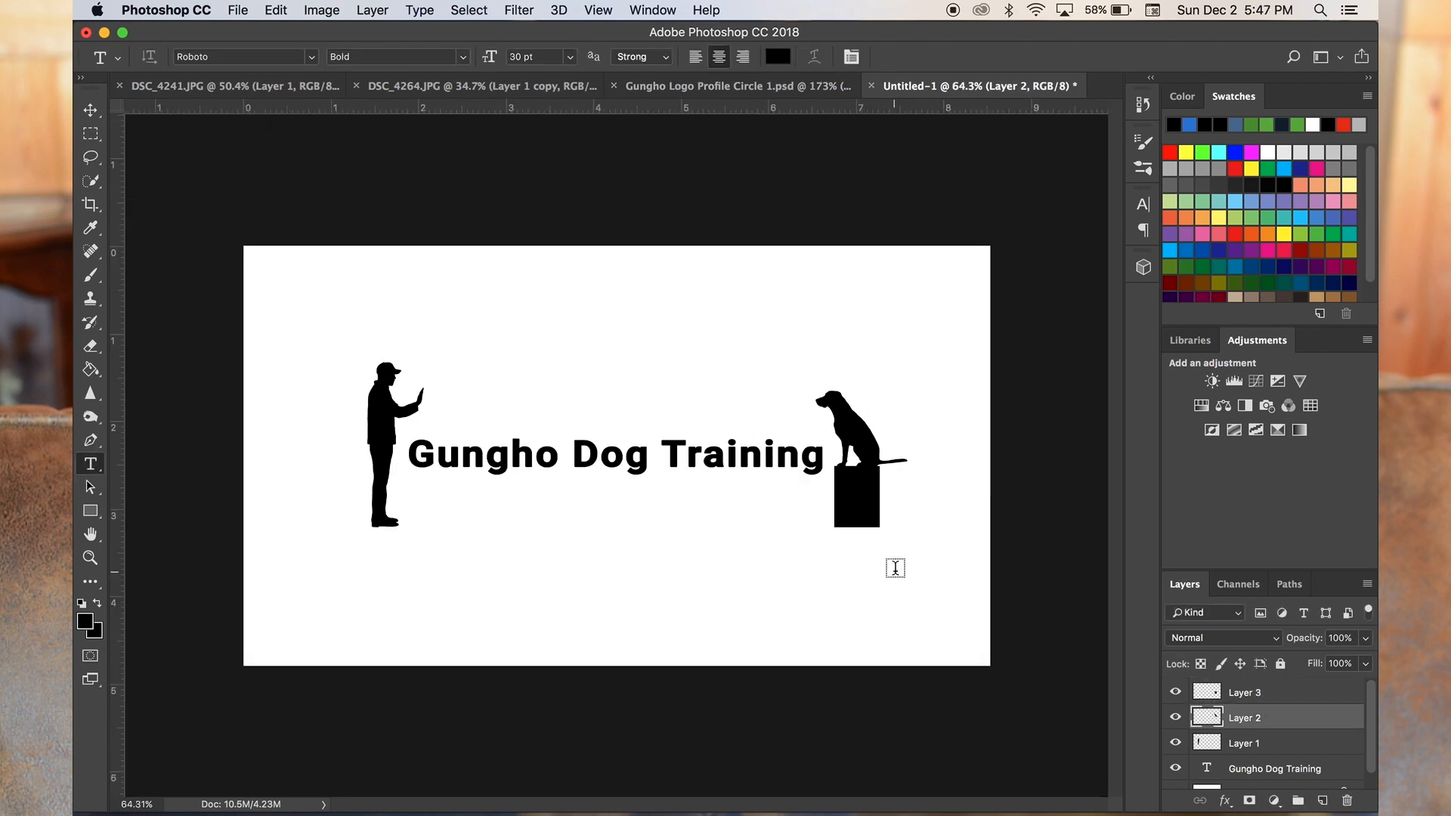
- Slightly enlarge the man silhouette on Layer 1 and align its feet with the bottom of the black box
{"action": "left_click", "coordinate": [1244, 744]}
{"action": "key", "text": "super+t"}
{"action": "left_click_drag", "start_coordinate": [424, 362], "coordinate": [428, 359]}
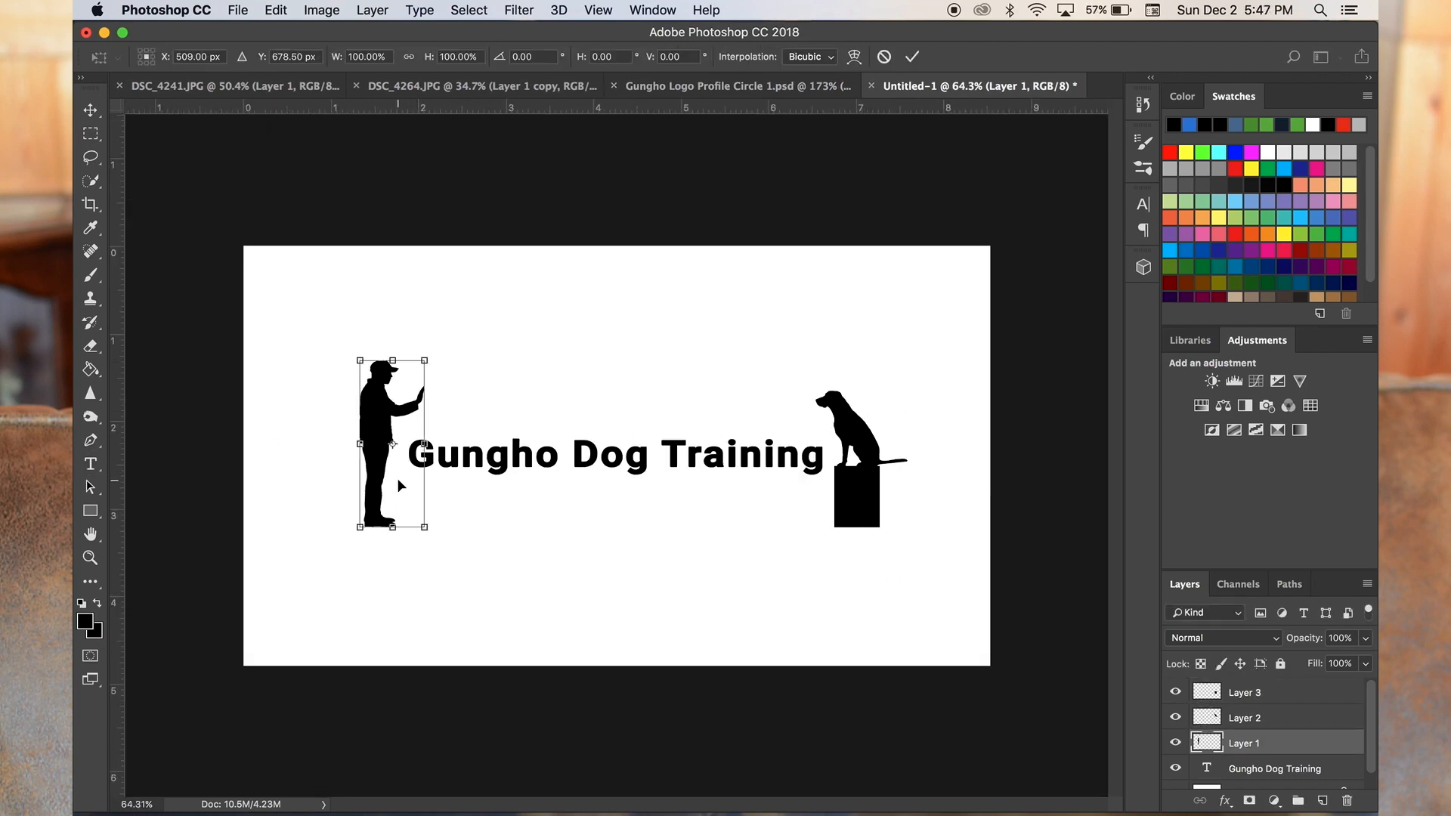
{"action": "left_click_drag", "start_coordinate": [404, 500], "coordinate": [408, 488]}
{"action": "key", "text": "Return"}
- Try to draw a horizontal ground line under the man and the box with the Line tool on Layer 1
{"action": "left_click", "coordinate": [90, 511]}
{"action": "mouse_move", "coordinate": [237, 529]}
{"action": "left_mouse_down"}
{"action": "mouse_move", "coordinate": [405, 553]}
{"action": "mouse_move", "coordinate": [981, 538]}
{"action": "left_mouse_up"}
{"action": "scroll", "coordinate": [918, 554], "scroll_direction": "up", "scroll_amount": 5}
{"action": "key", "text": "super+t"}
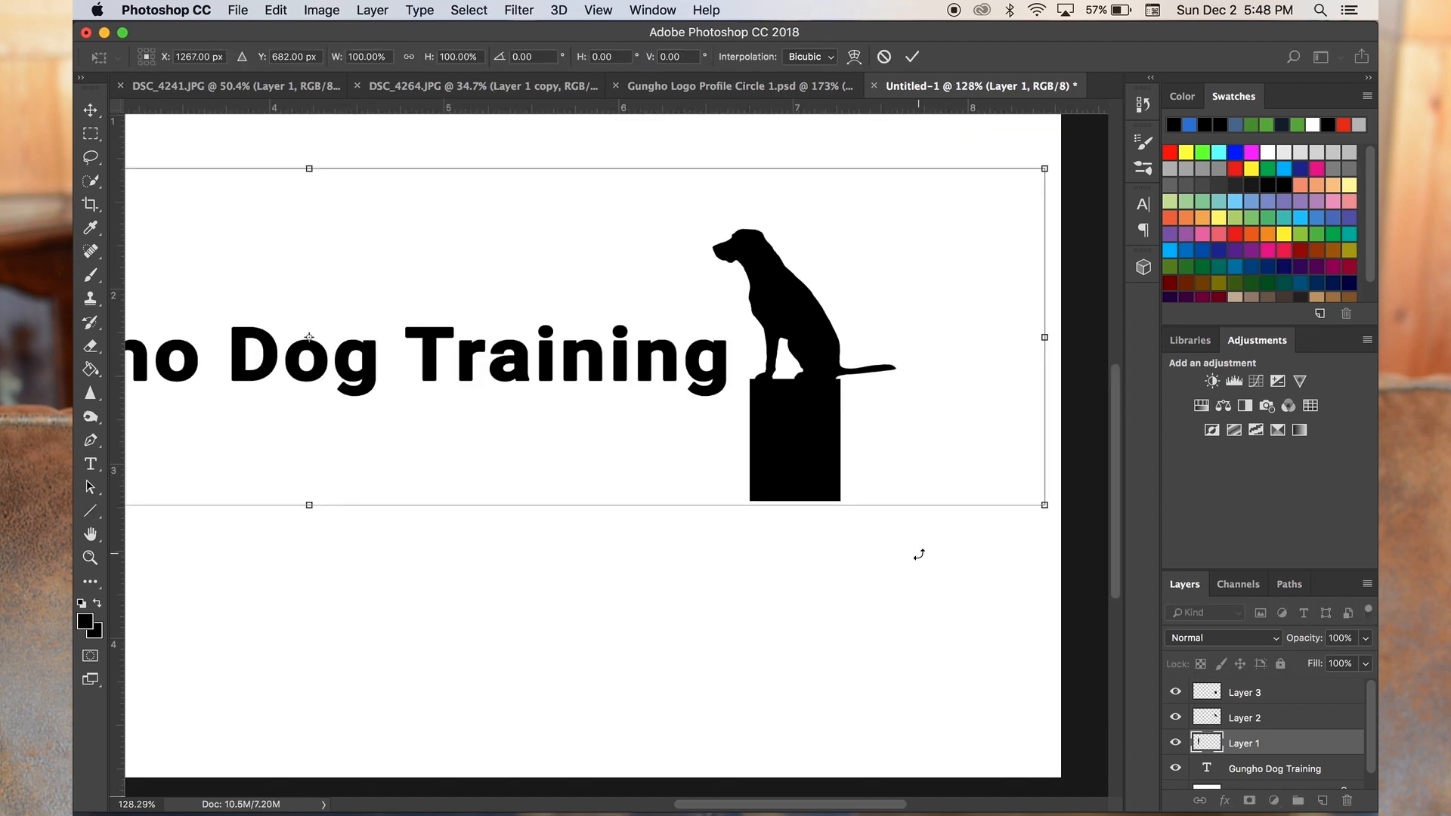
- Cancel the transform and revert the document history to the state before the line was drawn
{"action": "scroll", "coordinate": [1278, 734], "scroll_direction": "down", "scroll_amount": 2}
{"action": "left_click", "coordinate": [1143, 104]}
{"action": "left_click", "coordinate": [1091, 97]}
{"action": "scroll", "coordinate": [918, 454], "scroll_direction": "down", "scroll_amount": 5}
{"action": "key", "text": "Escape"}
{"action": "left_click", "coordinate": [1143, 104]}
{"action": "left_click", "coordinate": [1055, 157]}
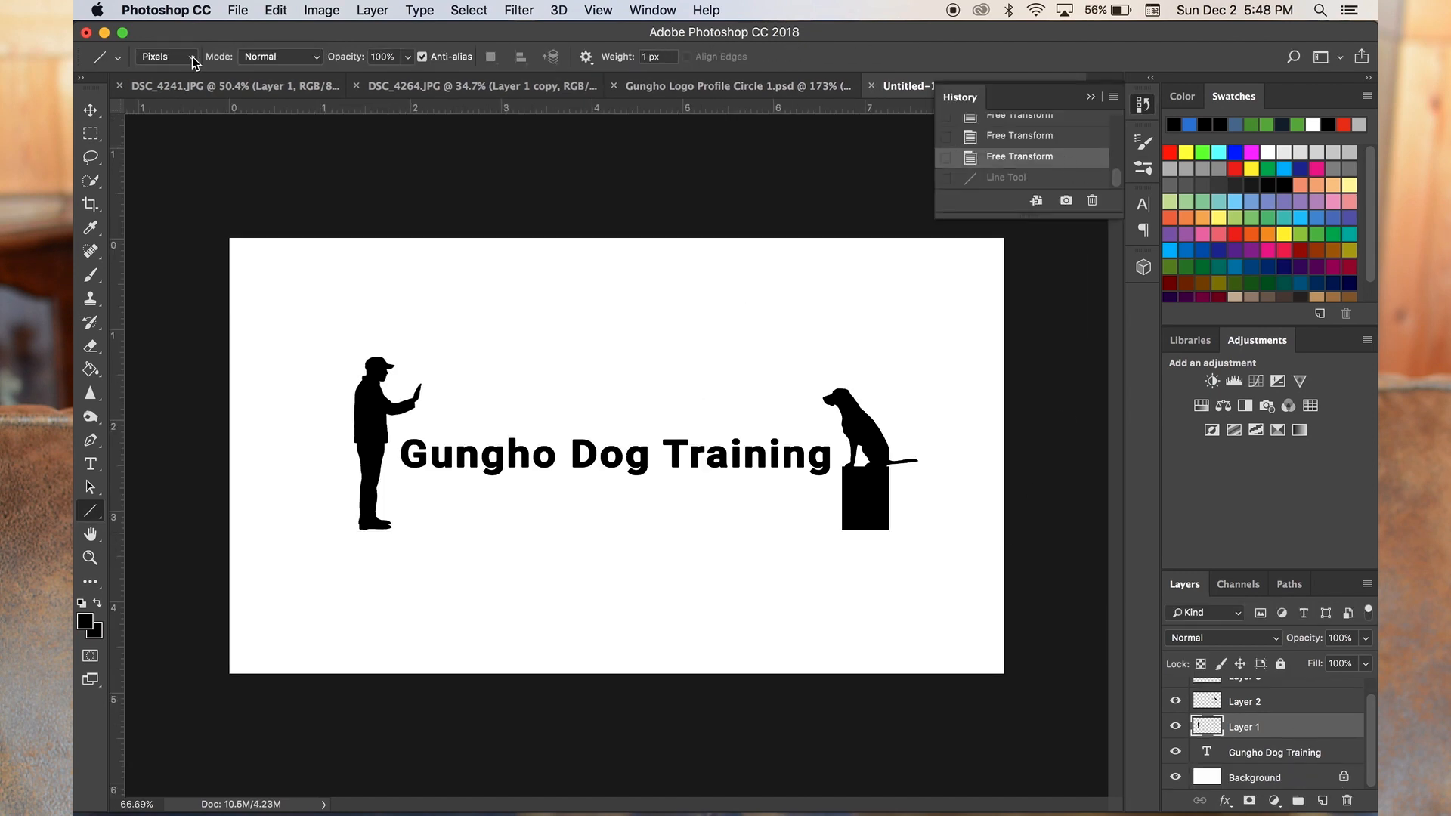
- Draw a 1 px black ground line on a new layer from the bottom of the box to the man's feet
{"action": "left_click_drag", "start_coordinate": [889, 530], "coordinate": [359, 530]}
{"action": "key", "text": "super+z"}
{"action": "left_click", "coordinate": [1323, 800]}
{"action": "left_click_drag", "start_coordinate": [888, 530], "coordinate": [360, 530]}
{"action": "scroll", "coordinate": [402, 590], "scroll_direction": "up", "scroll_amount": 10}
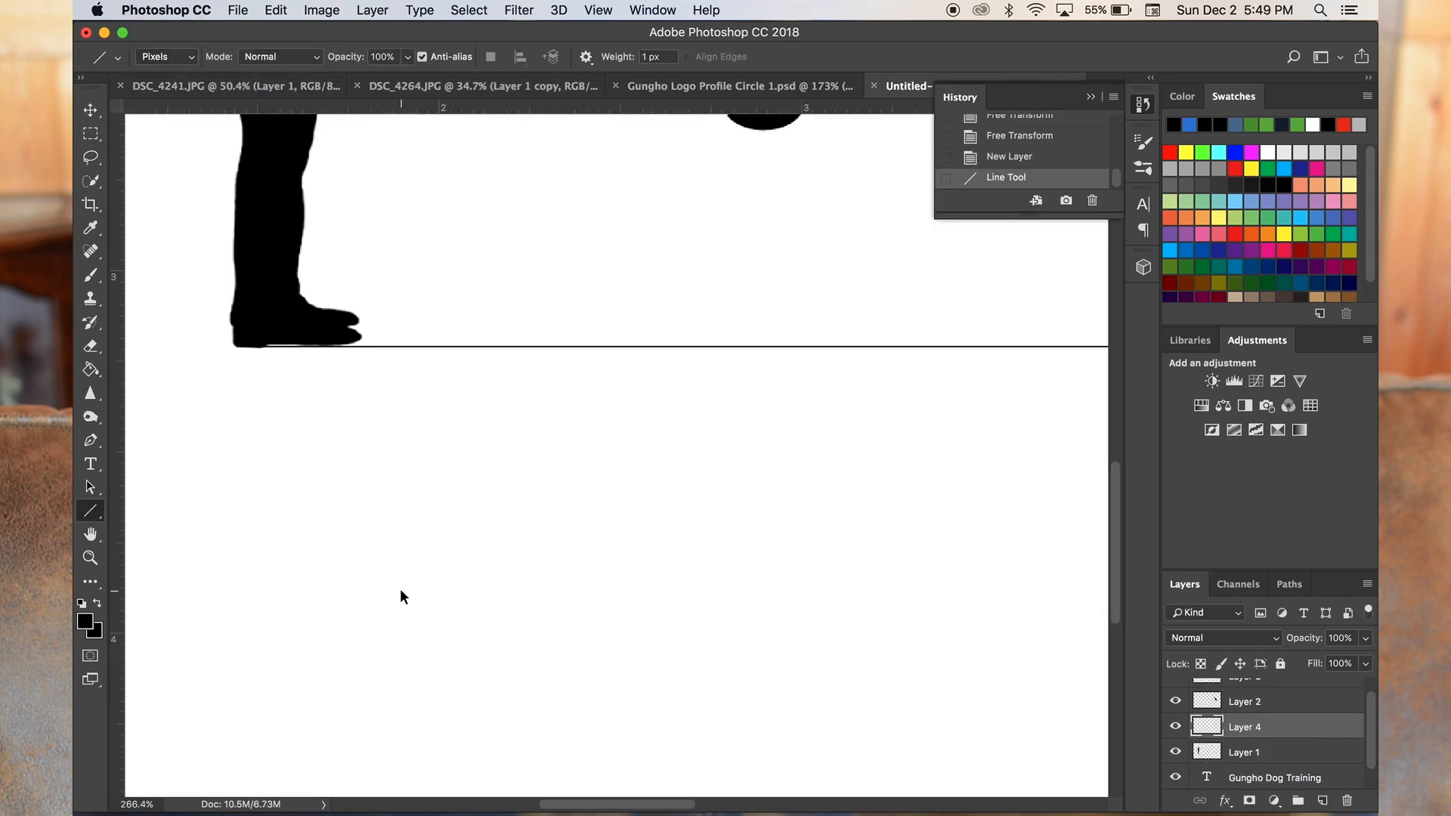
- Adjust the ground line's end to meet the heel of the man's shoe
{"action": "key", "text": "super+t"}
{"action": "left_click_drag", "start_coordinate": [238, 347], "coordinate": [236, 347]}
{"action": "scroll", "coordinate": [408, 343], "scroll_direction": "right", "scroll_amount": 15}
{"action": "scroll", "coordinate": [407, 343], "scroll_direction": "left", "scroll_amount": 15}
{"action": "key", "text": "Return"}
- Thicken the ground line on Layer 4 with a Stroke layer effect
{"action": "double_click", "coordinate": [1301, 728]}
{"action": "left_click", "coordinate": [255, 548]}
{"action": "left_click", "coordinate": [846, 431]}
- Stretch the ground line at both ends to about 6.5 in, reaching past the man's heel and out to the dog's tail tip
{"action": "scroll", "coordinate": [506, 602], "scroll_direction": "down", "scroll_amount": 10}
{"action": "key", "text": "super+t"}
{"action": "left_click_drag", "start_coordinate": [300, 506], "coordinate": [291, 505]}
{"action": "key", "text": "Return"}
{"action": "key", "text": "super+t"}
{"action": "left_click_drag", "start_coordinate": [1030, 506], "coordinate": [1071, 506]}
{"action": "left_click_drag", "start_coordinate": [292, 506], "coordinate": [256, 510]}
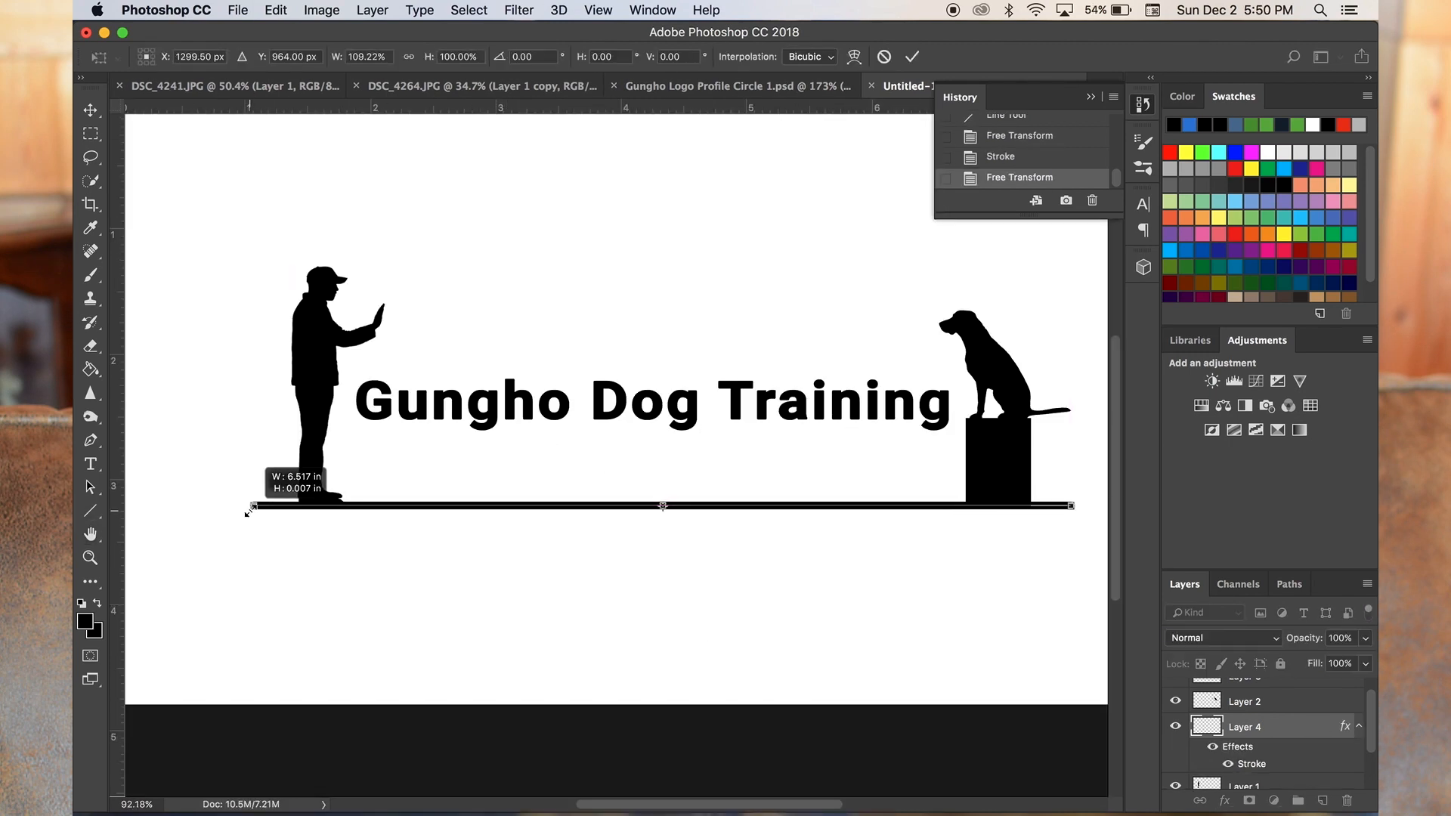
{"action": "key", "text": "Return"}
{"action": "left_click_drag", "start_coordinate": [254, 505], "coordinate": [261, 505]}
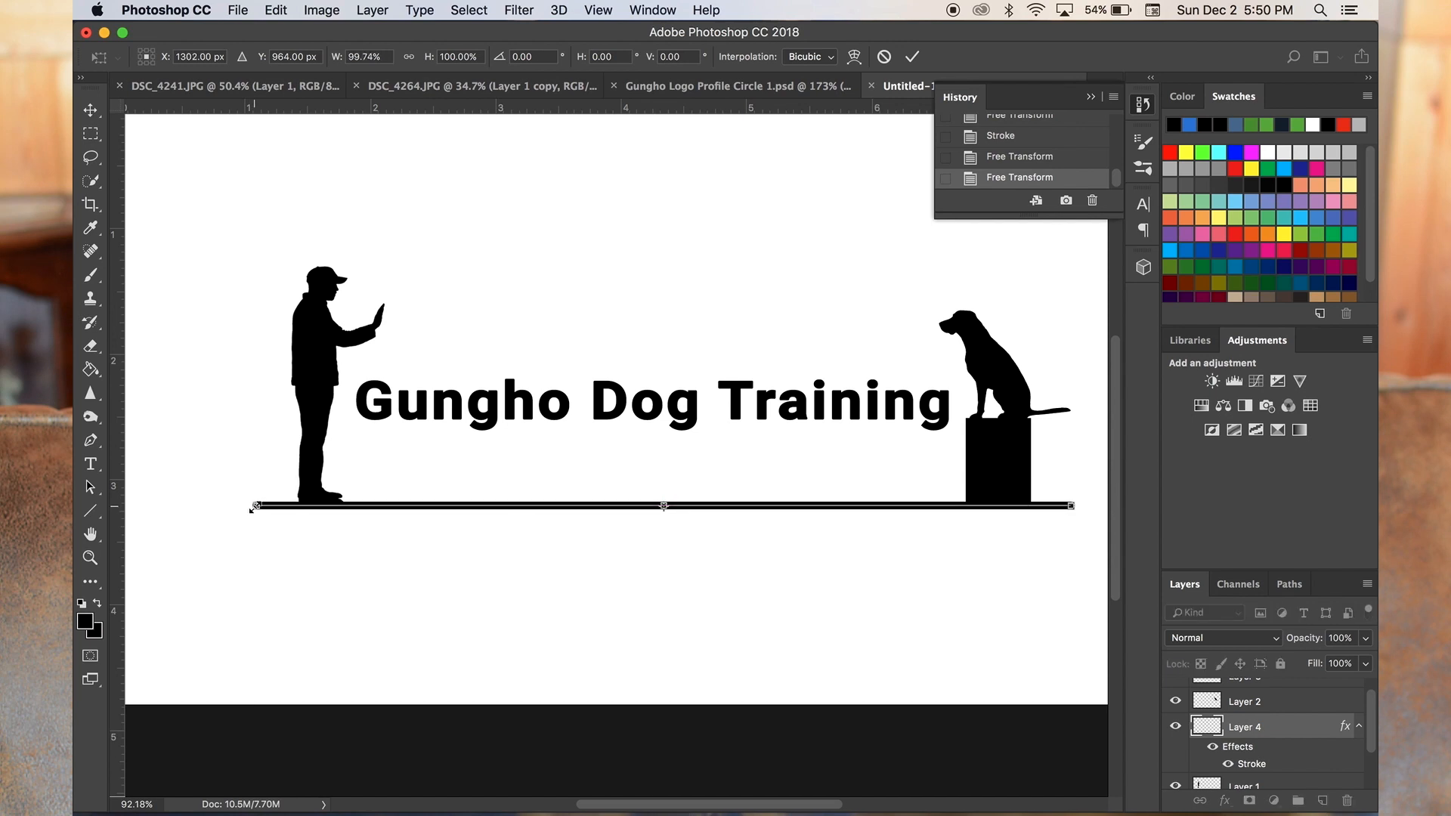
{"action": "key", "text": "Return"}
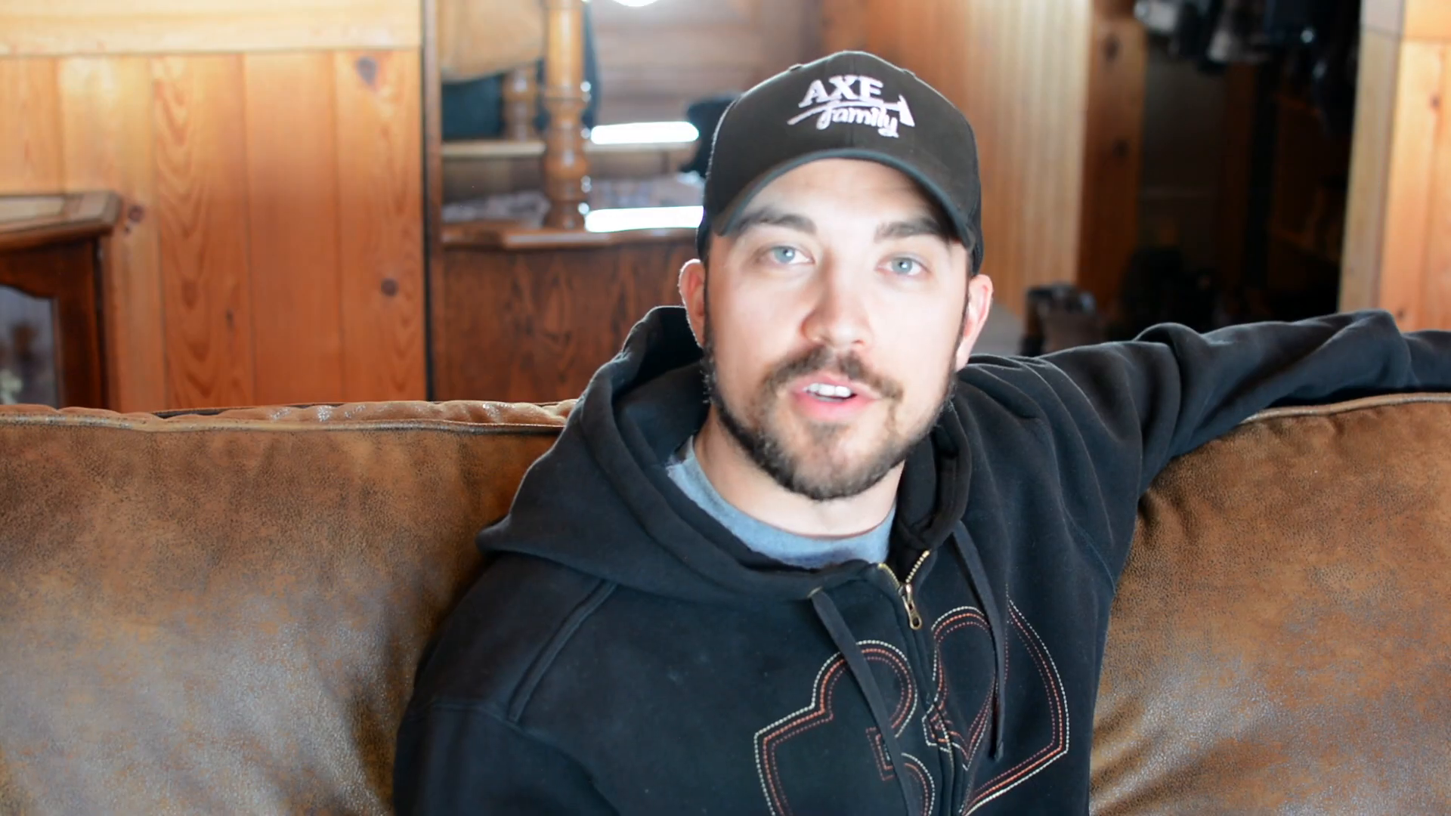